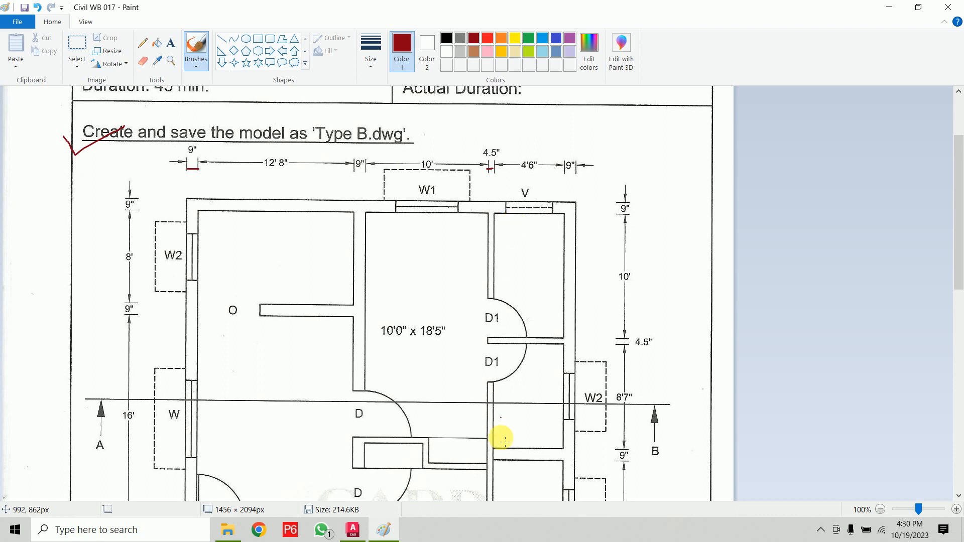
Switch from Paint to AutoCAD and create a new drawing from the acad.dwt template
{"action": "left_click", "coordinate": [358, 534]}
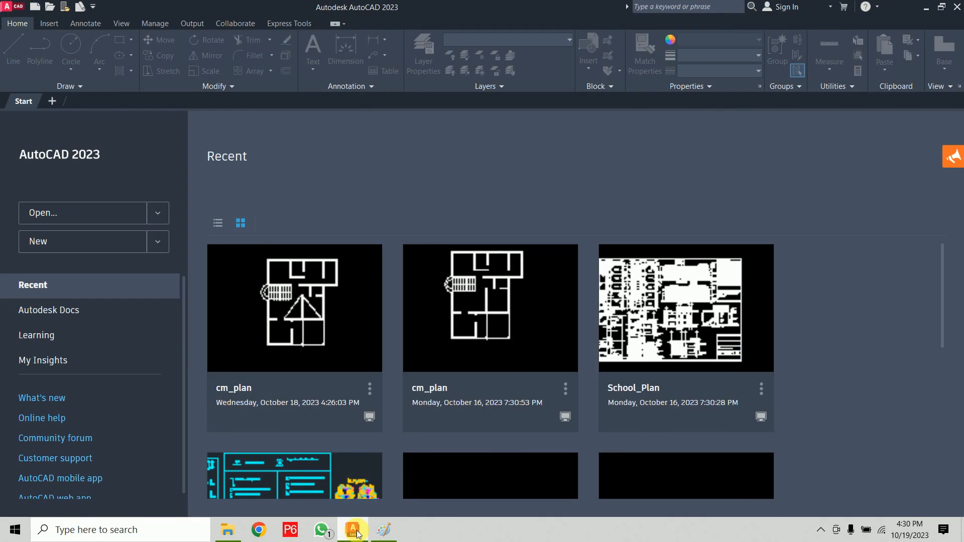
{"action": "left_click", "coordinate": [159, 243]}
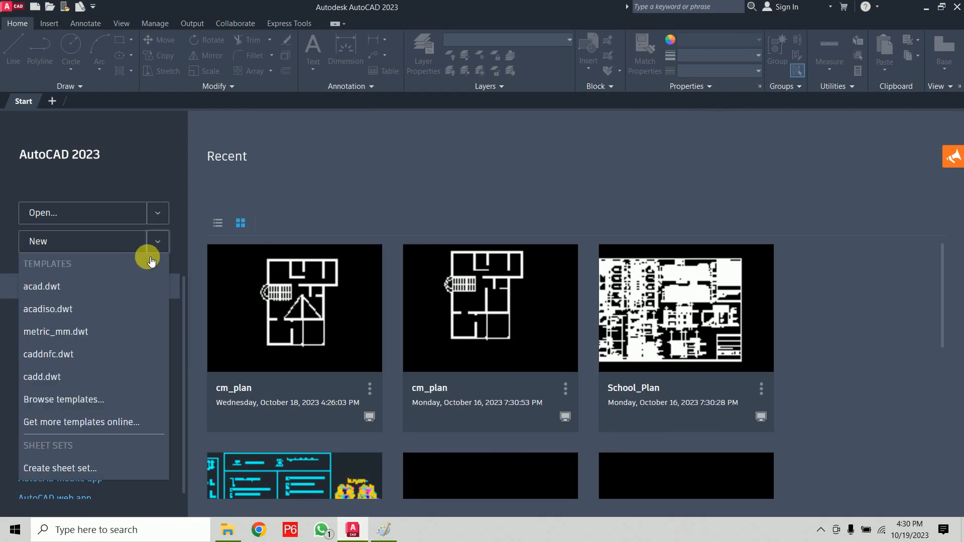
{"action": "left_click", "coordinate": [56, 295]}
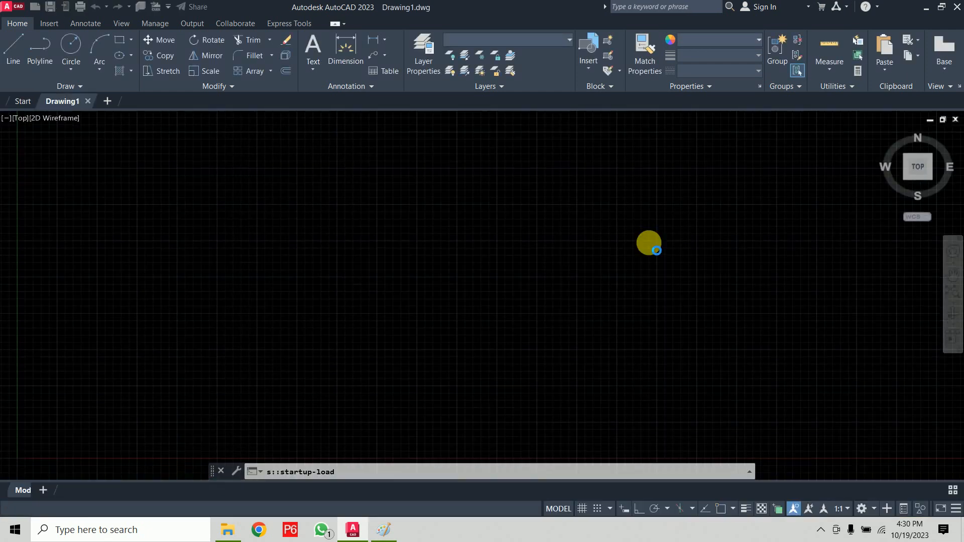
{"action": "key", "text": "F7"}
{"action": "type", "text": "u"}
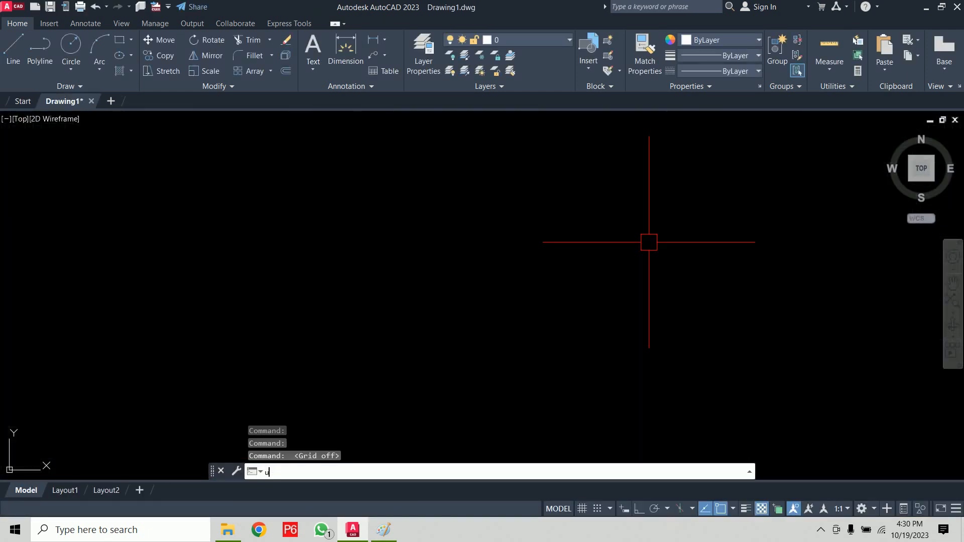
{"action": "key", "text": "Return"}
{"action": "key", "text": "Escape"}
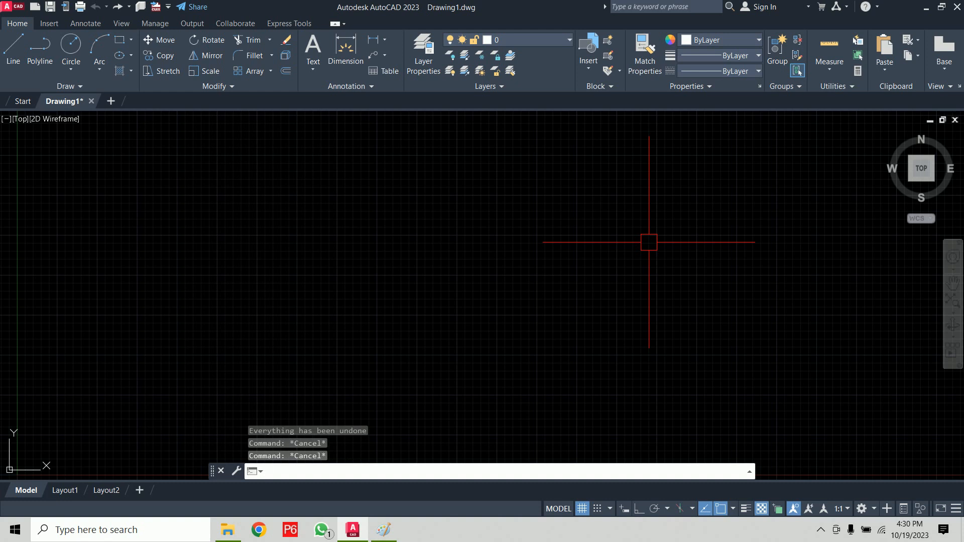
Configure the drawing units with length type Engineering and precision 0'-0.00"
{"action": "type", "text": "un"}
{"action": "key", "text": "Return"}
{"action": "left_click", "coordinate": [315, 219]}
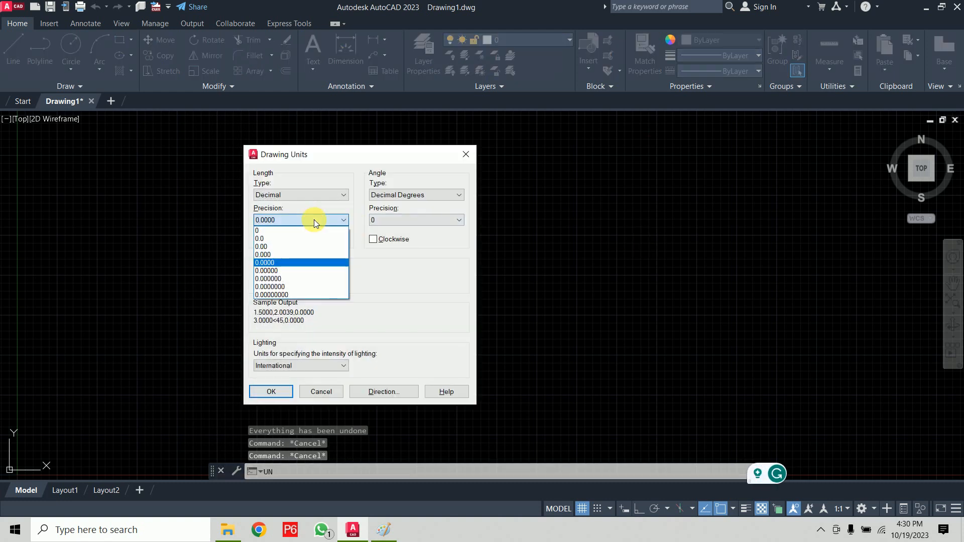
{"action": "left_click", "coordinate": [312, 219]}
{"action": "left_click", "coordinate": [307, 195]}
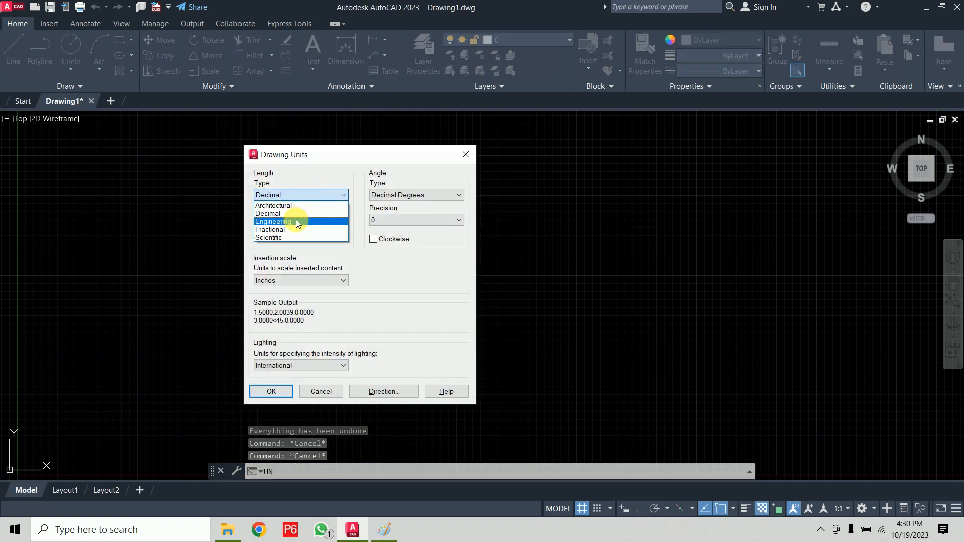
{"action": "left_click", "coordinate": [296, 219]}
{"action": "left_click", "coordinate": [301, 221]}
{"action": "left_click", "coordinate": [295, 246]}
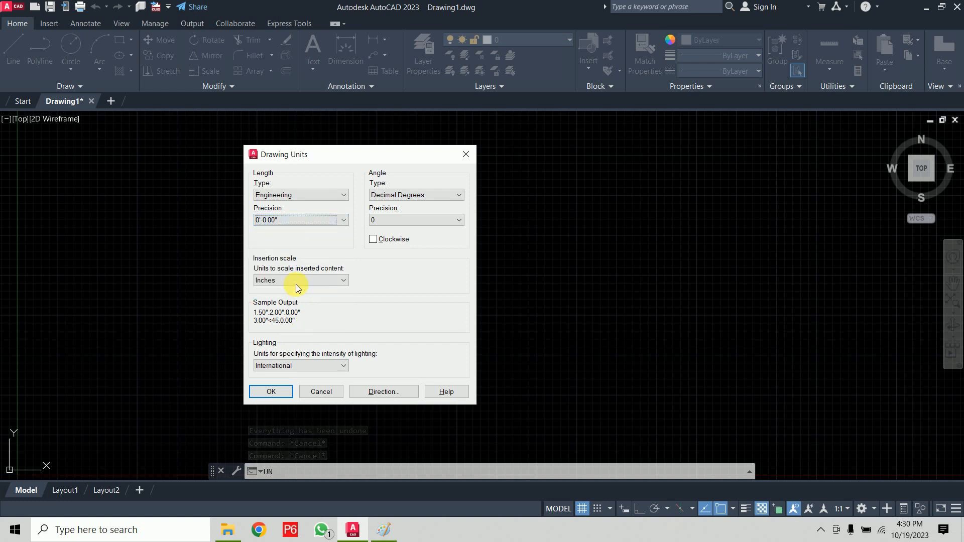
{"action": "left_click", "coordinate": [270, 391]}
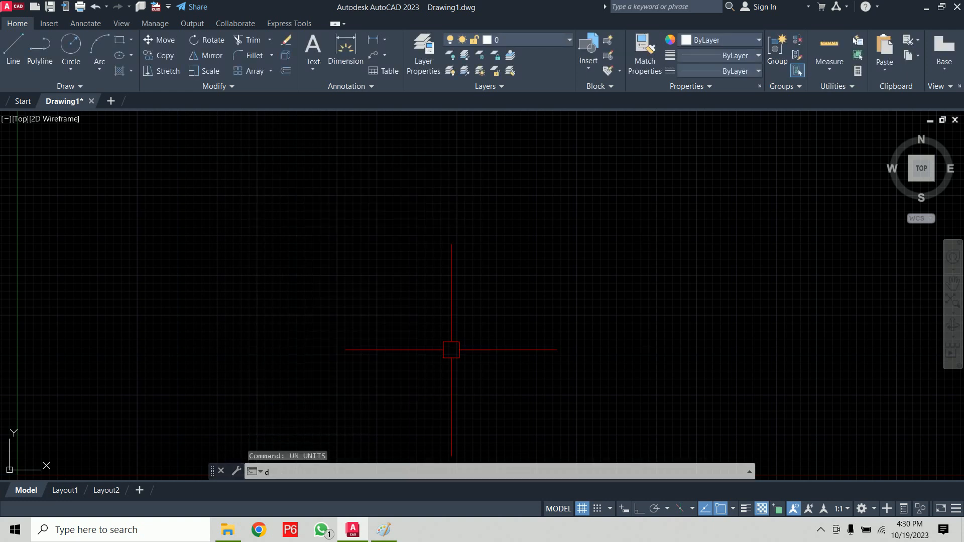
Modify the Standard dimension style to use the Engineering unit format with precision 0'-0.00"
{"action": "key", "text": "Return"}
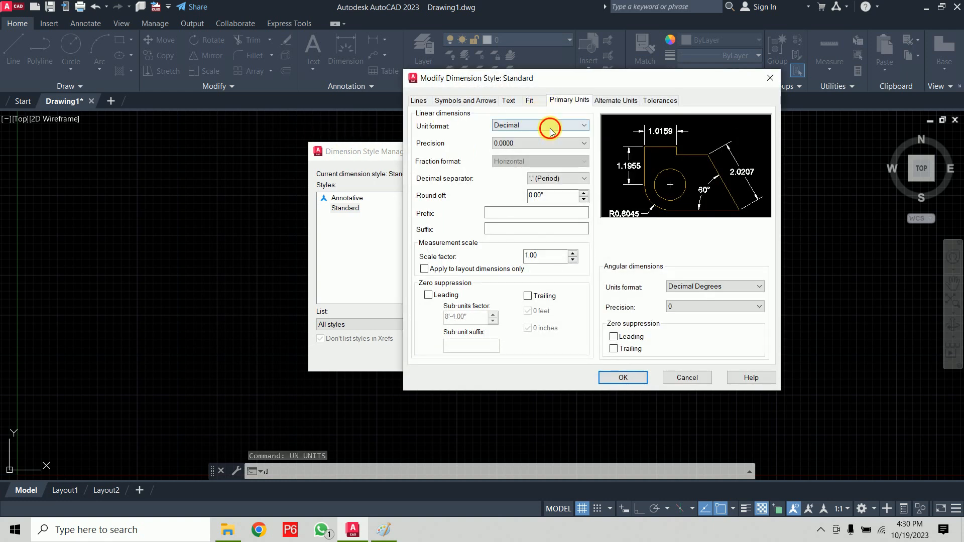
{"action": "left_click", "coordinate": [551, 130]}
{"action": "left_click", "coordinate": [542, 147]}
{"action": "left_click", "coordinate": [540, 144]}
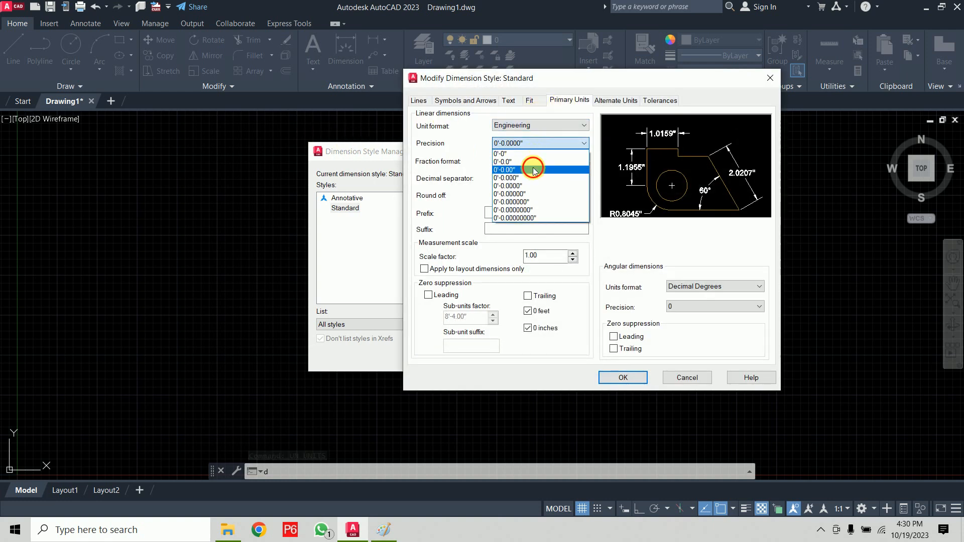
{"action": "left_click", "coordinate": [533, 171]}
{"action": "left_click", "coordinate": [611, 379]}
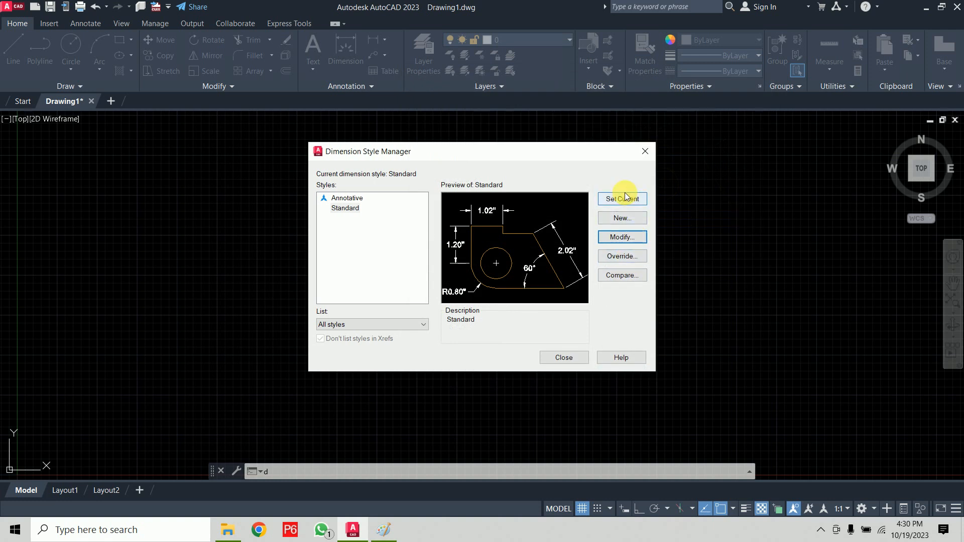
{"action": "left_click", "coordinate": [563, 357]}
With the grid off and Ortho on, draw one ray running right and one running straight down from a shared corner point
{"action": "key", "text": "F7"}
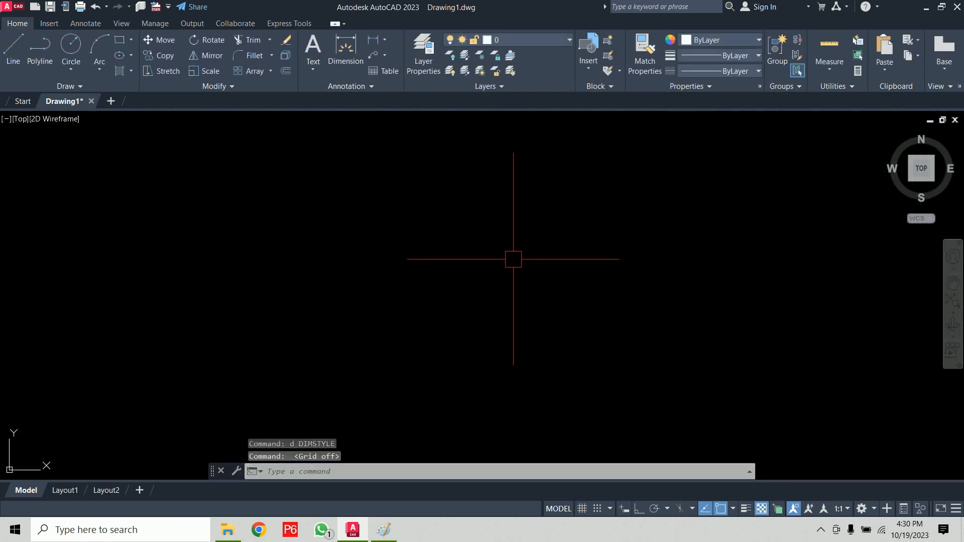
{"action": "key", "text": "F8"}
{"action": "type", "text": "ra"}
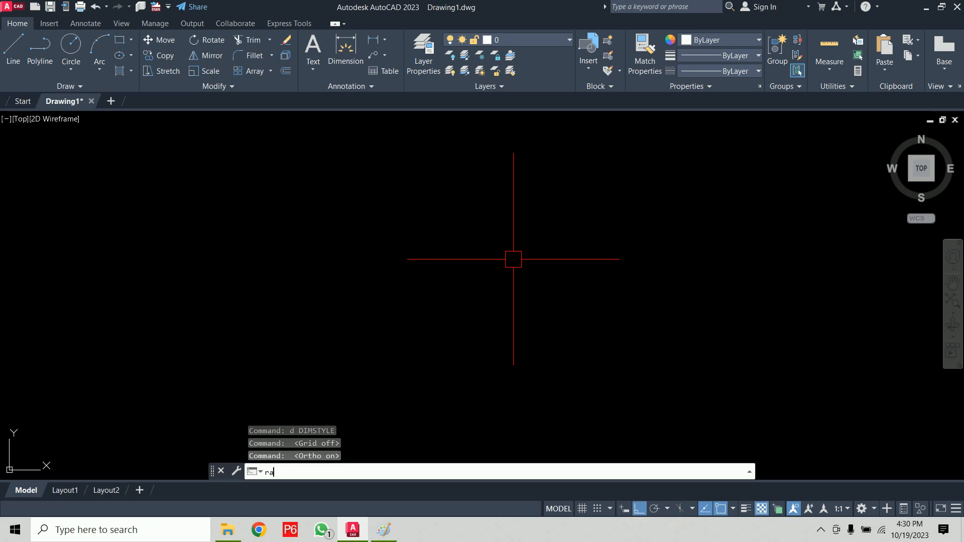
{"action": "type", "text": "y"}
{"action": "key", "text": "Return"}
{"action": "left_click", "coordinate": [405, 211]}
{"action": "left_click", "coordinate": [521, 200]}
{"action": "left_click", "coordinate": [463, 303]}
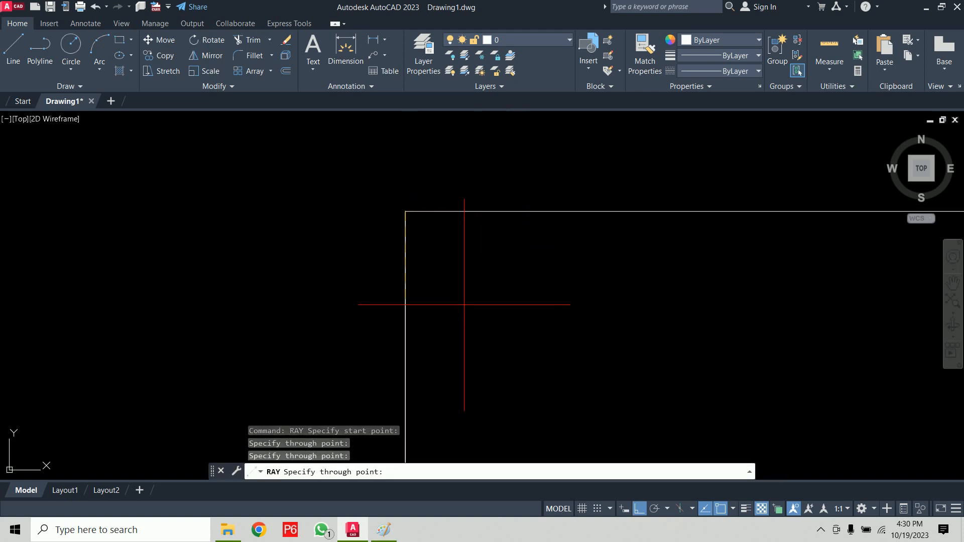
{"action": "key", "text": "Return"}
Attach the image Civil WB 017 from the Workbook\Civil WB folder on drive D, with insertion point and scale specified on-screen
{"action": "middle_click_drag", "start_coordinate": [541, 271], "coordinate": [439, 243]}
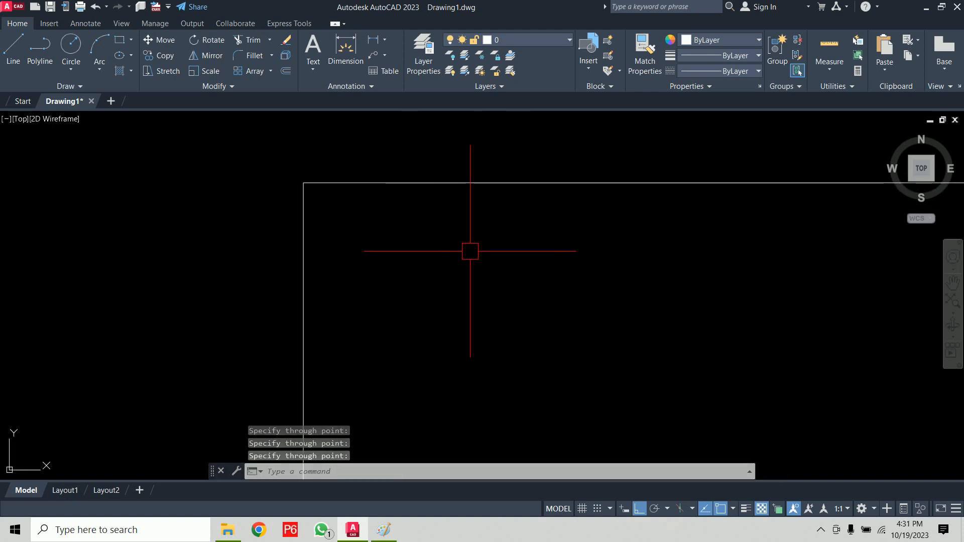
{"action": "middle_click_drag", "start_coordinate": [382, 269], "coordinate": [554, 253]}
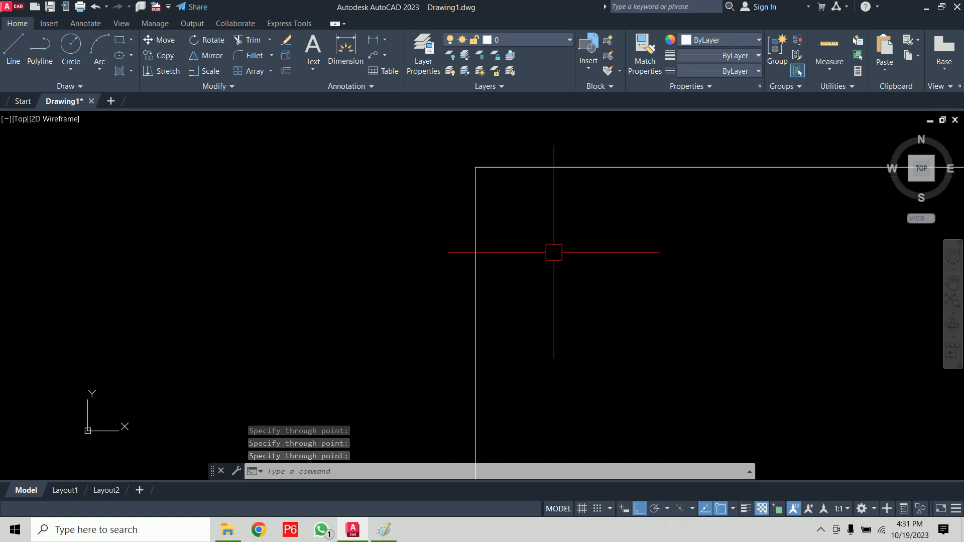
{"action": "type", "text": "ima"}
{"action": "key", "text": "Return"}
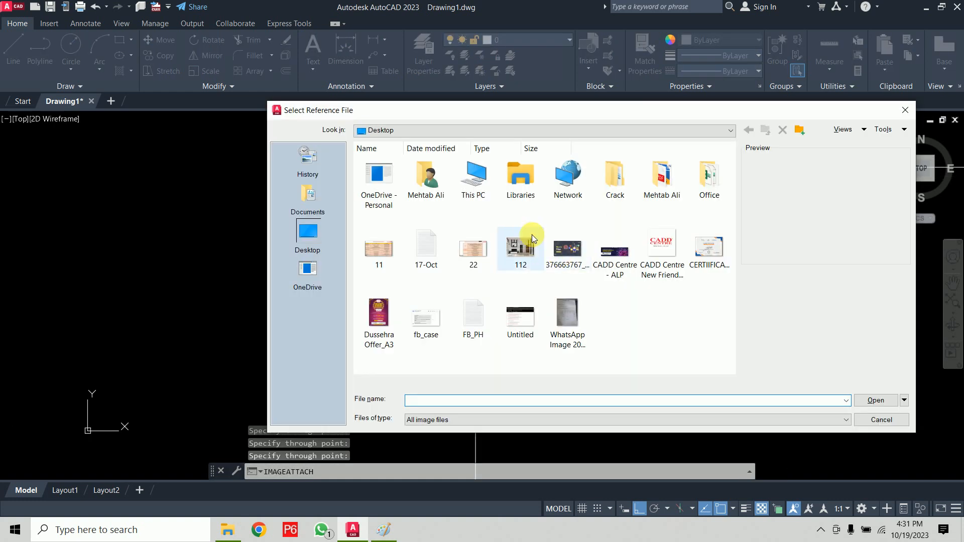
{"action": "double_click", "coordinate": [478, 189]}
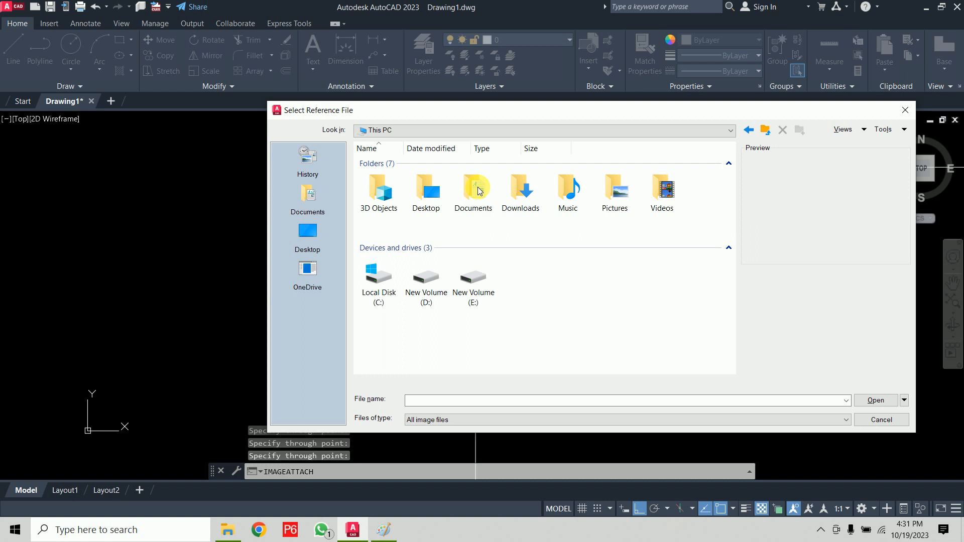
{"action": "double_click", "coordinate": [437, 273]}
{"action": "scroll", "coordinate": [567, 261], "scroll_direction": "down", "scroll_amount": 10}
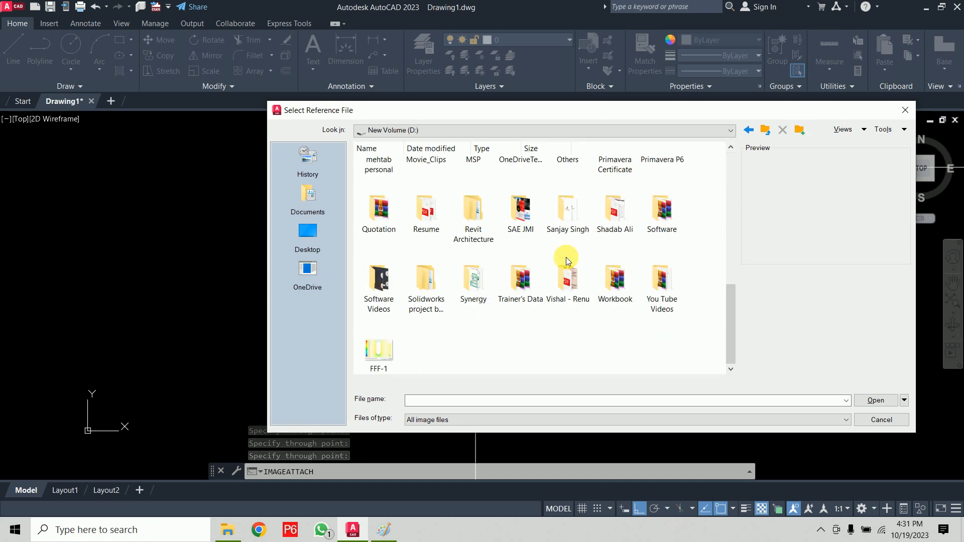
{"action": "double_click", "coordinate": [616, 286]}
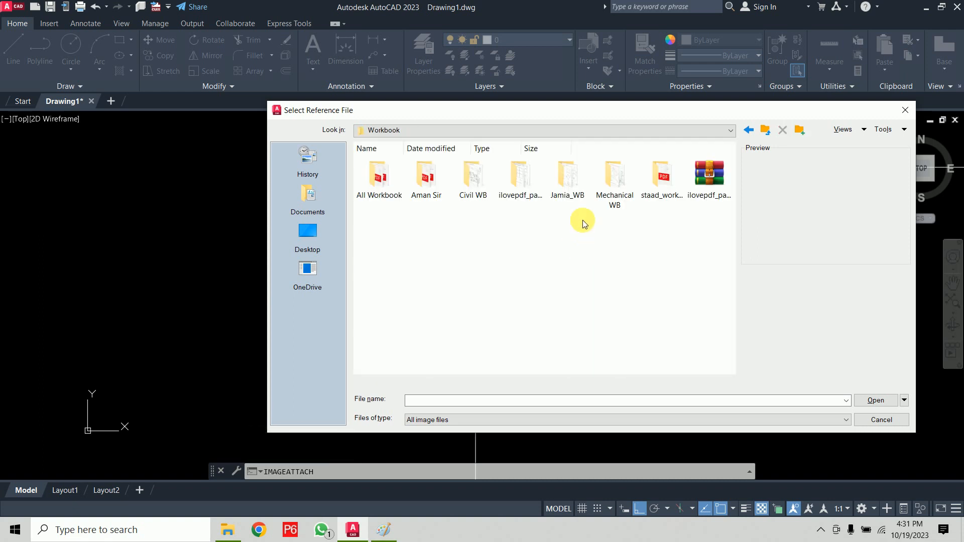
{"action": "double_click", "coordinate": [472, 192]}
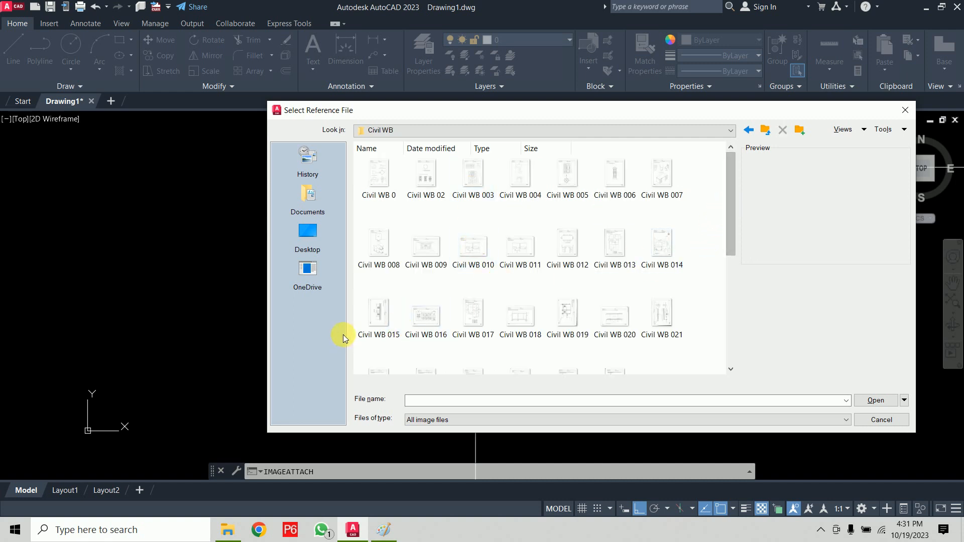
{"action": "double_click", "coordinate": [472, 315]}
{"action": "left_click", "coordinate": [492, 351]}
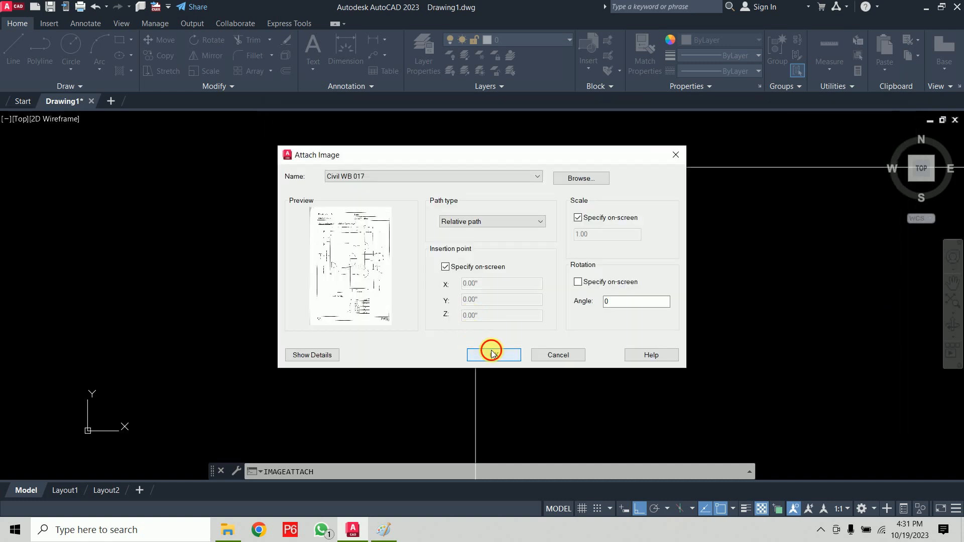
Place the image to the left of the vertical ray with a scale factor of 3
{"action": "scroll", "coordinate": [226, 352], "scroll_direction": "down", "scroll_amount": 2}
{"action": "middle_click_drag", "start_coordinate": [228, 354], "coordinate": [263, 353]}
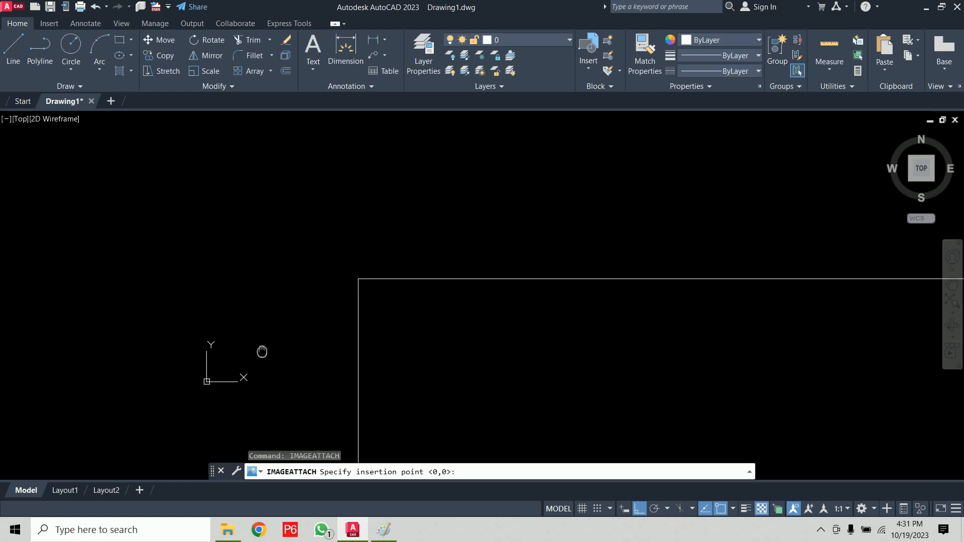
{"action": "scroll", "coordinate": [262, 349], "scroll_direction": "up", "scroll_amount": 2}
{"action": "left_click", "coordinate": [78, 384]}
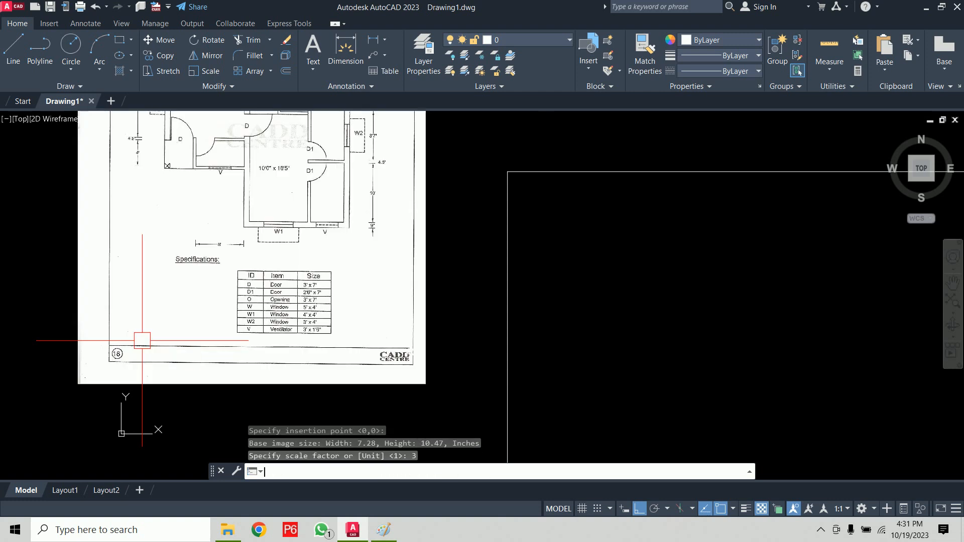
{"action": "type", "text": "3"}
{"action": "key", "text": "Return"}
Move the attached floor plan image straight down so it sits beside the vertical ray
{"action": "scroll", "coordinate": [510, 209], "scroll_direction": "down", "scroll_amount": 5}
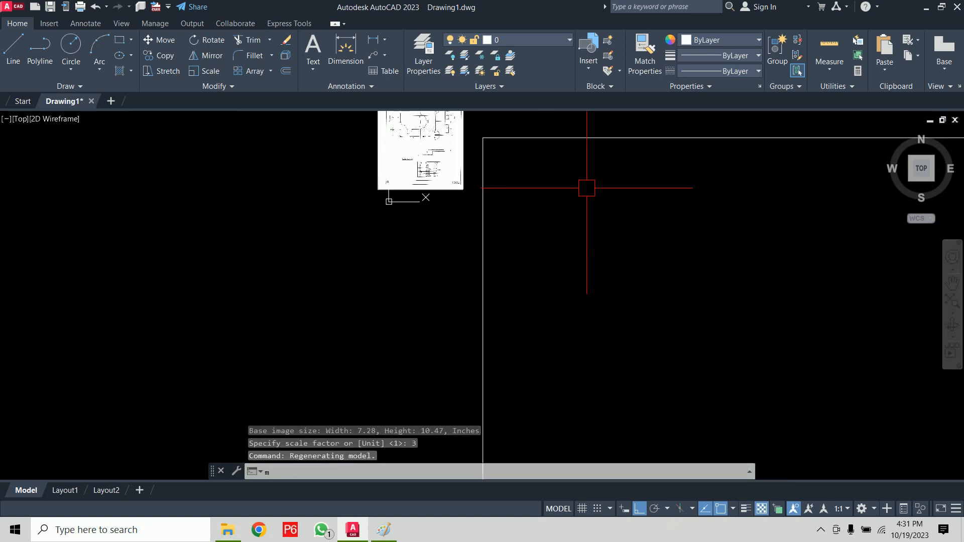
{"action": "key", "text": "Return"}
{"action": "left_click", "coordinate": [462, 168]}
{"action": "left_click", "coordinate": [348, 209]}
{"action": "key", "text": "Return"}
{"action": "left_click", "coordinate": [320, 173]}
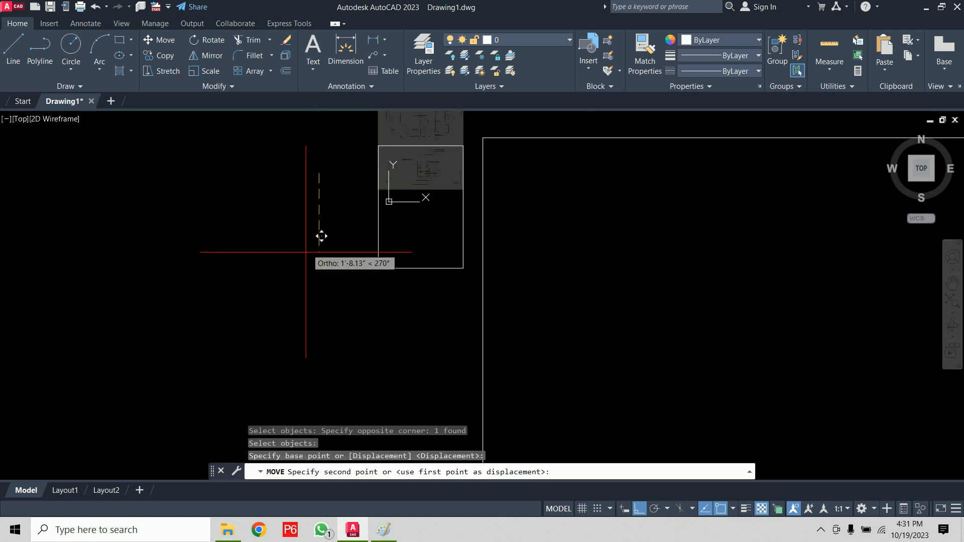
{"action": "left_click", "coordinate": [320, 265]}
Scale the floor plan image by a factor of 3 about its upper-left corner
{"action": "scroll", "coordinate": [477, 207], "scroll_direction": "up", "scroll_amount": 6}
{"action": "middle_click_drag", "start_coordinate": [474, 204], "coordinate": [503, 258]}
{"action": "scroll", "coordinate": [578, 324], "scroll_direction": "down", "scroll_amount": 3}
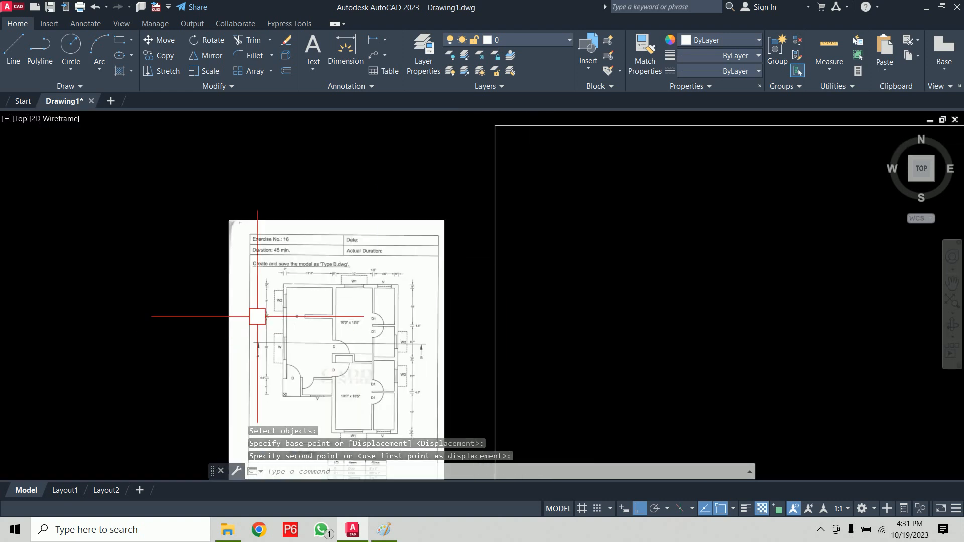
{"action": "type", "text": "sc"}
{"action": "key", "text": "Return"}
{"action": "left_click", "coordinate": [264, 194]}
{"action": "left_click", "coordinate": [195, 257]}
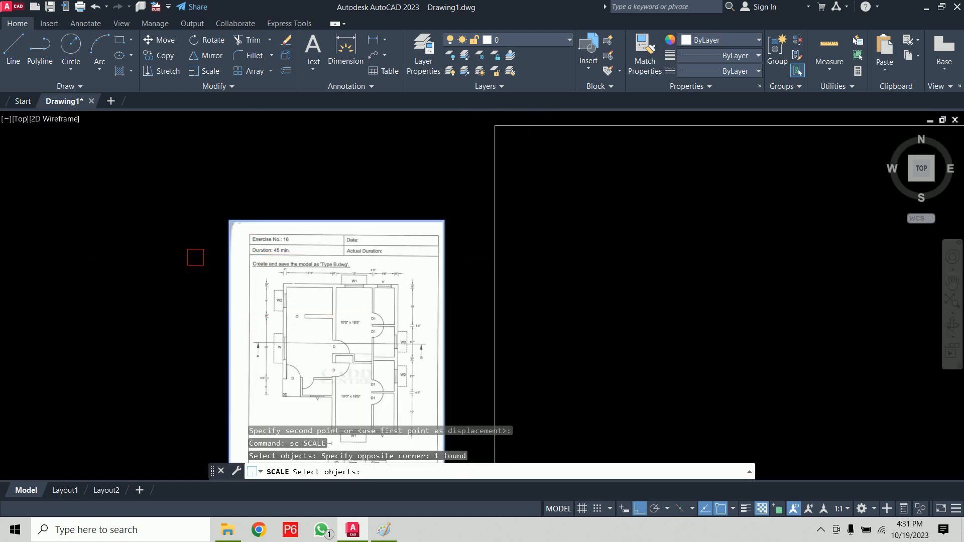
{"action": "key", "text": "Return"}
{"action": "left_click", "coordinate": [229, 221]}
{"action": "scroll", "coordinate": [161, 160], "scroll_direction": "down", "scroll_amount": 5}
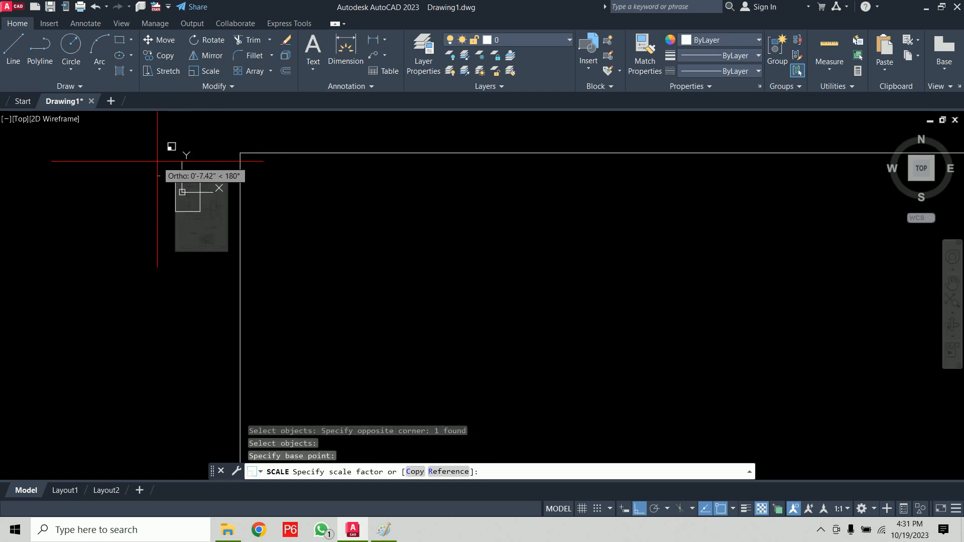
{"action": "type", "text": "3"}
{"action": "key", "text": "Return"}
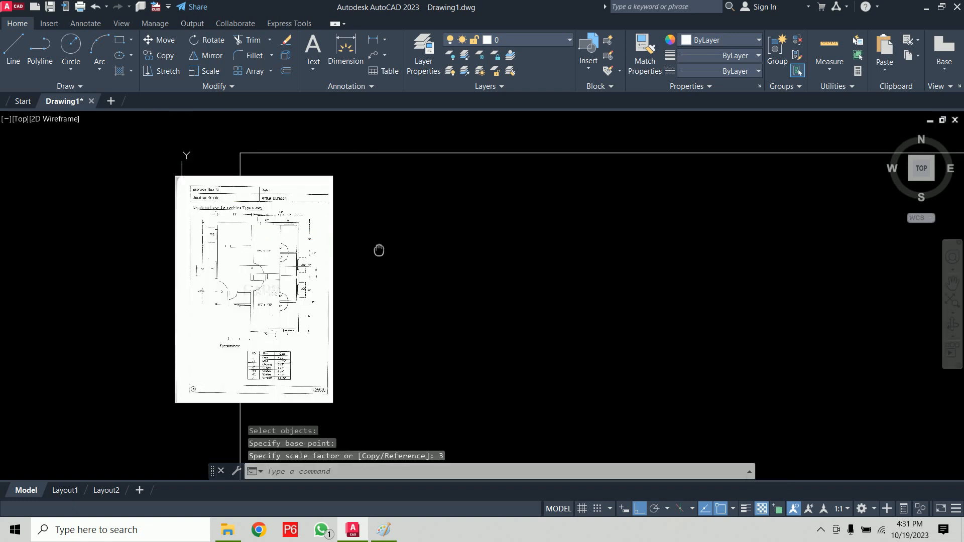
Move the enlarged floor plan image horizontally left until it is clear of the vertical ray
{"action": "type", "text": "m"}
{"action": "key", "text": "Return"}
{"action": "left_click", "coordinate": [470, 221]}
{"action": "key", "text": "Return"}
{"action": "left_click", "coordinate": [651, 236]}
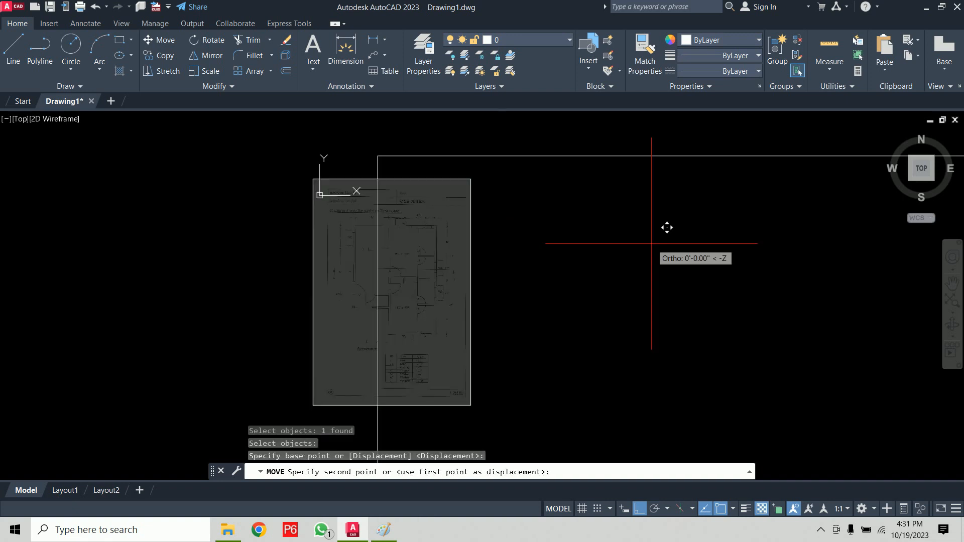
{"action": "left_click", "coordinate": [536, 233]}
Offset the horizontal ray 9" downward to form the thickness of the upper exterior wall
{"action": "scroll", "coordinate": [444, 232], "scroll_direction": "up", "scroll_amount": 5}
{"action": "scroll", "coordinate": [327, 340], "scroll_direction": "down", "scroll_amount": 1}
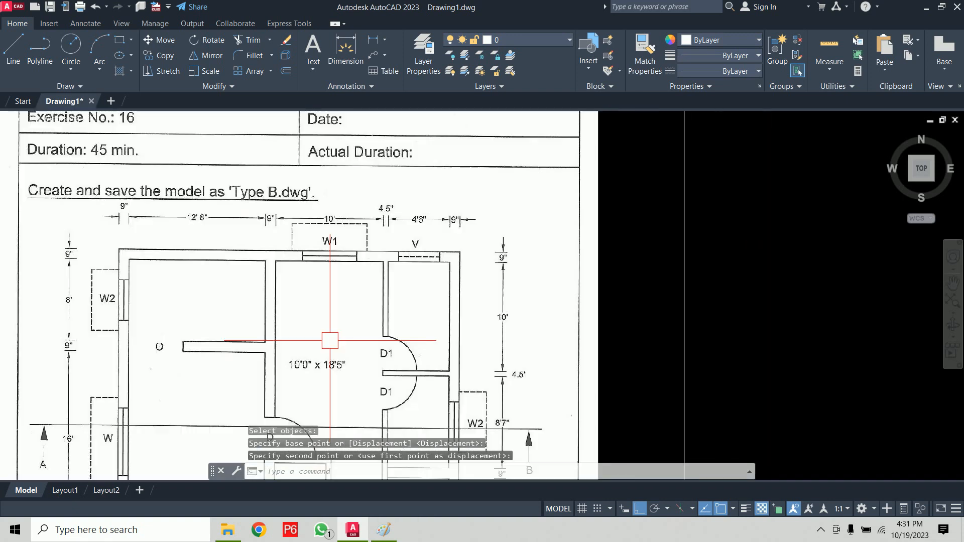
{"action": "scroll", "coordinate": [287, 302], "scroll_direction": "down", "scroll_amount": 4}
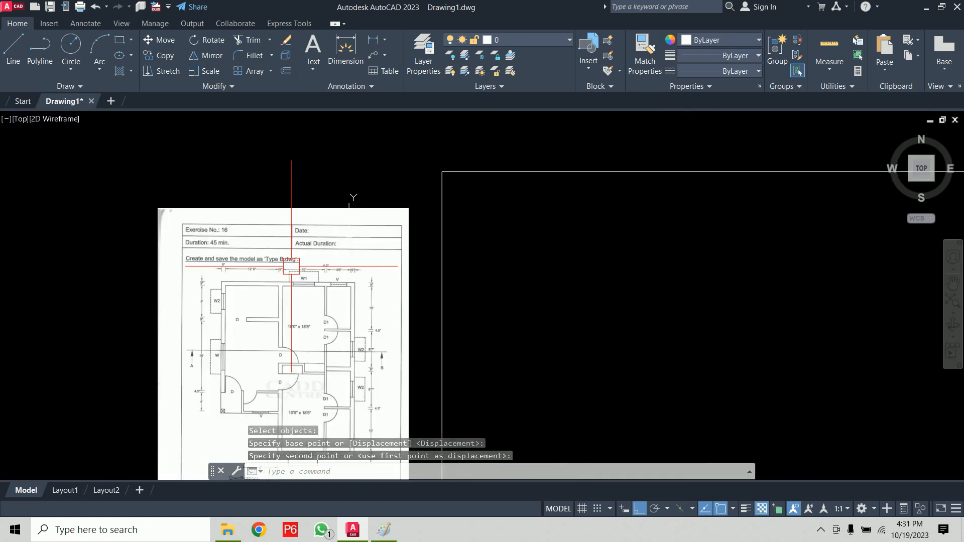
{"action": "type", "text": "o"}
{"action": "key", "text": "Return"}
{"action": "type", "text": "9"}
{"action": "key", "text": "Return"}
{"action": "left_click", "coordinate": [544, 172]}
{"action": "left_click", "coordinate": [455, 226]}
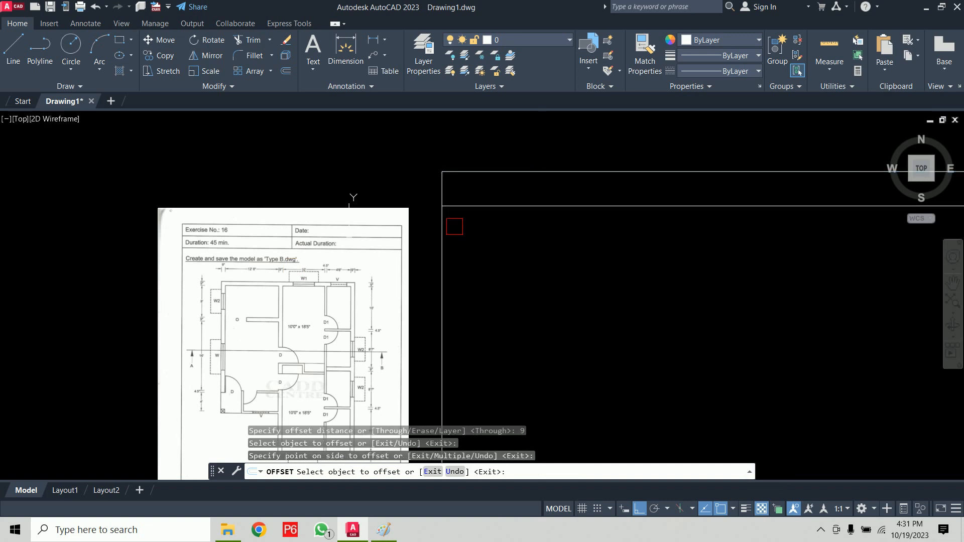
Offset the vertical ray 9" to the right to form the thickness of the left exterior wall
{"action": "left_click", "coordinate": [441, 234]}
{"action": "left_click", "coordinate": [557, 262]}
{"action": "key", "text": "Return"}
Offset the inner line of the left exterior wall 12'8" to the right to set the first room's width
{"action": "scroll", "coordinate": [276, 294], "scroll_direction": "up", "scroll_amount": 5}
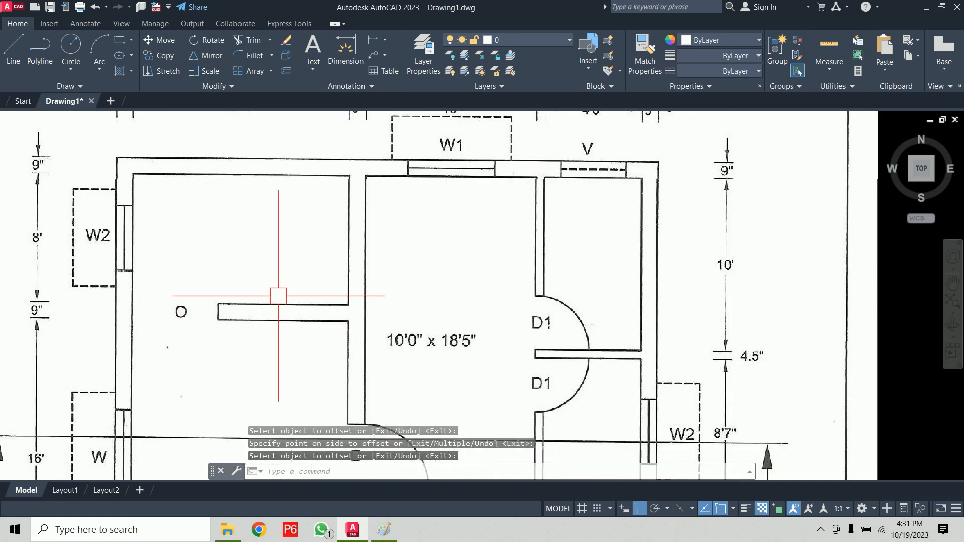
{"action": "scroll", "coordinate": [305, 324], "scroll_direction": "down", "scroll_amount": 2}
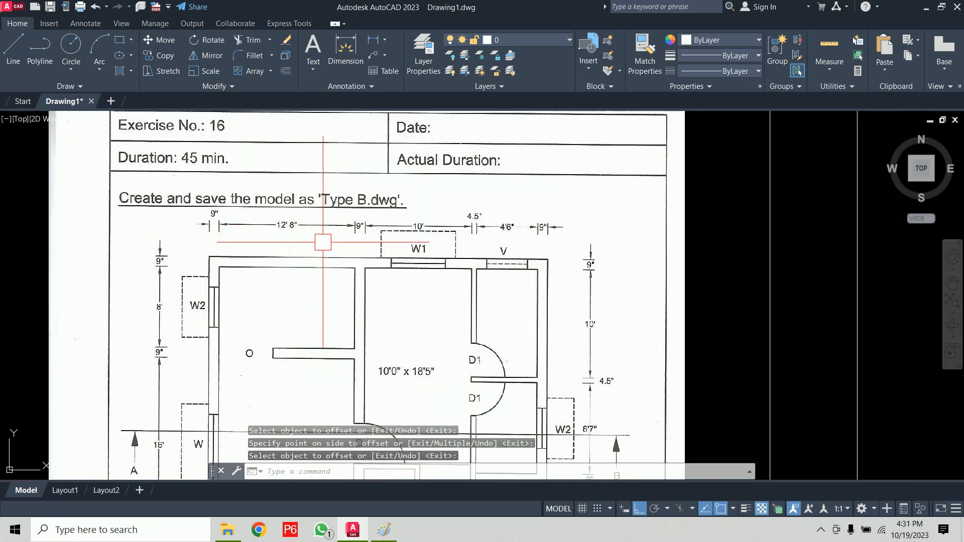
{"action": "scroll", "coordinate": [325, 243], "scroll_direction": "down", "scroll_amount": 2}
{"action": "middle_click_drag", "start_coordinate": [562, 320], "coordinate": [280, 311]}
{"action": "scroll", "coordinate": [537, 251], "scroll_direction": "down", "scroll_amount": 2}
{"action": "middle_click_drag", "start_coordinate": [540, 253], "coordinate": [504, 285]}
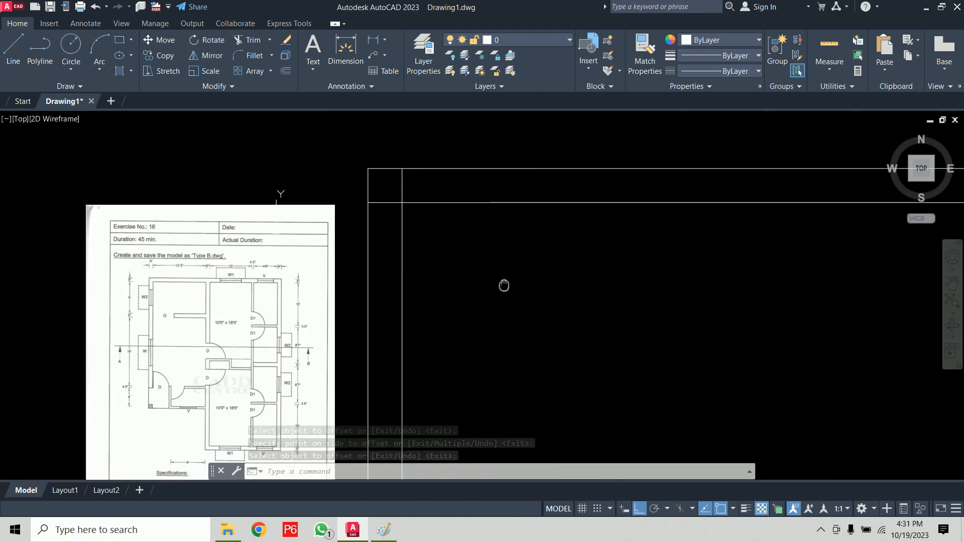
{"action": "type", "text": "o"}
{"action": "key", "text": "Return"}
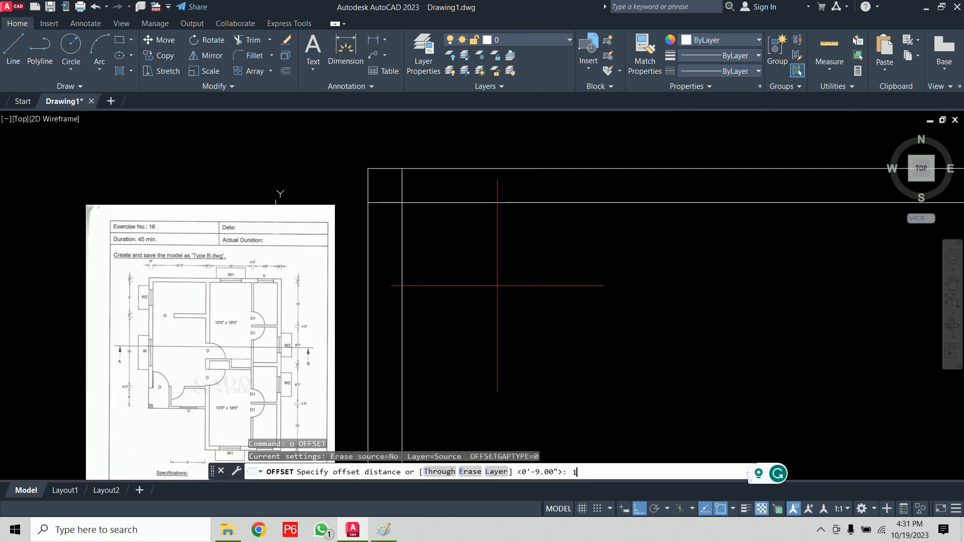
{"action": "type", "text": "12'8"}
{"action": "key", "text": "Return"}
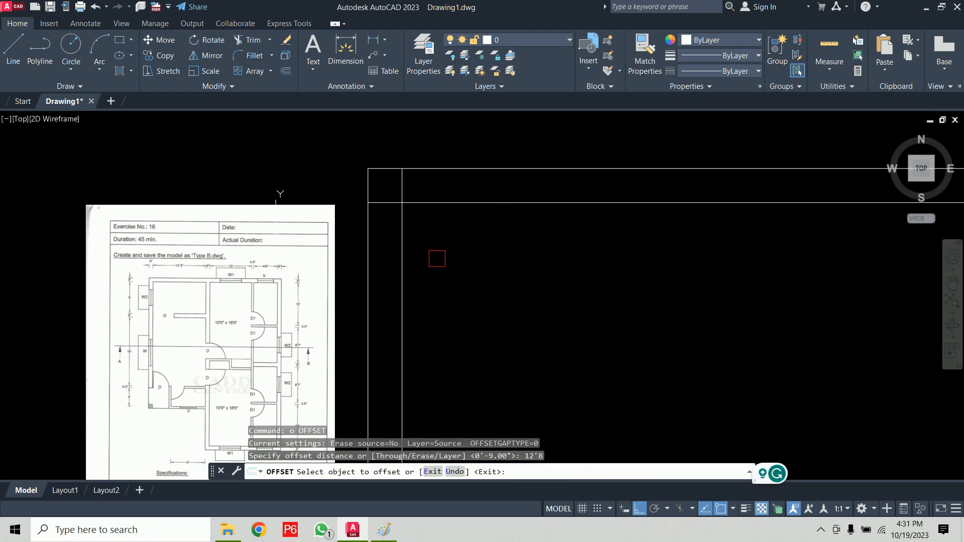
{"action": "left_click", "coordinate": [402, 186]}
{"action": "left_click", "coordinate": [553, 241]}
{"action": "scroll", "coordinate": [572, 252], "scroll_direction": "down", "scroll_amount": 1}
{"action": "middle_click_drag", "start_coordinate": [607, 271], "coordinate": [396, 260]}
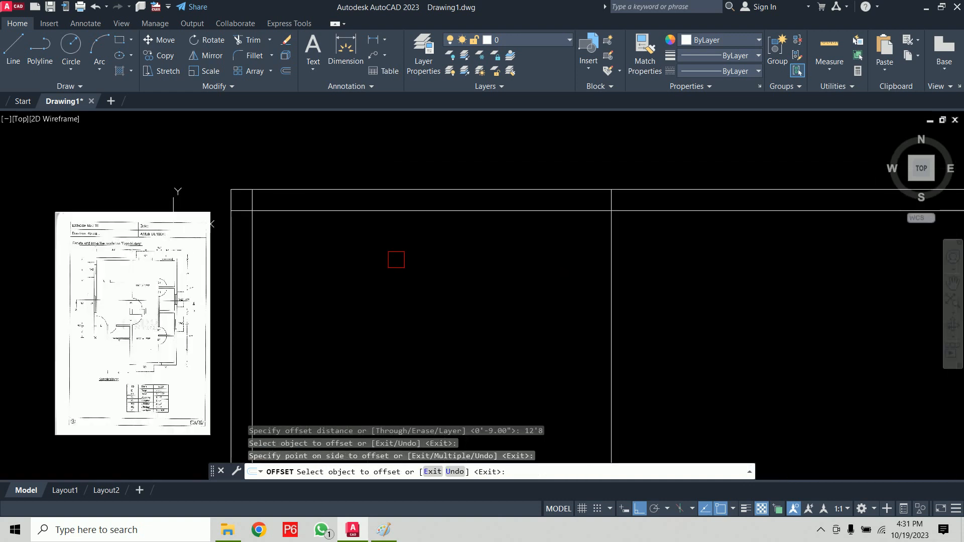
{"action": "key", "text": "Return"}
Offset the vertical line at the first room's right side 9" to the right to form the interior wall
{"action": "key", "text": "Return"}
{"action": "key", "text": "Return"}
{"action": "left_click", "coordinate": [611, 251]}
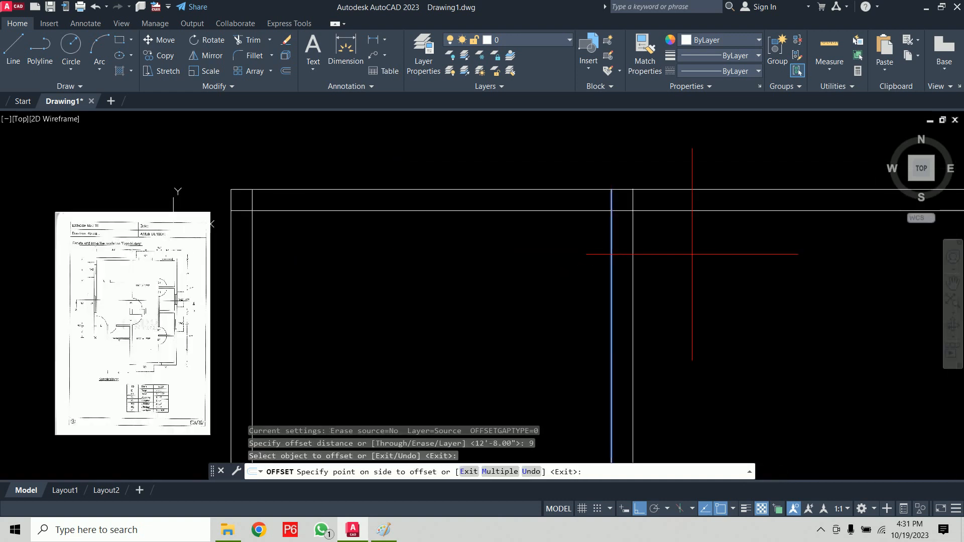
{"action": "left_click", "coordinate": [693, 230]}
Offset the right line of the 9" interior wall 10' to the right to set the middle room's width
{"action": "scroll", "coordinate": [163, 275], "scroll_direction": "up", "scroll_amount": 8}
{"action": "scroll", "coordinate": [163, 274], "scroll_direction": "up", "scroll_amount": 2}
{"action": "middle_click_drag", "start_coordinate": [163, 275], "coordinate": [421, 416]}
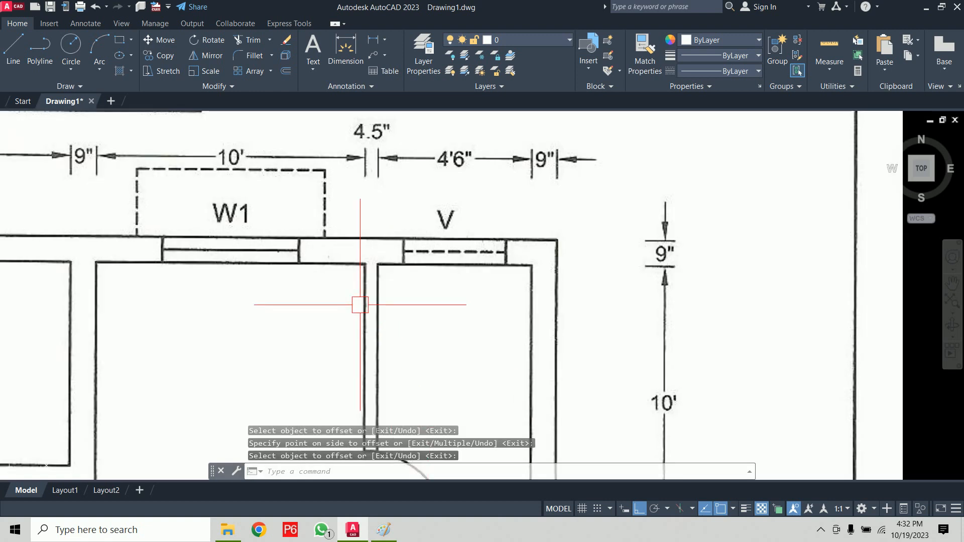
{"action": "scroll", "coordinate": [380, 229], "scroll_direction": "down", "scroll_amount": 8}
{"action": "middle_click_drag", "start_coordinate": [660, 270], "coordinate": [166, 332]}
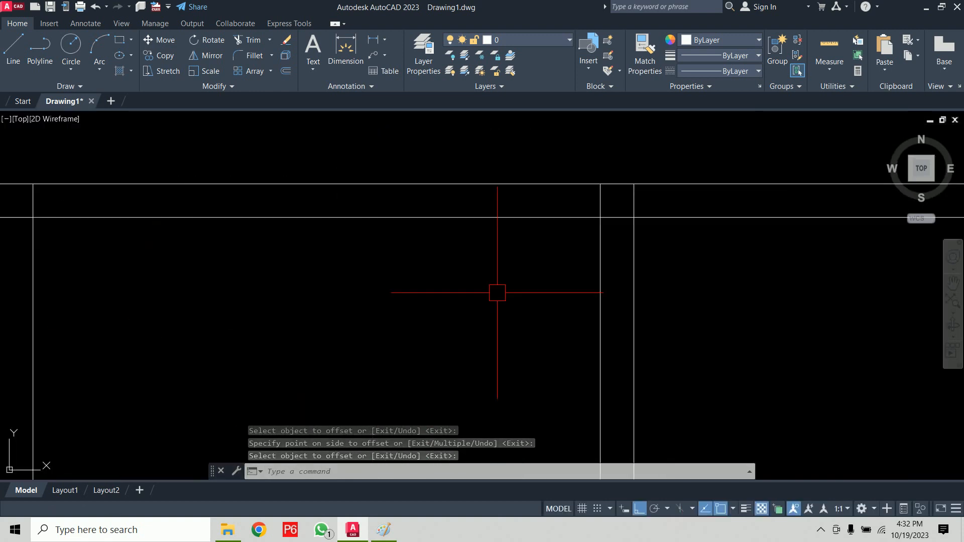
{"action": "middle_click_drag", "start_coordinate": [683, 292], "coordinate": [370, 285]}
{"action": "type", "text": "o"}
{"action": "key", "text": "Return"}
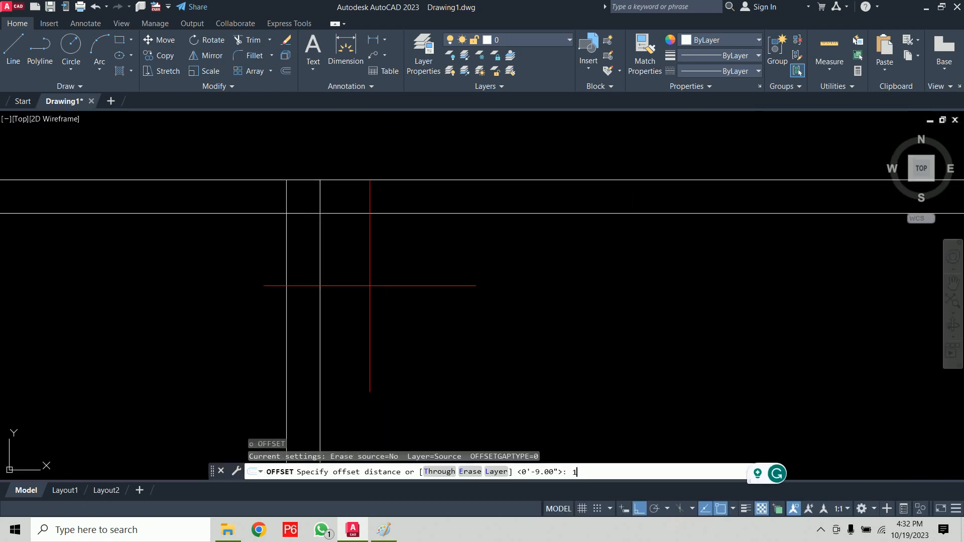
{"action": "type", "text": "10'"}
{"action": "key", "text": "Return"}
{"action": "left_click", "coordinate": [320, 261]}
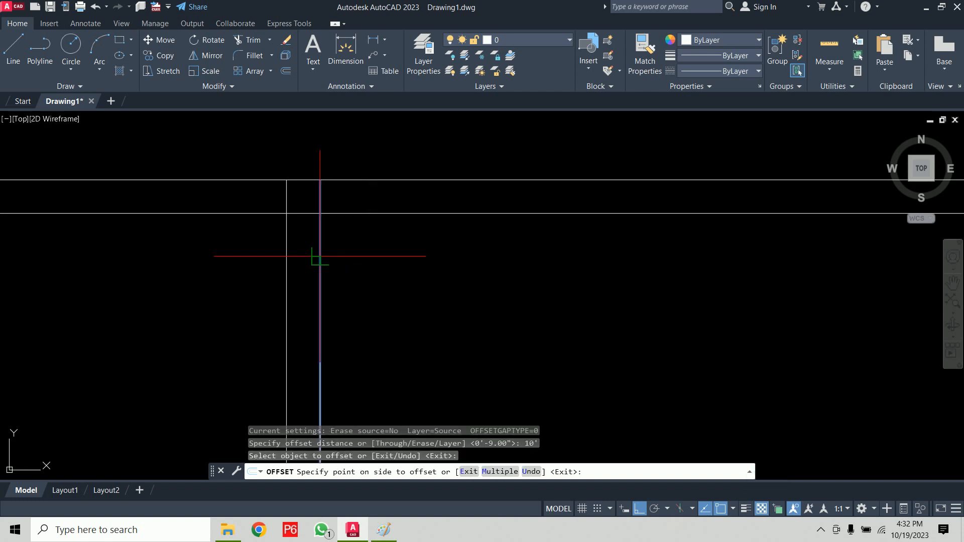
{"action": "left_click", "coordinate": [523, 265]}
{"action": "key", "text": "Return"}
Offset the line at the middle room's right side 4.5" to the right to form the thin partition wall
{"action": "key", "text": "Return"}
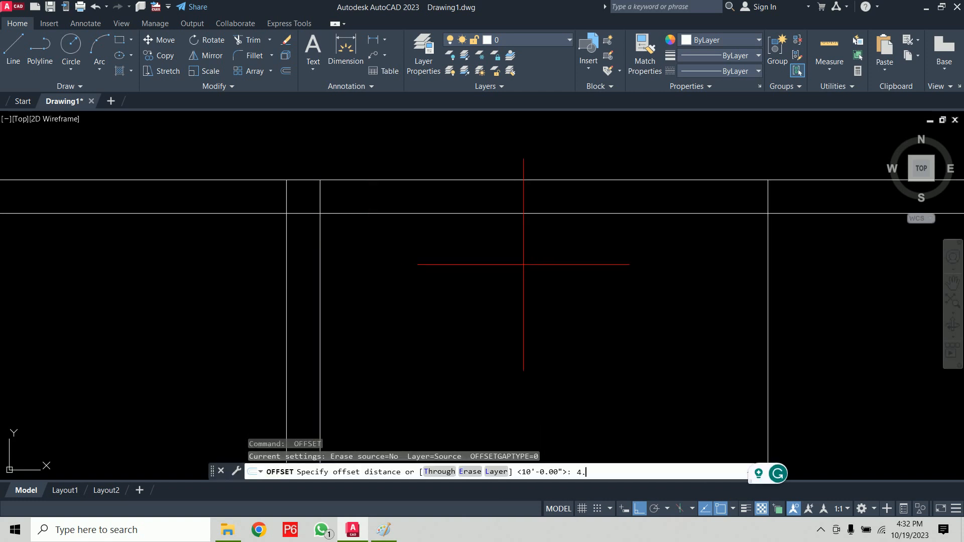
{"action": "type", "text": "4."}
{"action": "key", "text": "Return"}
{"action": "left_click", "coordinate": [758, 295]}
{"action": "left_click", "coordinate": [800, 295]}
{"action": "key", "text": "Return"}
Offset the right line of the 4.5" partition 4'6" to the right to set the narrow room's width
{"action": "scroll", "coordinate": [293, 254], "scroll_direction": "down", "scroll_amount": 6}
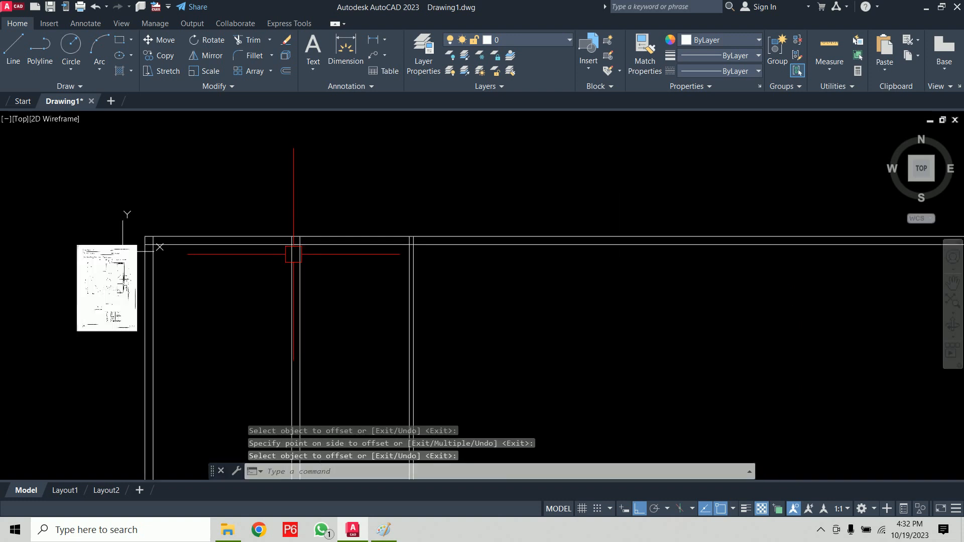
{"action": "scroll", "coordinate": [325, 292], "scroll_direction": "up", "scroll_amount": 10}
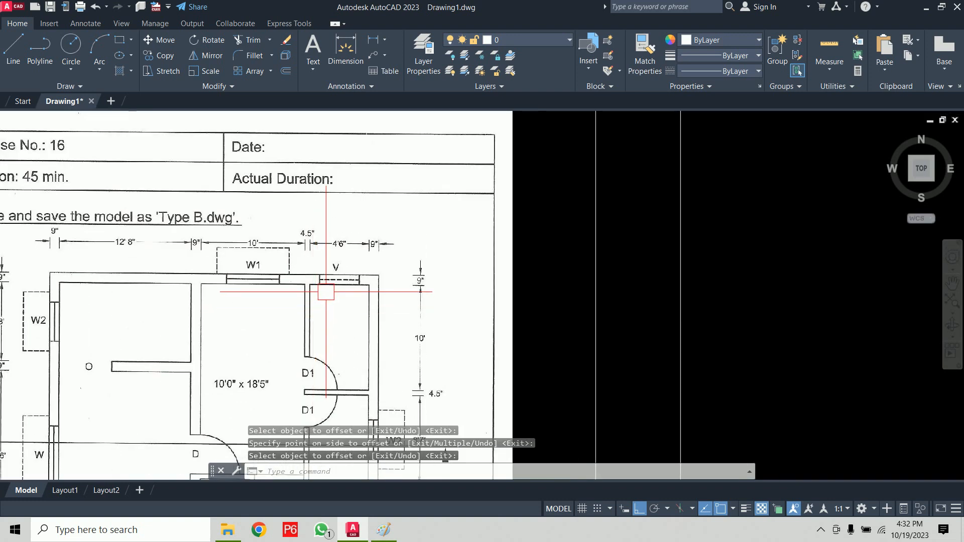
{"action": "scroll", "coordinate": [386, 288], "scroll_direction": "down", "scroll_amount": 7}
{"action": "middle_click_drag", "start_coordinate": [536, 310], "coordinate": [43, 282]}
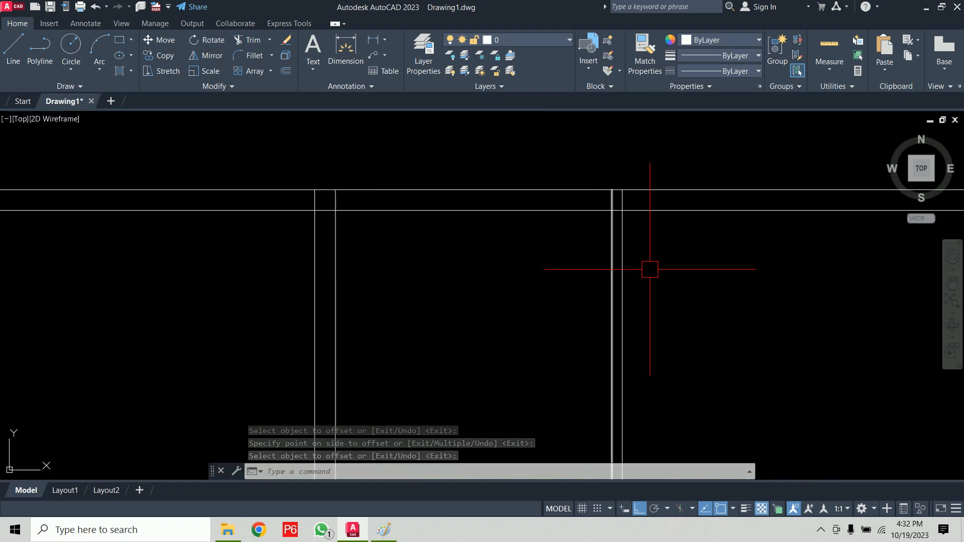
{"action": "middle_click_drag", "start_coordinate": [666, 271], "coordinate": [409, 291]}
{"action": "type", "text": "o"}
{"action": "key", "text": "Return"}
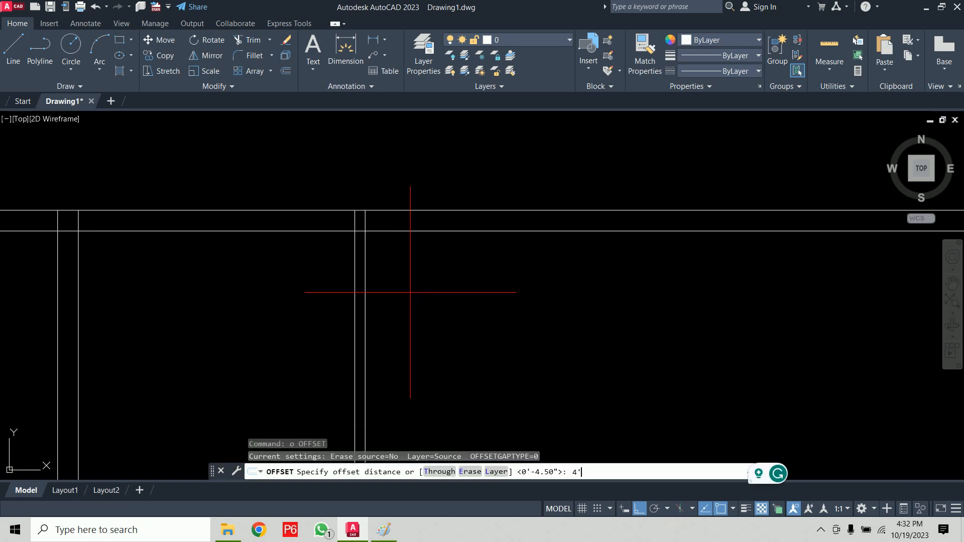
{"action": "key", "text": "Return"}
{"action": "left_click", "coordinate": [371, 275]}
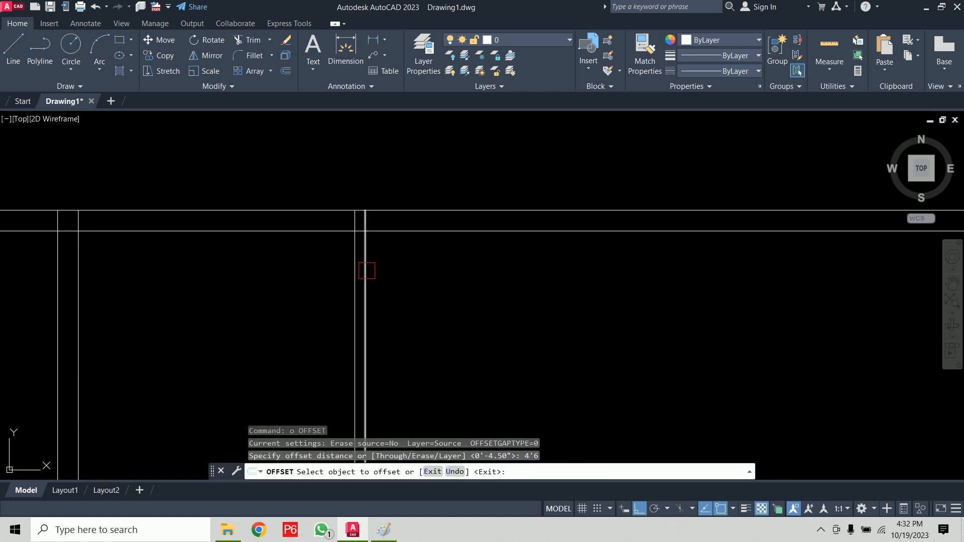
{"action": "left_click", "coordinate": [420, 274]}
{"action": "key", "text": "Return"}
Offset the line at the narrow room's right side 9" to the right to form the right exterior wall
{"action": "key", "text": "Return"}
{"action": "type", "text": "9"}
{"action": "key", "text": "Return"}
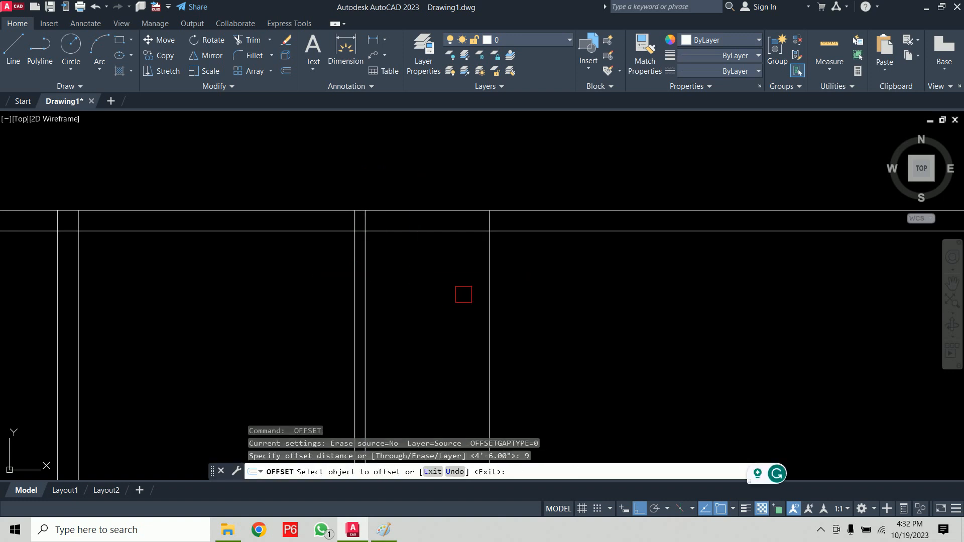
{"action": "left_click", "coordinate": [490, 297]}
{"action": "left_click", "coordinate": [514, 301]}
{"action": "key", "text": "Return"}
{"action": "key", "text": "Escape"}
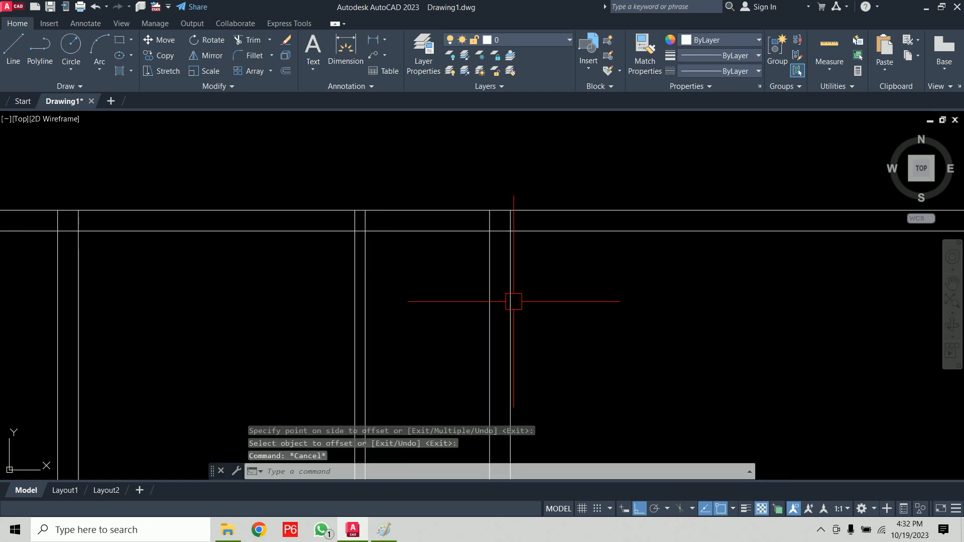
Trim both horizontal wall rays where they extend beyond the right exterior wall
{"action": "type", "text": "tr"}
{"action": "key", "text": "Return"}
{"action": "left_click_drag", "start_coordinate": [624, 344], "coordinate": [598, 157]}
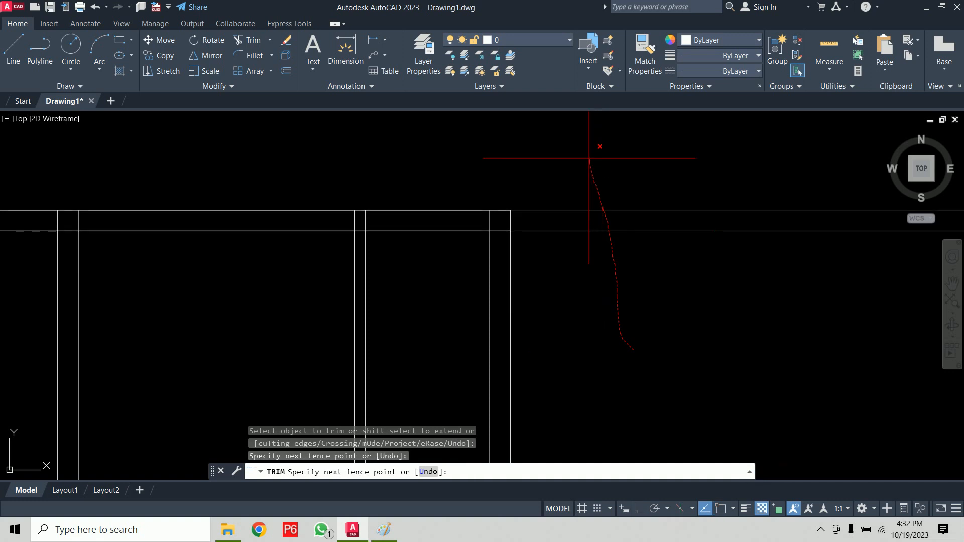
Enlarge the attached floor plan image freehand with Scale, using its lower-left corner as the base point
{"action": "scroll", "coordinate": [692, 286], "scroll_direction": "down", "scroll_amount": 4}
{"action": "mouse_move", "coordinate": [457, 329]}
{"action": "middle_mouse_down"}
{"action": "mouse_move", "coordinate": [538, 264]}
{"action": "mouse_move", "coordinate": [608, 254]}
{"action": "middle_mouse_up"}
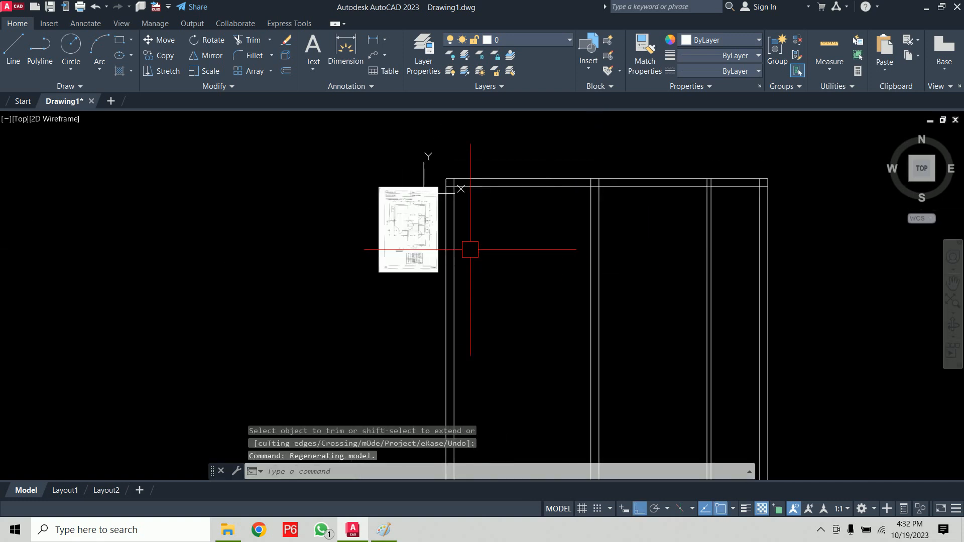
{"action": "type", "text": "c"}
{"action": "key", "text": "Return"}
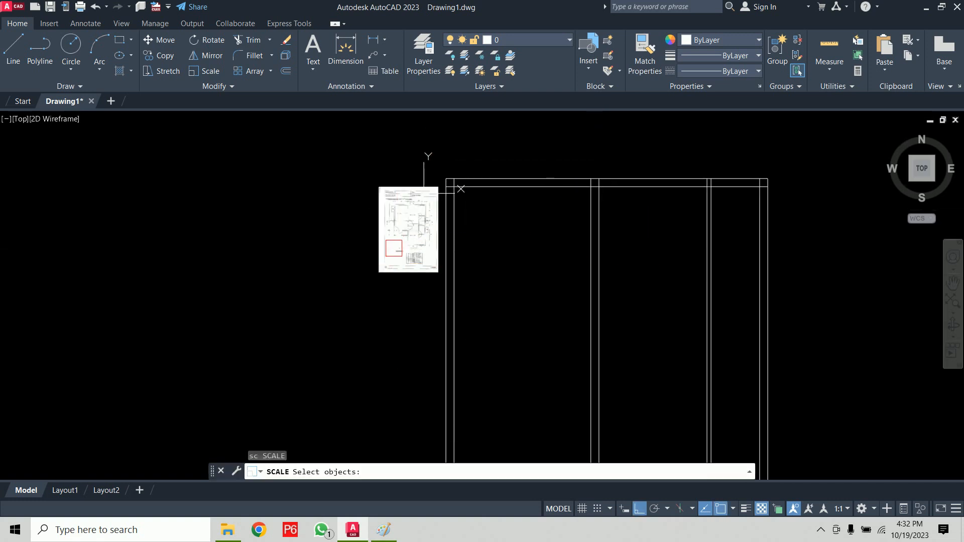
{"action": "left_click", "coordinate": [441, 185]}
{"action": "left_click", "coordinate": [227, 402]}
{"action": "key", "text": "Return"}
{"action": "left_click", "coordinate": [379, 272]}
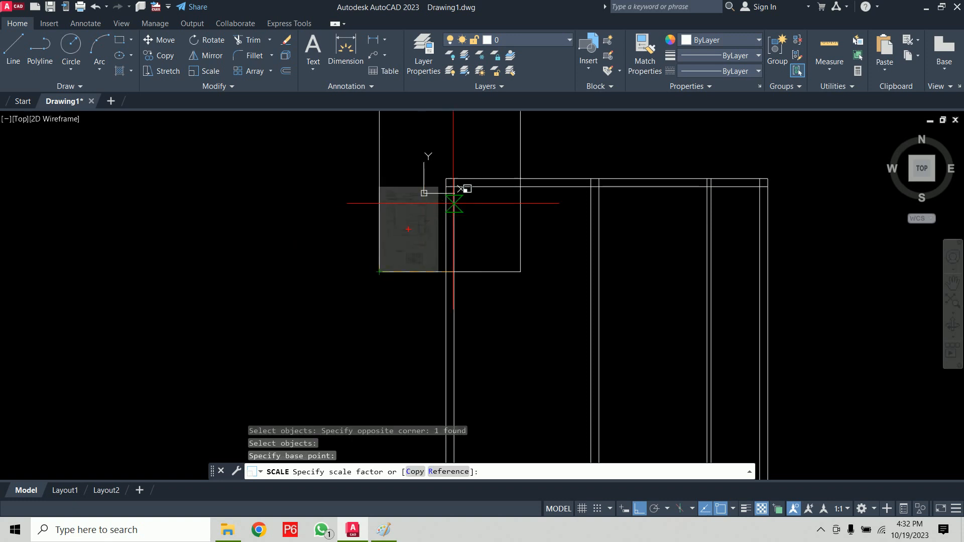
{"action": "left_click", "coordinate": [542, 152]}
Move the enlarged floor plan image horizontally left until it is clear of the wall lines
{"action": "type", "text": "m"}
{"action": "key", "text": "Return"}
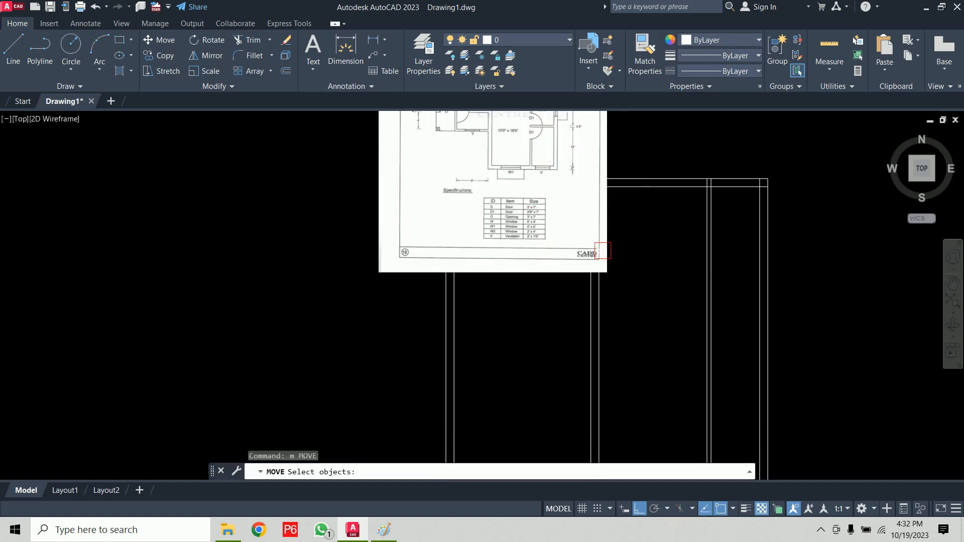
{"action": "left_click", "coordinate": [606, 252]}
{"action": "key", "text": "Return"}
{"action": "left_click", "coordinate": [623, 222]}
{"action": "left_click", "coordinate": [345, 314]}
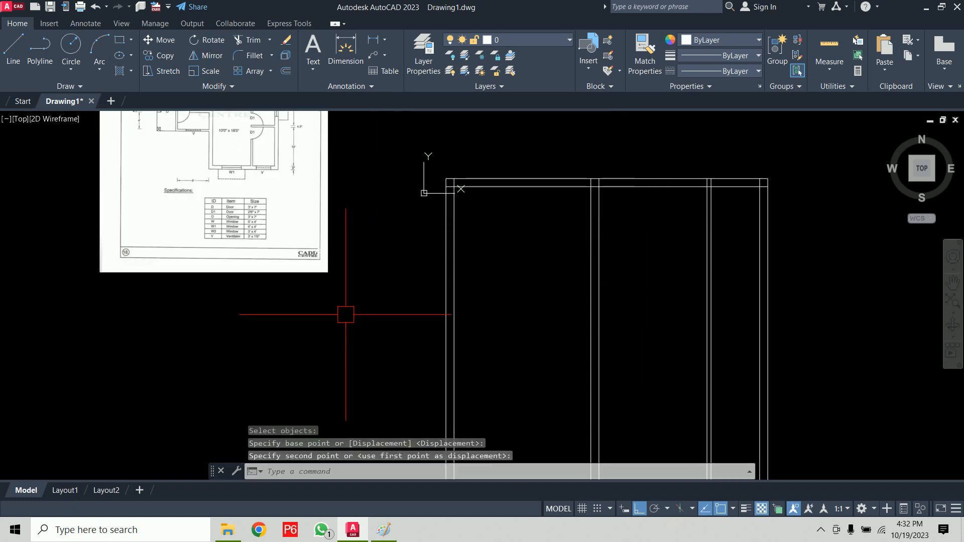
Move the floor plan image down and to the right so its top edge sits level with the upper exterior wall
{"action": "type", "text": "m"}
{"action": "key", "text": "Return"}
{"action": "left_click", "coordinate": [355, 254]}
{"action": "left_click", "coordinate": [312, 161]}
{"action": "key", "text": "Return"}
{"action": "left_click", "coordinate": [295, 176]}
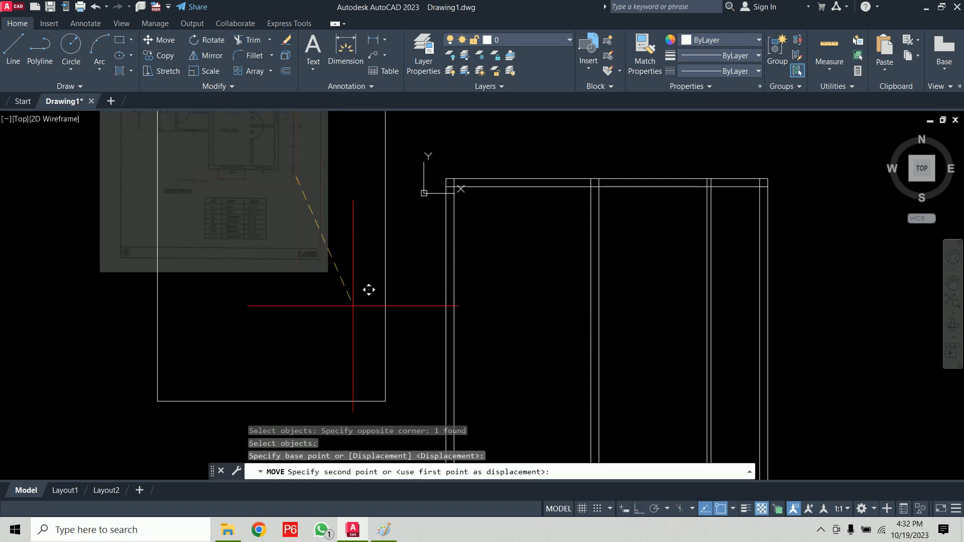
{"action": "left_click", "coordinate": [386, 394]}
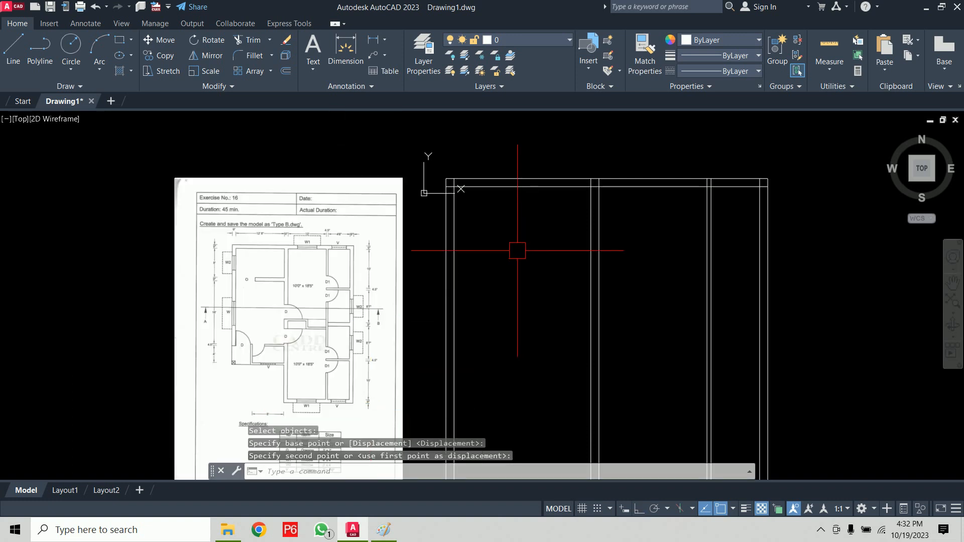
Turn off showing the UCS icon at the origin
{"action": "scroll", "coordinate": [483, 233], "scroll_direction": "up", "scroll_amount": 2}
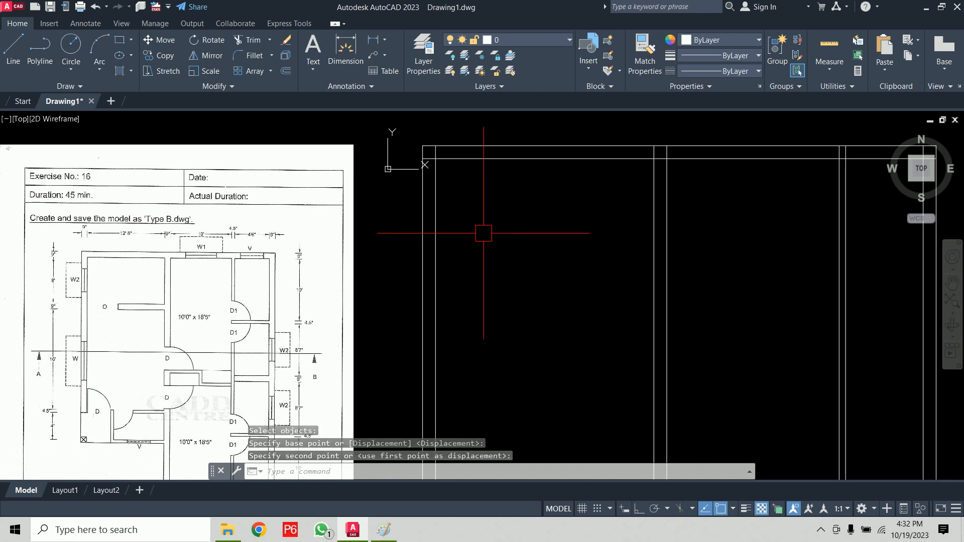
{"action": "right_click", "coordinate": [387, 169]}
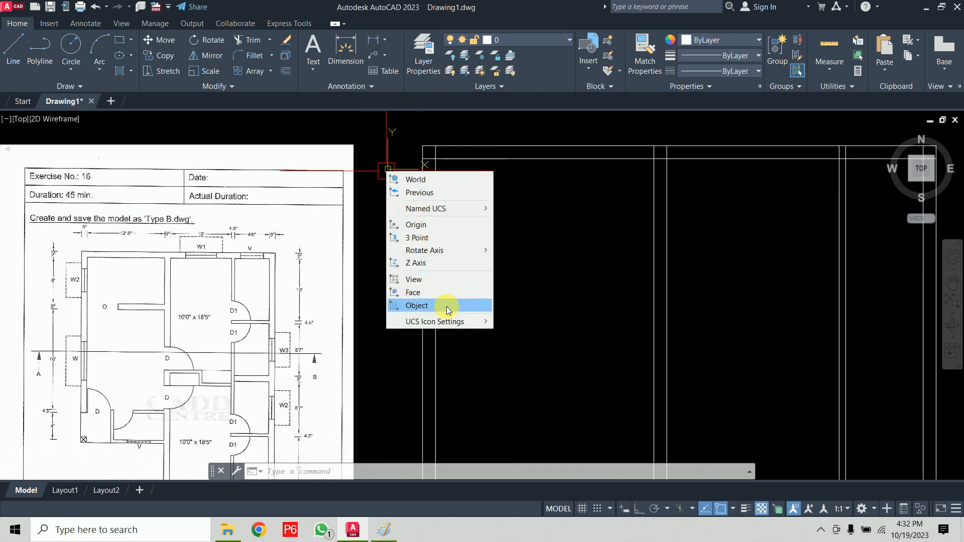
{"action": "mouse_move", "coordinate": [452, 320]}
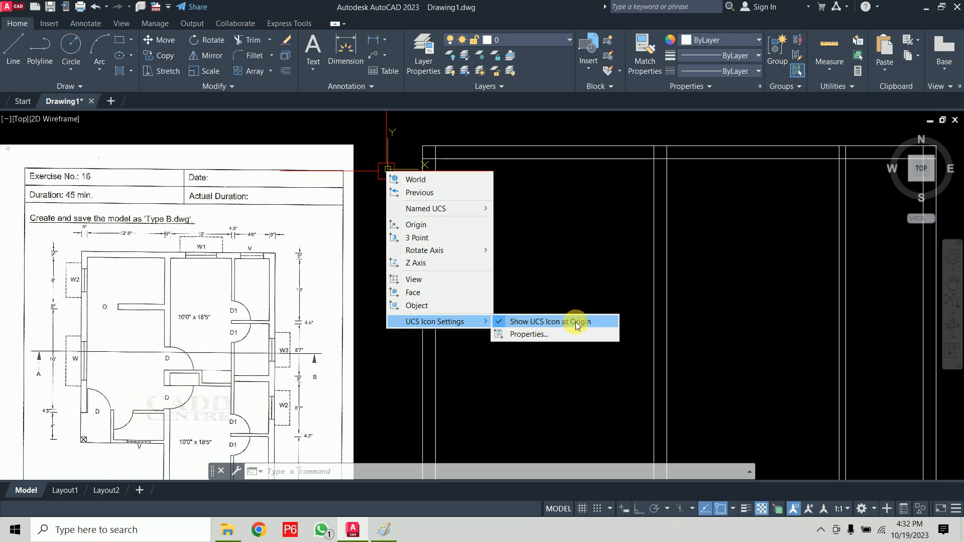
{"action": "left_click", "coordinate": [550, 322]}
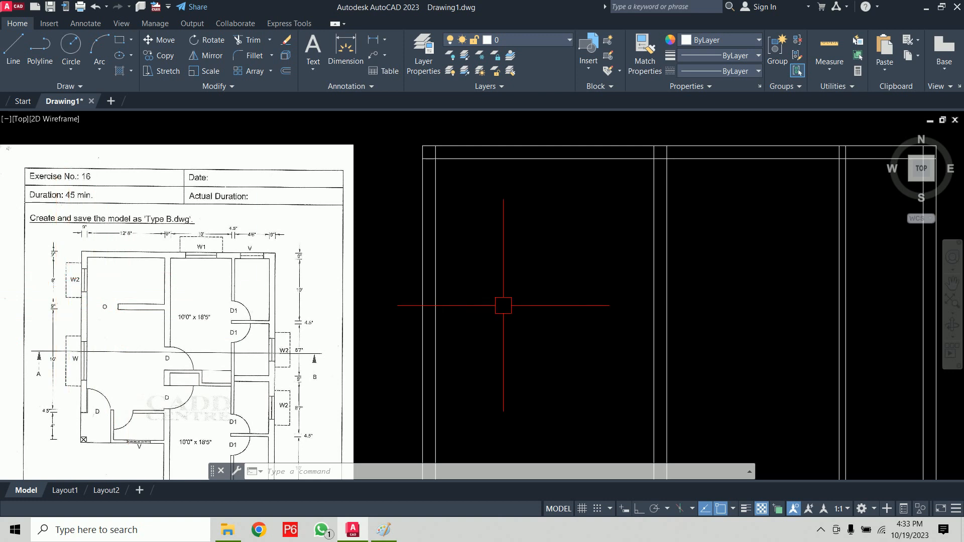
Offset the inner line of the upper exterior wall 8' downward to set the upper-left room's depth
{"action": "type", "text": "o"}
{"action": "key", "text": "Return"}
{"action": "type", "text": "8"}
{"action": "key", "text": "Return"}
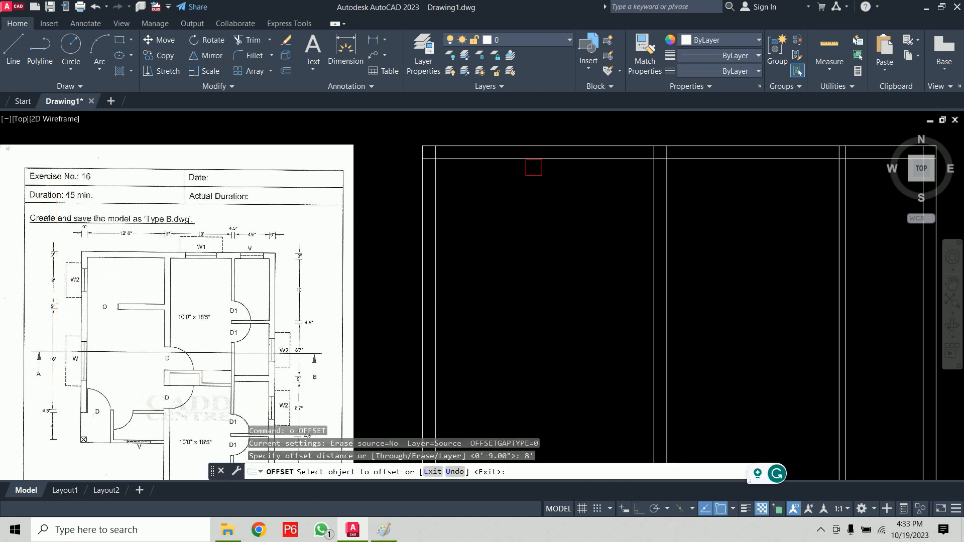
{"action": "left_click", "coordinate": [535, 158]}
{"action": "left_click", "coordinate": [544, 275]}
{"action": "key", "text": "Return"}
Offset the horizontal line below the upper-left room 9" downward to form the cross wall's thickness
{"action": "key", "text": "Return"}
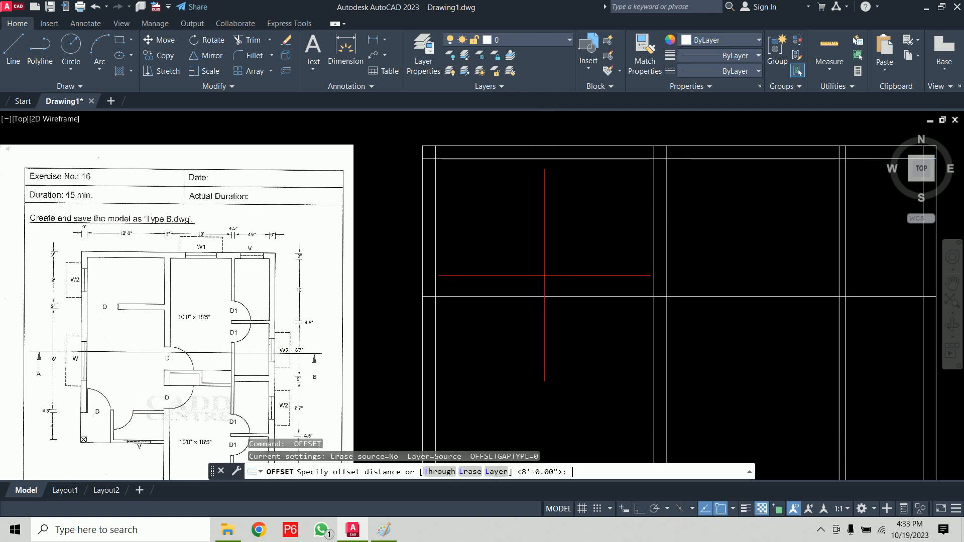
{"action": "type", "text": "9"}
{"action": "key", "text": "Return"}
{"action": "left_click", "coordinate": [540, 296]}
{"action": "left_click", "coordinate": [547, 363]}
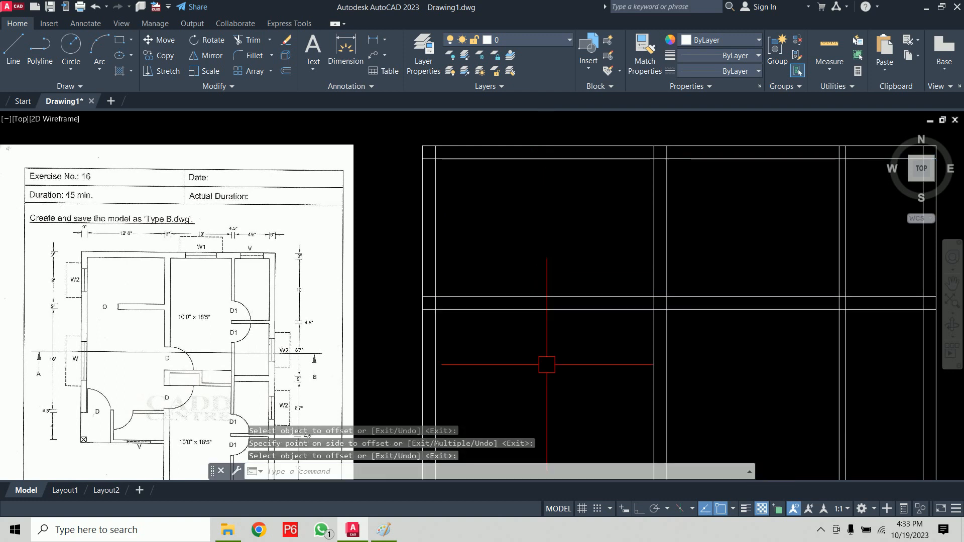
Trim the two cross-wall lines where they run through the middle room
{"action": "type", "text": "tr"}
{"action": "key", "text": "Return"}
{"action": "left_click_drag", "start_coordinate": [752, 358], "coordinate": [740, 251]}
{"action": "key", "text": "Return"}
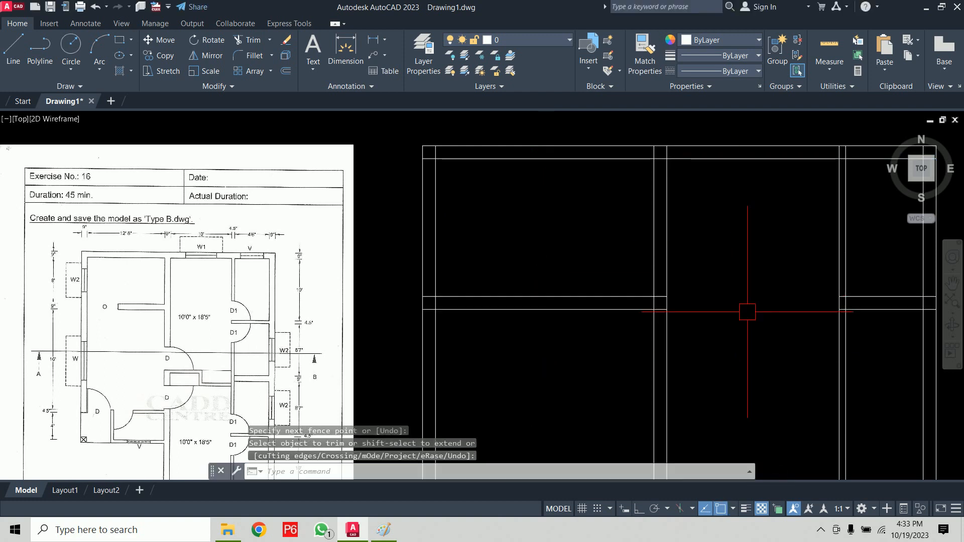
Delete the two leftover cross-wall line pieces in the right-hand room
{"action": "scroll", "coordinate": [746, 312], "scroll_direction": "down", "scroll_amount": 2}
{"action": "middle_click_drag", "start_coordinate": [745, 313], "coordinate": [678, 271]}
{"action": "left_click", "coordinate": [689, 237]}
{"action": "left_click", "coordinate": [866, 271]}
{"action": "key", "text": "Delete"}
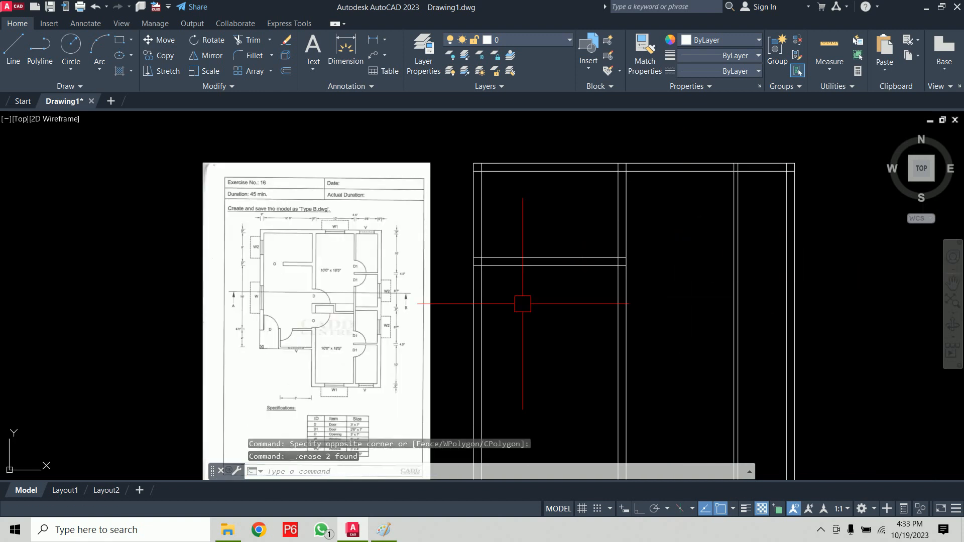
Offset the inner line of the upper exterior wall 18'5" downward to set the middle room's depth
{"action": "scroll", "coordinate": [334, 271], "scroll_direction": "up", "scroll_amount": 4}
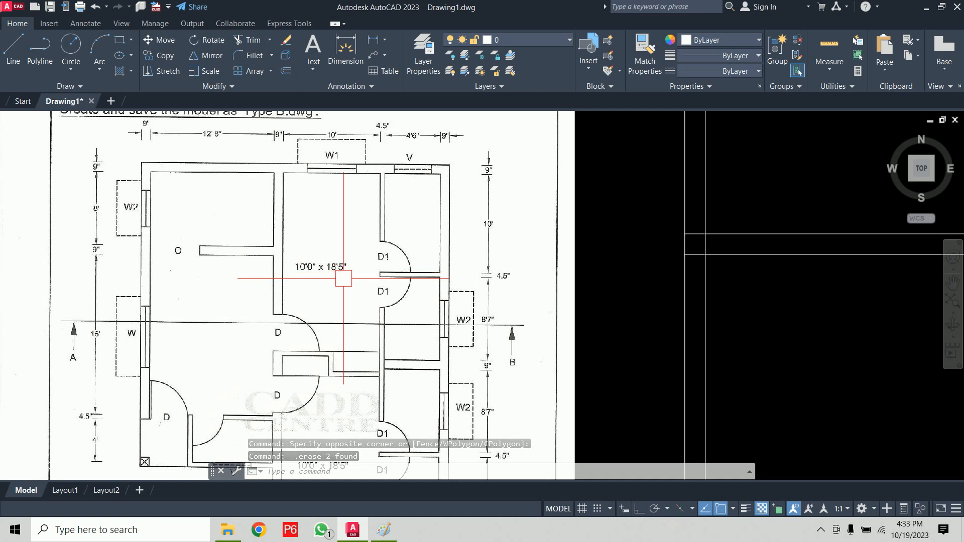
{"action": "scroll", "coordinate": [337, 277], "scroll_direction": "down", "scroll_amount": 4}
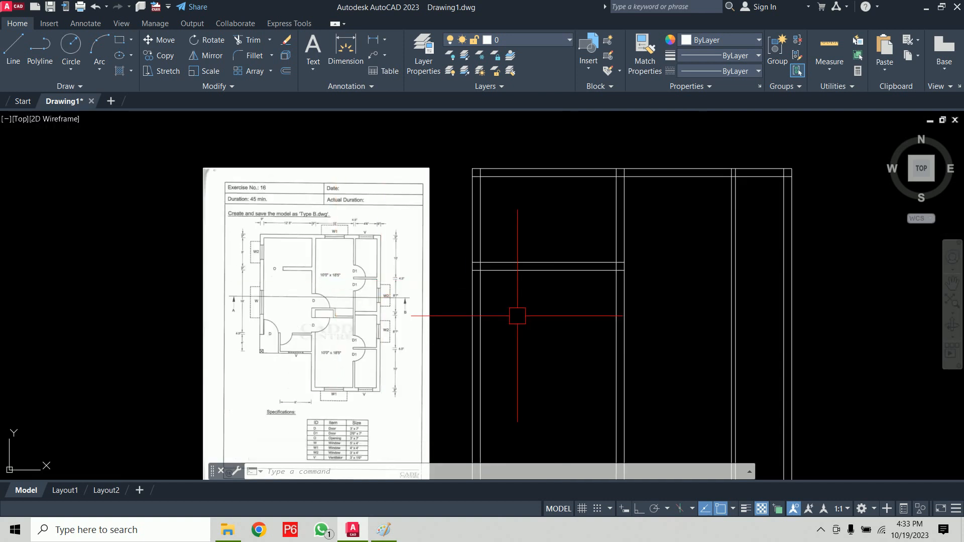
{"action": "middle_click_drag", "start_coordinate": [516, 316], "coordinate": [449, 333]}
{"action": "type", "text": "o"}
{"action": "key", "text": "Return"}
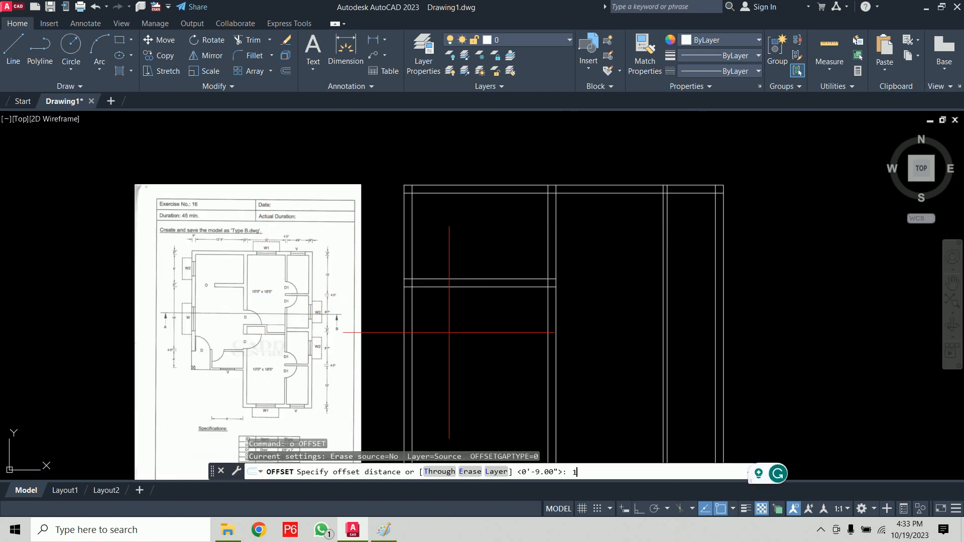
{"action": "type", "text": "18'5"}
{"action": "key", "text": "Return"}
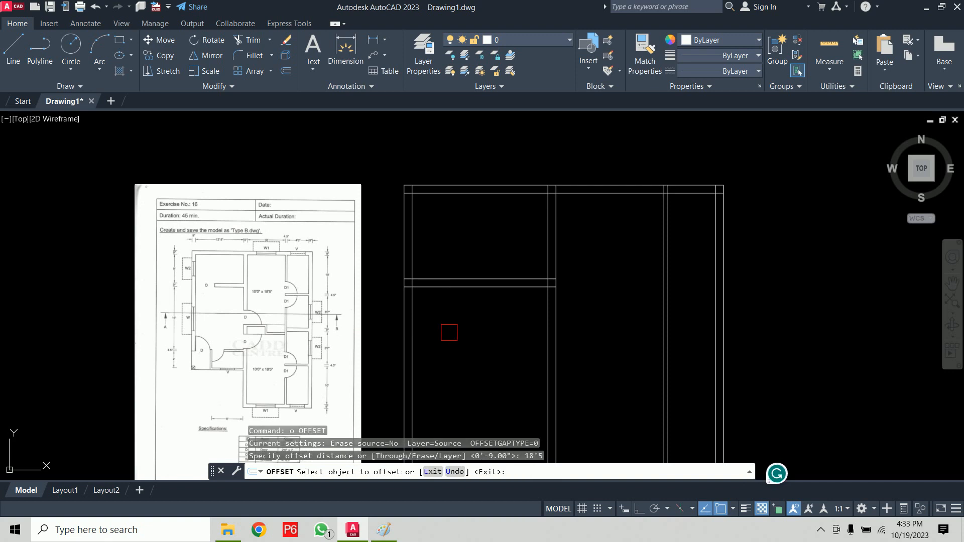
{"action": "left_click", "coordinate": [631, 194]}
{"action": "left_click", "coordinate": [613, 309]}
{"action": "key", "text": "Return"}
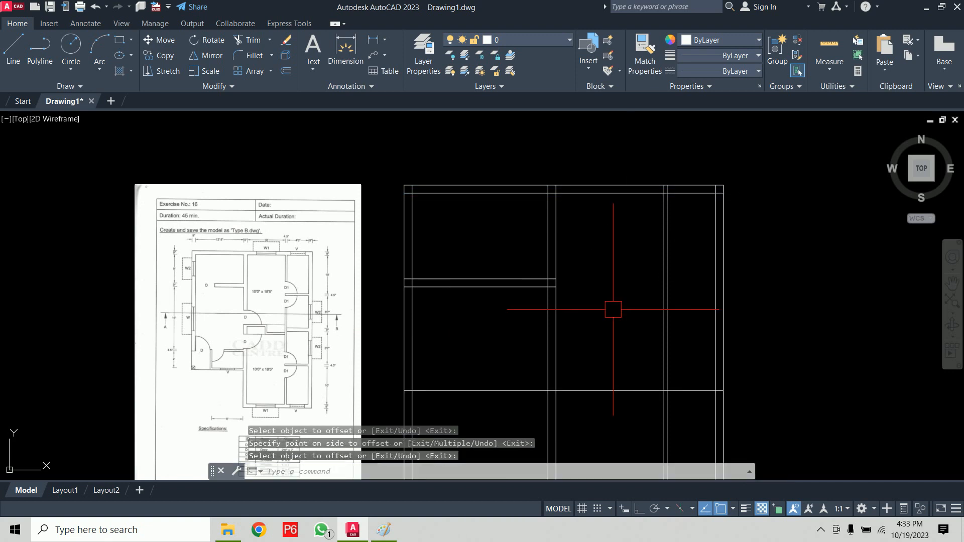
Trim the middle room's lower wall line where it runs through the left and right rooms
{"action": "type", "text": "tr"}
{"action": "key", "text": "Return"}
{"action": "left_click", "coordinate": [497, 366]}
{"action": "left_click", "coordinate": [503, 417]}
{"action": "key", "text": "Return"}
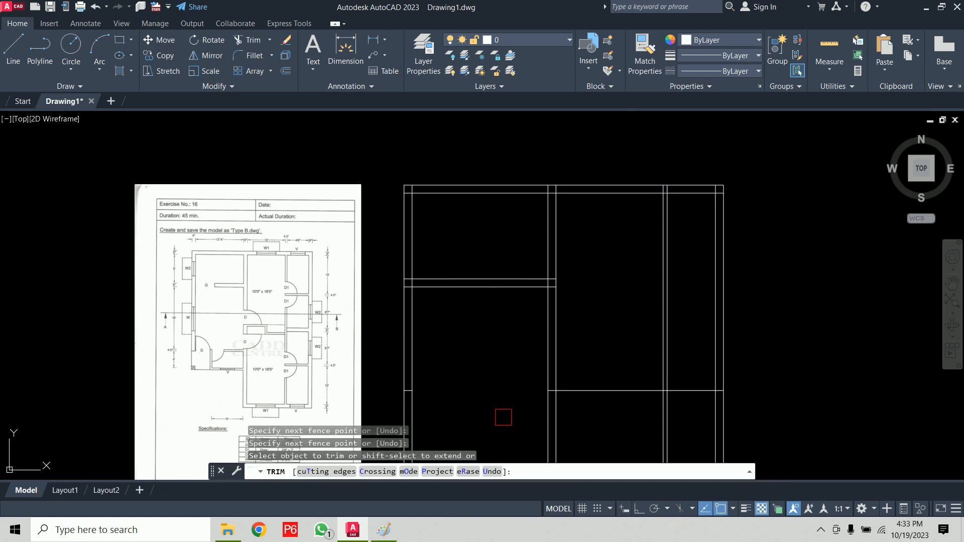
{"action": "left_click", "coordinate": [699, 356]}
{"action": "left_click", "coordinate": [689, 424]}
{"action": "key", "text": "Return"}
Delete the short leftover pieces of that line inside the left and right exterior walls
{"action": "left_click", "coordinate": [383, 376]}
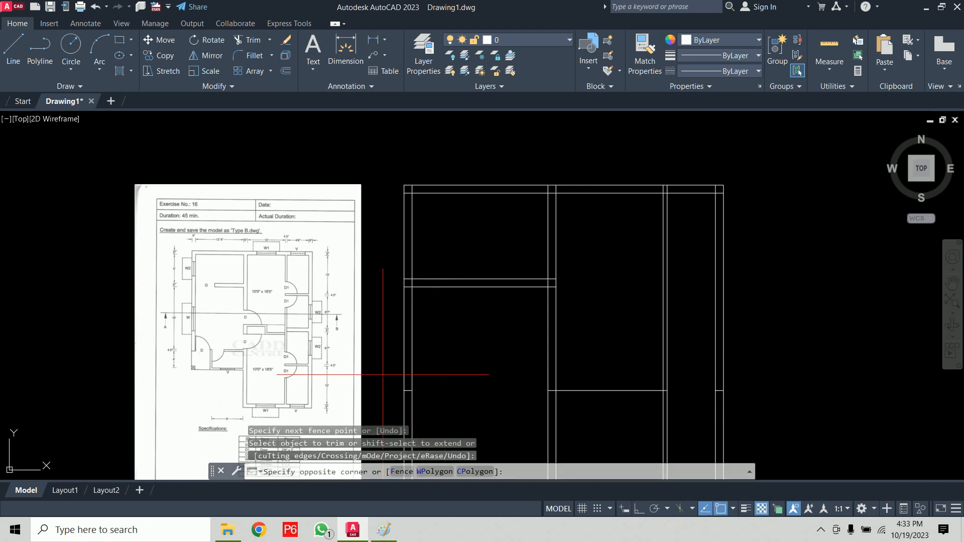
{"action": "left_click", "coordinate": [425, 397]}
{"action": "left_click", "coordinate": [679, 368]}
{"action": "left_click", "coordinate": [758, 416]}
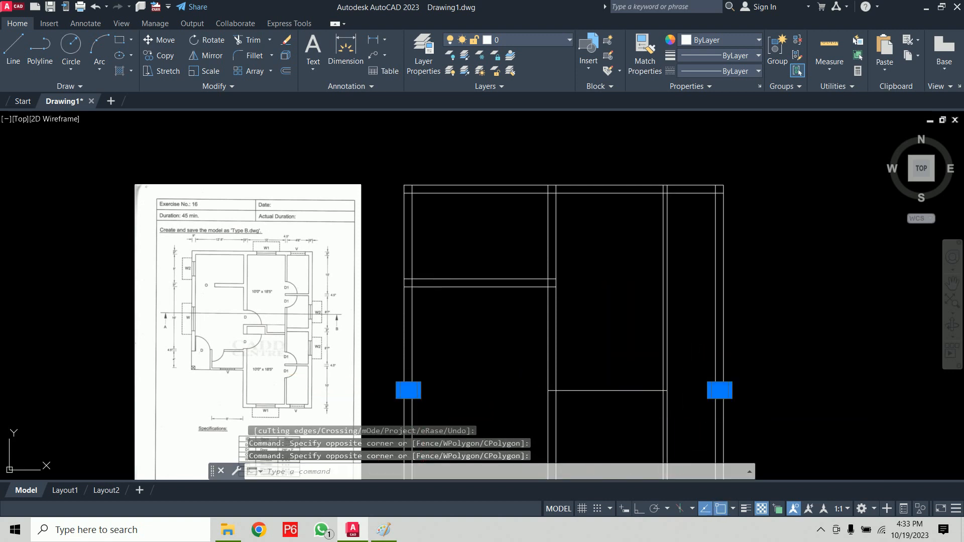
{"action": "key", "text": "Delete"}
Offset the line below the middle room 4.5" downward to form the wall's thickness
{"action": "key", "text": "Return"}
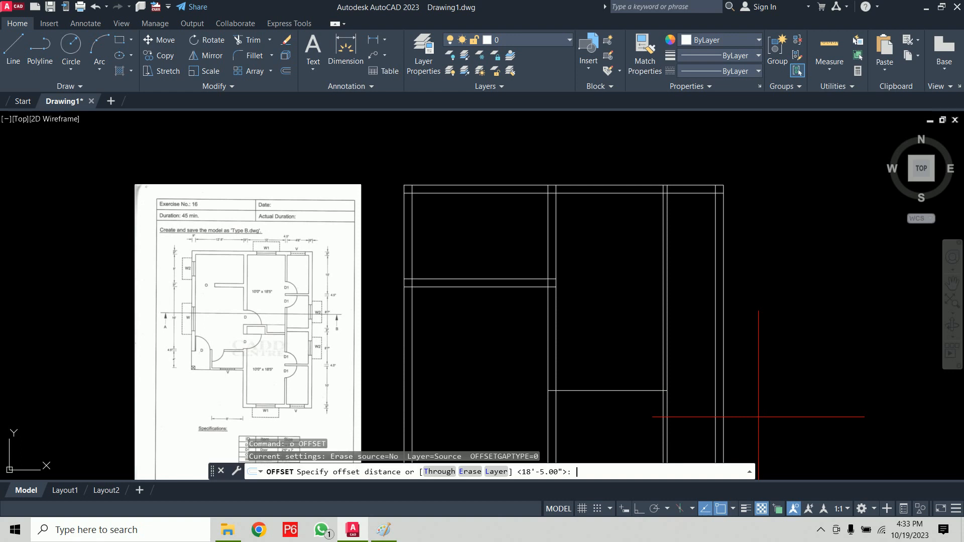
{"action": "type", "text": "4.5"}
{"action": "key", "text": "Return"}
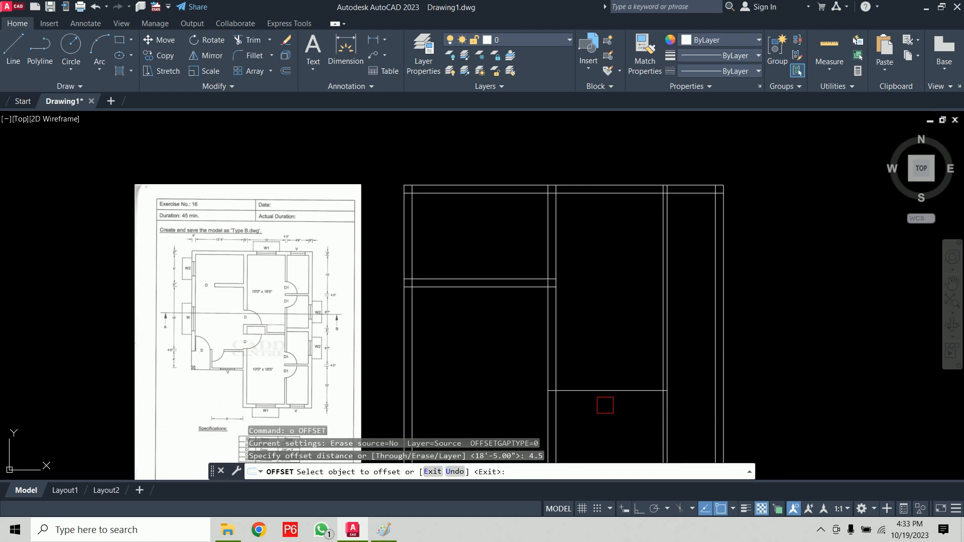
{"action": "left_click", "coordinate": [604, 391]}
{"action": "left_click", "coordinate": [603, 419]}
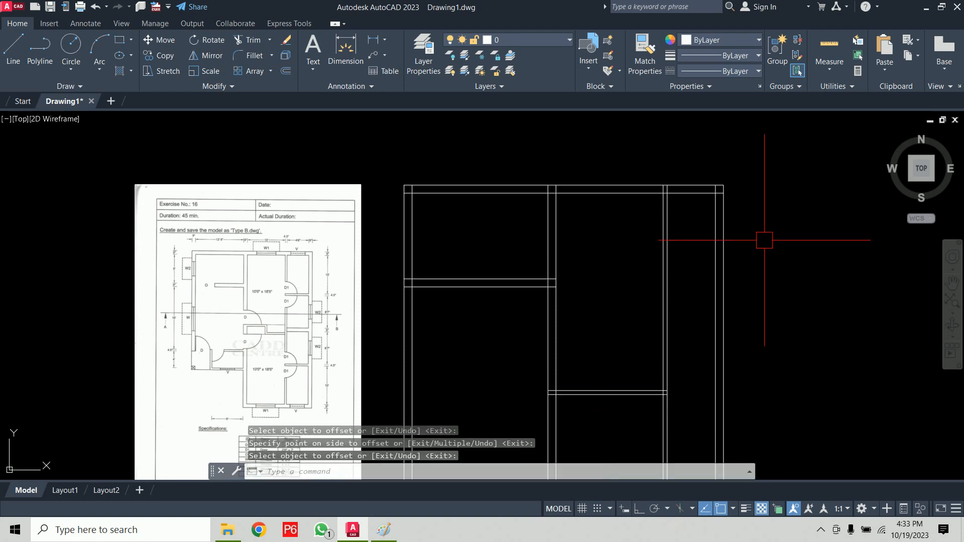
Offset the inner line of the upper exterior wall 10' downward to set the upper-right room's depth
{"action": "scroll", "coordinate": [318, 282], "scroll_direction": "up", "scroll_amount": 2}
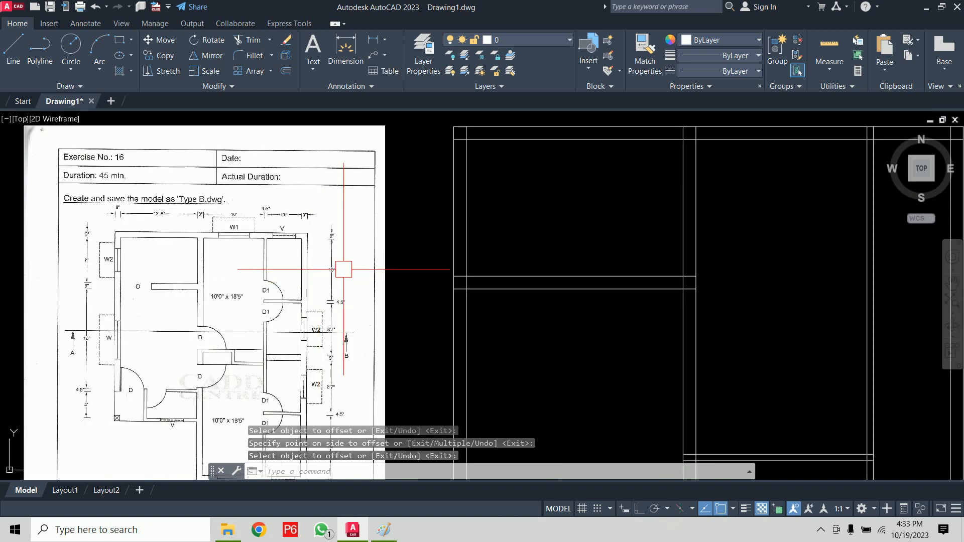
{"action": "middle_click_drag", "start_coordinate": [608, 299], "coordinate": [571, 284]}
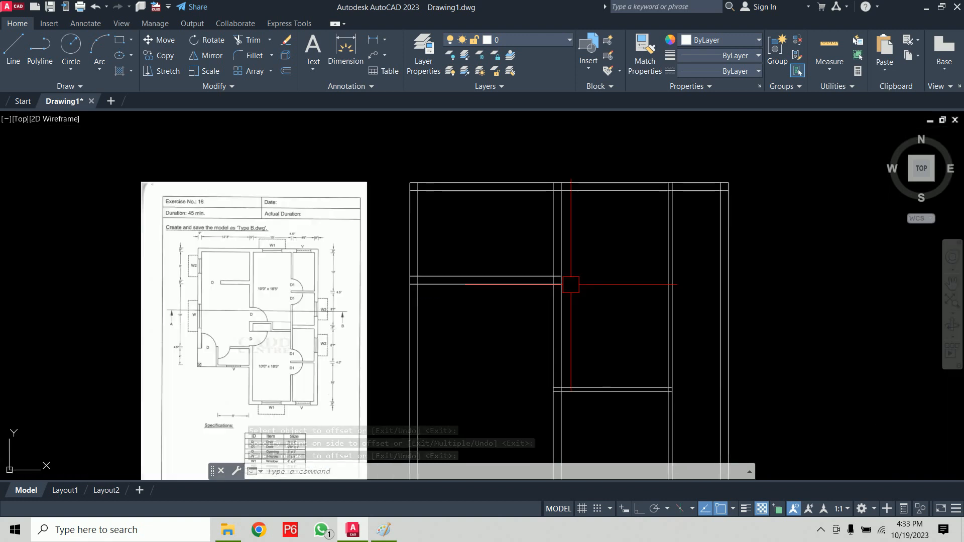
{"action": "type", "text": "o"}
{"action": "key", "text": "Return"}
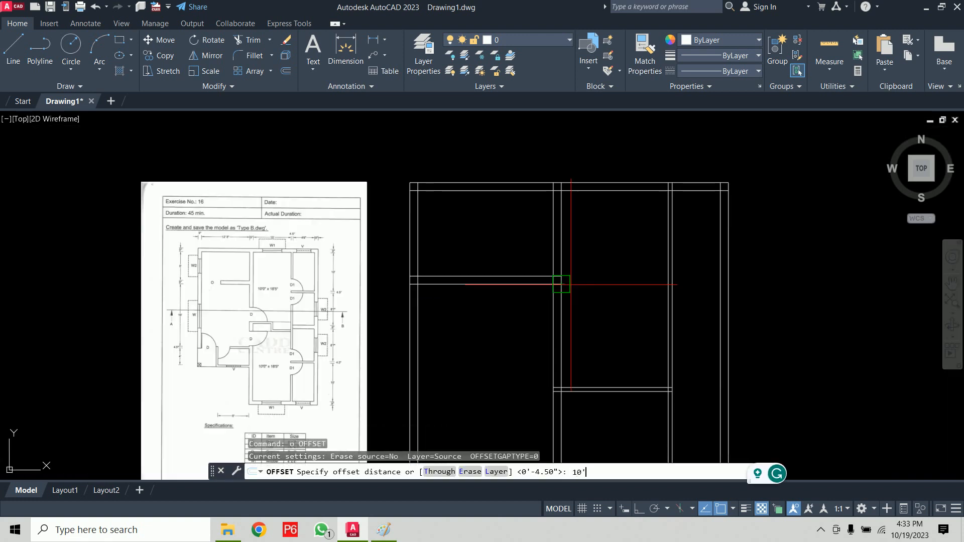
{"action": "type", "text": "10'"}
{"action": "key", "text": "Return"}
{"action": "left_click", "coordinate": [688, 191]}
{"action": "left_click", "coordinate": [681, 327]}
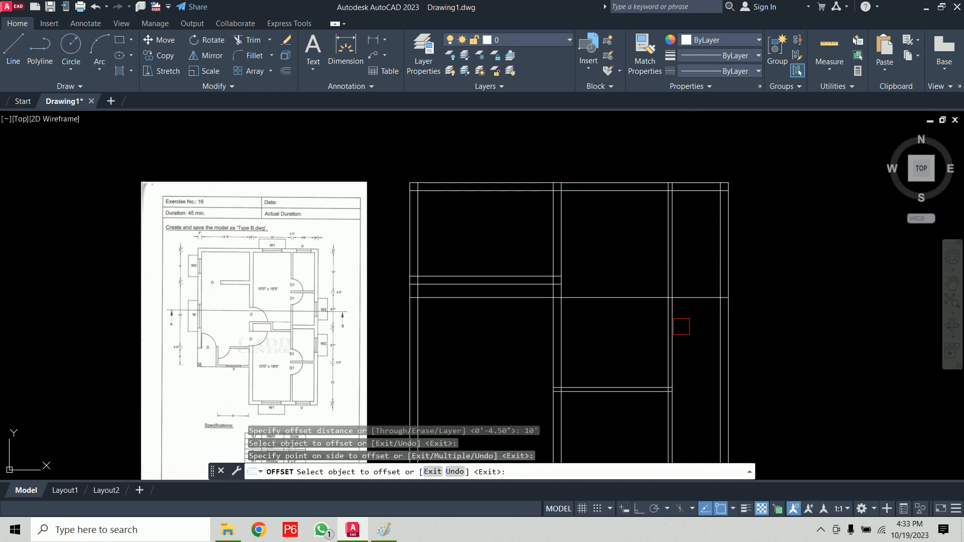
{"action": "key", "text": "Return"}
Offset the line below the upper-right room 4.5" downward to form the partition's thickness
{"action": "key", "text": "Return"}
{"action": "type", "text": "4."}
{"action": "key", "text": "Return"}
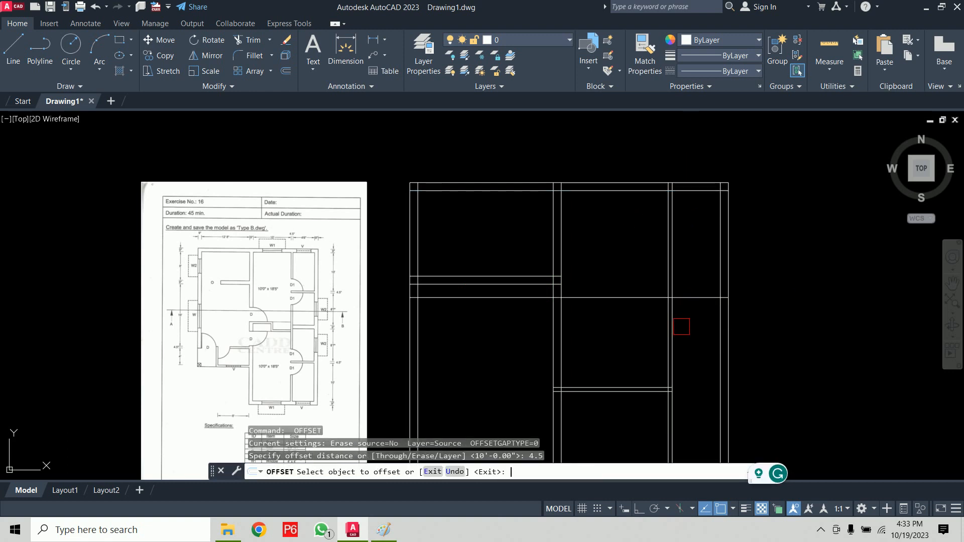
{"action": "left_click", "coordinate": [680, 297]}
{"action": "left_click", "coordinate": [639, 339]}
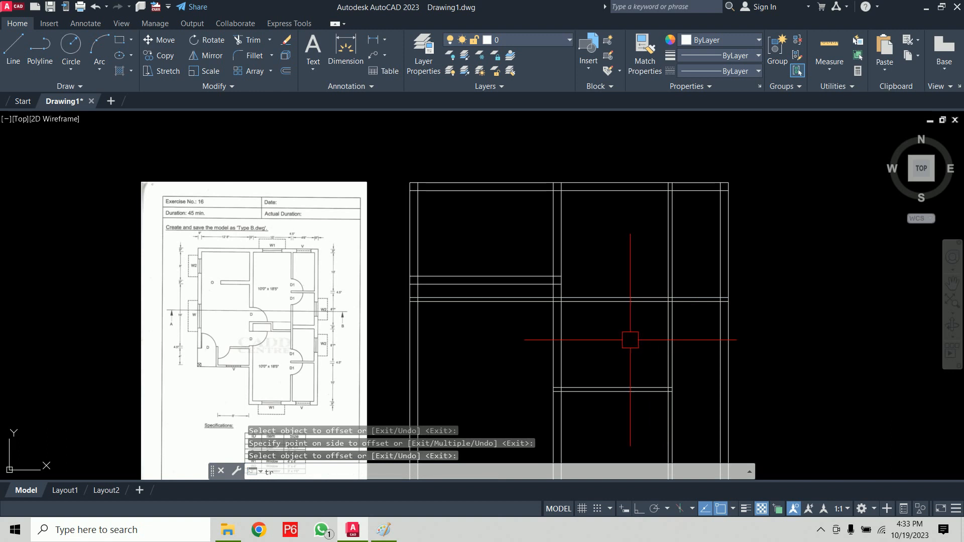
Trim the two new partition lines across the middle room and delete their leftover pieces in the left room
{"action": "key", "text": "Return"}
{"action": "left_click", "coordinate": [626, 342]}
{"action": "left_click", "coordinate": [616, 271]}
{"action": "key", "text": "Return"}
{"action": "left_click", "coordinate": [510, 342]}
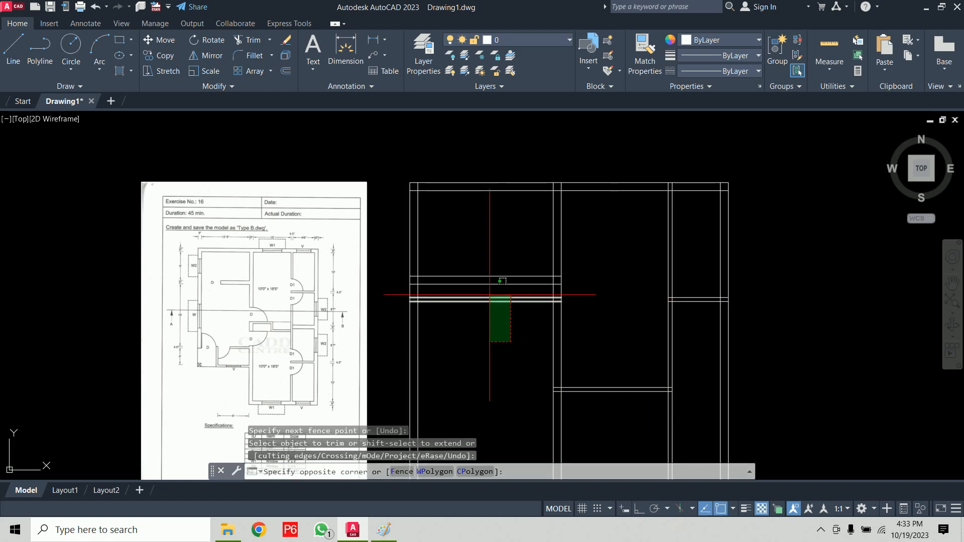
{"action": "left_click", "coordinate": [489, 295]}
{"action": "key", "text": "Delete"}
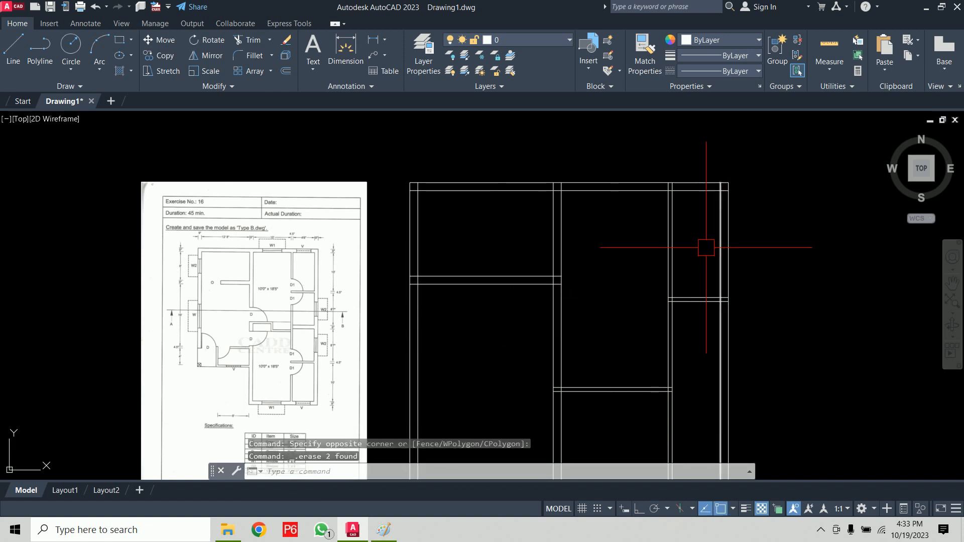
Offset the lower line of the upper-right room's partition 8'7" downward to set the next right-hand room's depth
{"action": "scroll", "coordinate": [334, 315], "scroll_direction": "up", "scroll_amount": 2}
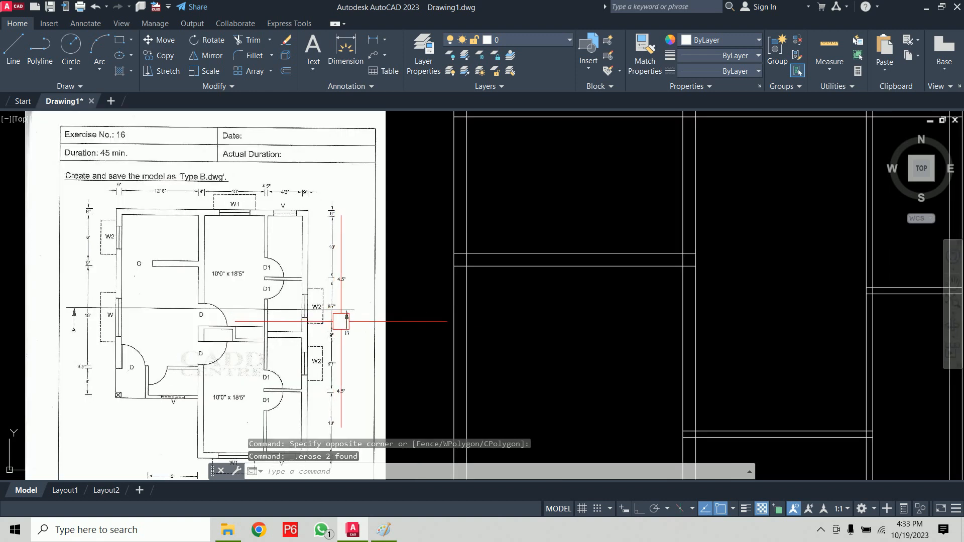
{"action": "scroll", "coordinate": [341, 317], "scroll_direction": "up", "scroll_amount": 3}
{"action": "scroll", "coordinate": [340, 315], "scroll_direction": "down", "scroll_amount": 1}
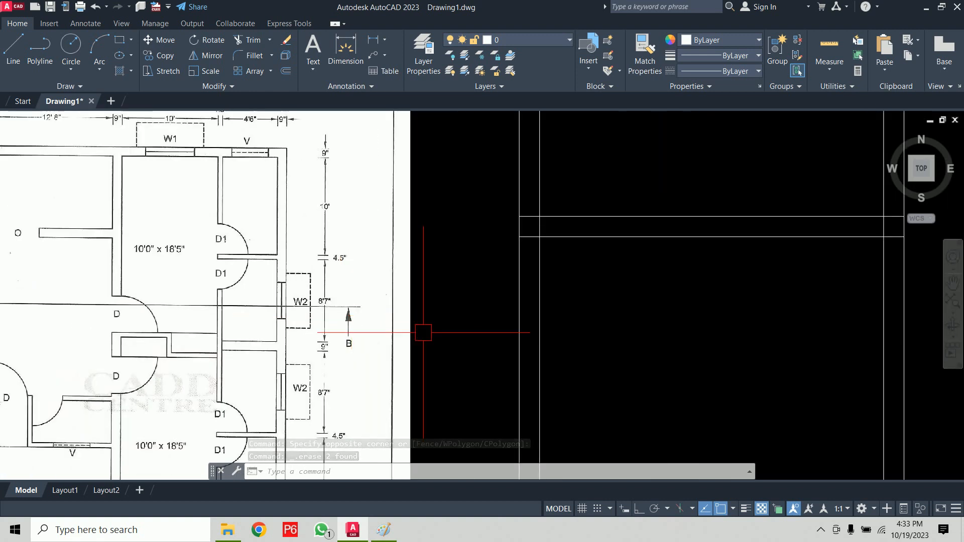
{"action": "middle_click_drag", "start_coordinate": [624, 346], "coordinate": [231, 312]}
{"action": "scroll", "coordinate": [460, 325], "scroll_direction": "down", "scroll_amount": 2}
{"action": "middle_click_drag", "start_coordinate": [505, 328], "coordinate": [461, 299]}
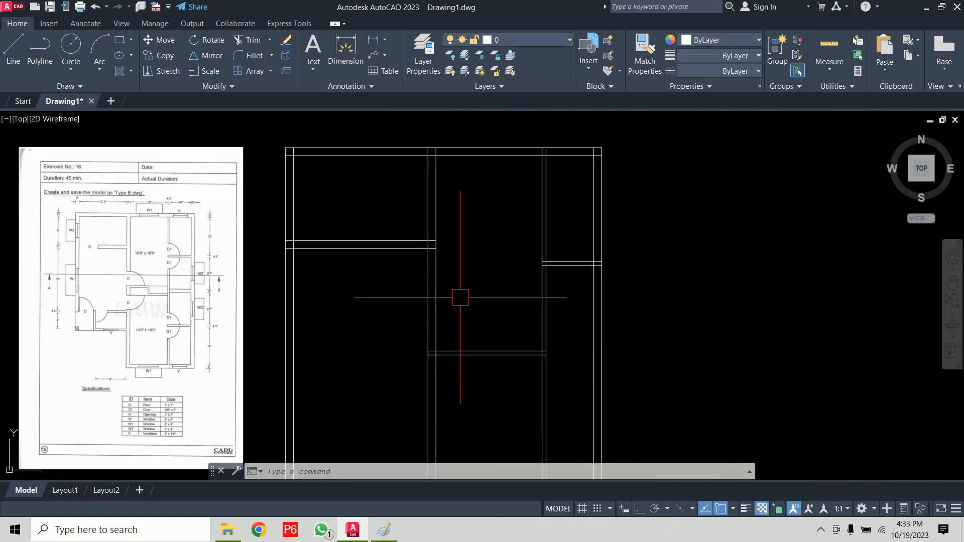
{"action": "type", "text": "o"}
{"action": "key", "text": "Return"}
{"action": "type", "text": "8"}
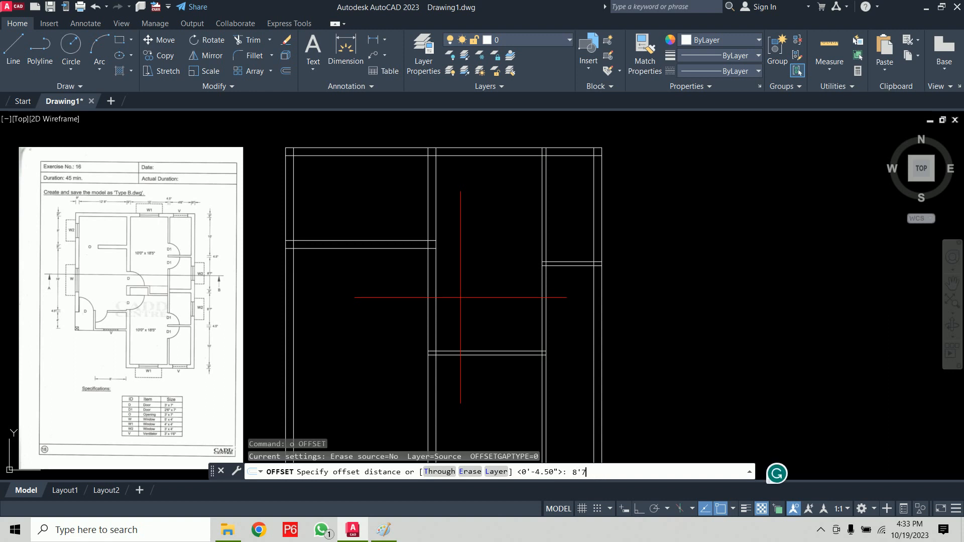
{"action": "type", "text": "'7"}
{"action": "key", "text": "Return"}
{"action": "left_click", "coordinate": [578, 266]}
{"action": "left_click", "coordinate": [563, 332]}
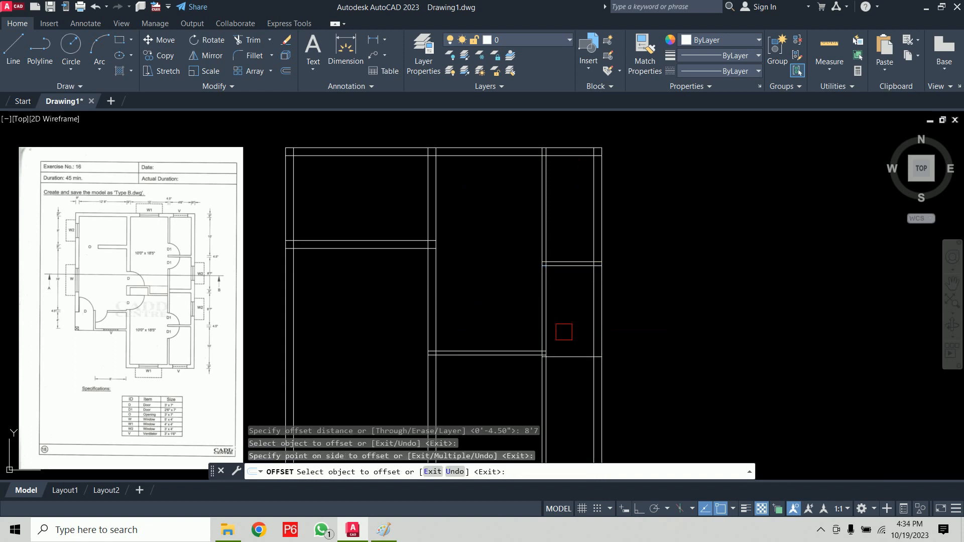
{"action": "key", "text": "Return"}
Offset the line below the second right-hand room 9" downward to form the cross wall's thickness
{"action": "key", "text": "Return"}
{"action": "type", "text": "9"}
{"action": "key", "text": "Return"}
{"action": "left_click", "coordinate": [571, 357]}
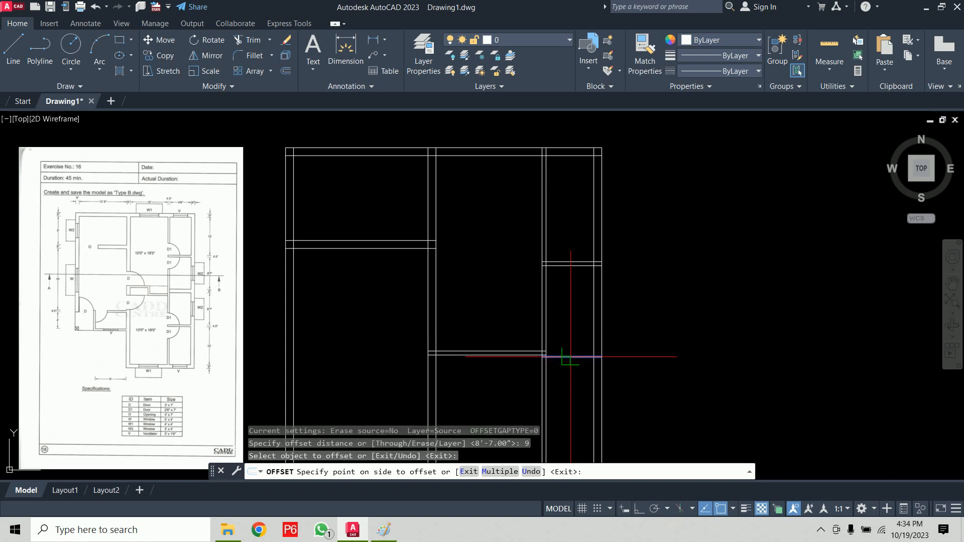
{"action": "left_click", "coordinate": [571, 384]}
{"action": "key", "text": "Return"}
Offset the lower line of the right-hand 9" cross wall 8'7" downward to set the third room's depth
{"action": "scroll", "coordinate": [134, 297], "scroll_direction": "up", "scroll_amount": 6}
{"action": "middle_click_drag", "start_coordinate": [327, 322], "coordinate": [313, 319]}
{"action": "scroll", "coordinate": [344, 267], "scroll_direction": "down", "scroll_amount": 6}
{"action": "scroll", "coordinate": [580, 332], "scroll_direction": "up", "scroll_amount": 2}
{"action": "middle_click_drag", "start_coordinate": [580, 331], "coordinate": [520, 308]}
{"action": "scroll", "coordinate": [522, 270], "scroll_direction": "up", "scroll_amount": 2}
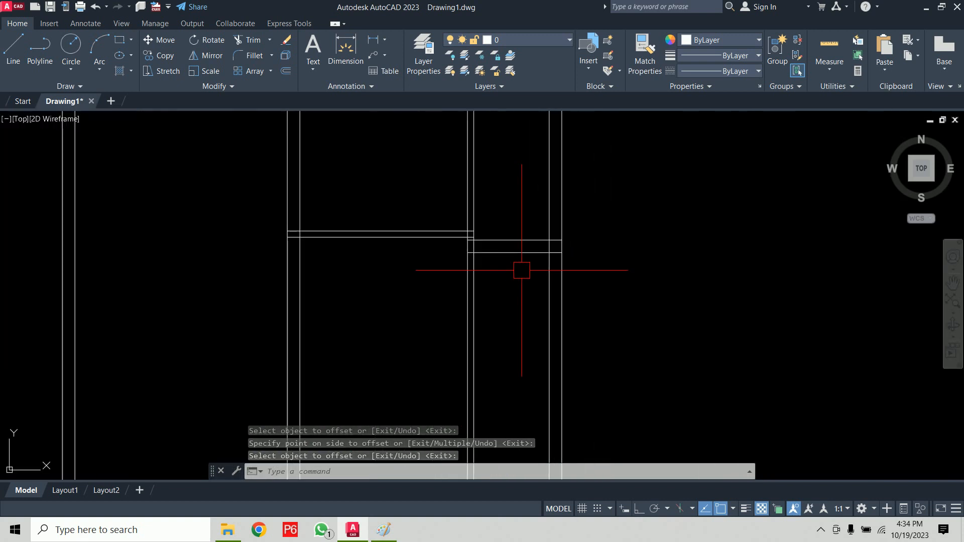
{"action": "type", "text": "o"}
{"action": "key", "text": "Return"}
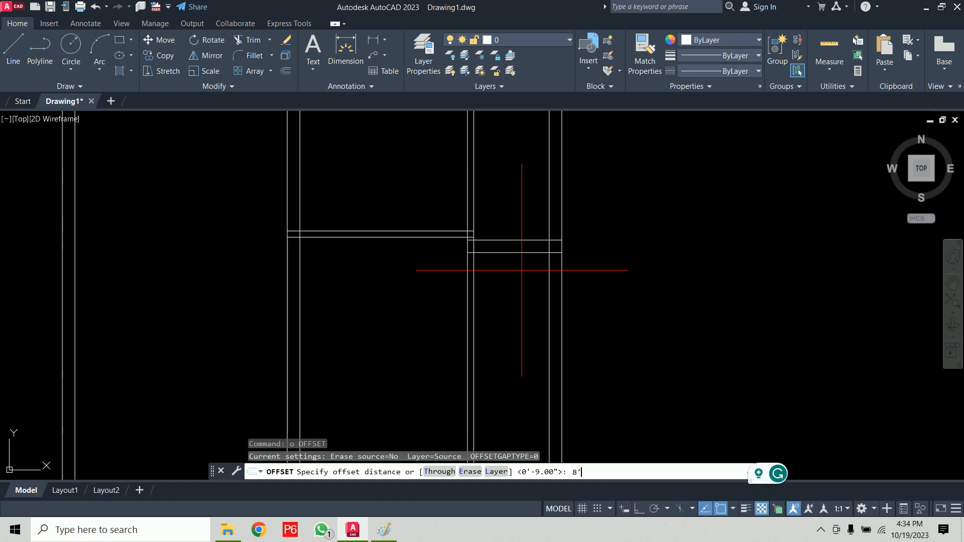
{"action": "type", "text": "8'7"}
{"action": "key", "text": "Return"}
{"action": "left_click", "coordinate": [519, 252]}
{"action": "left_click", "coordinate": [507, 325]}
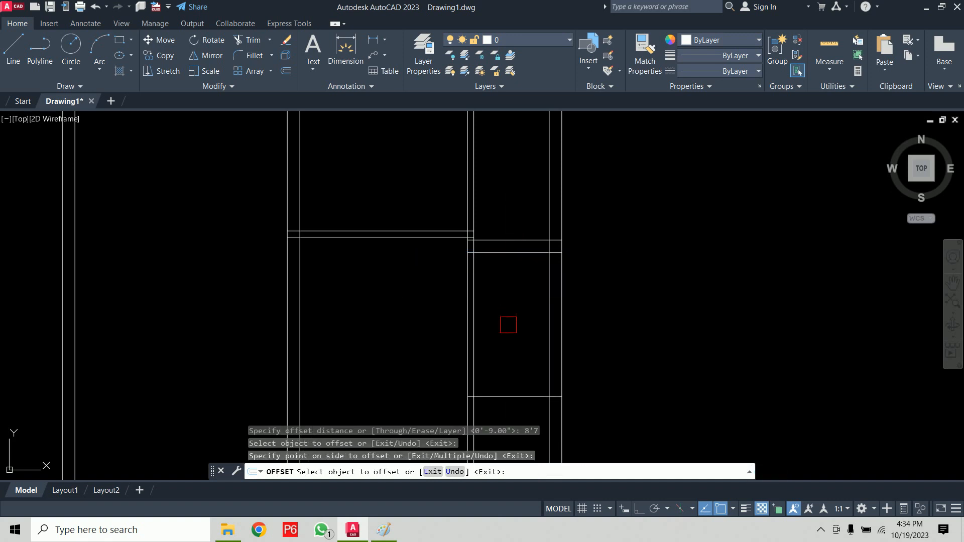
{"action": "scroll", "coordinate": [507, 325], "scroll_direction": "down", "scroll_amount": 2}
{"action": "middle_click_drag", "start_coordinate": [514, 330], "coordinate": [515, 243]}
{"action": "scroll", "coordinate": [514, 243], "scroll_direction": "up", "scroll_amount": 4}
{"action": "key", "text": "Return"}
Offset the line below the third right-hand room 4.5" downward to form the partition's thickness
{"action": "key", "text": "Return"}
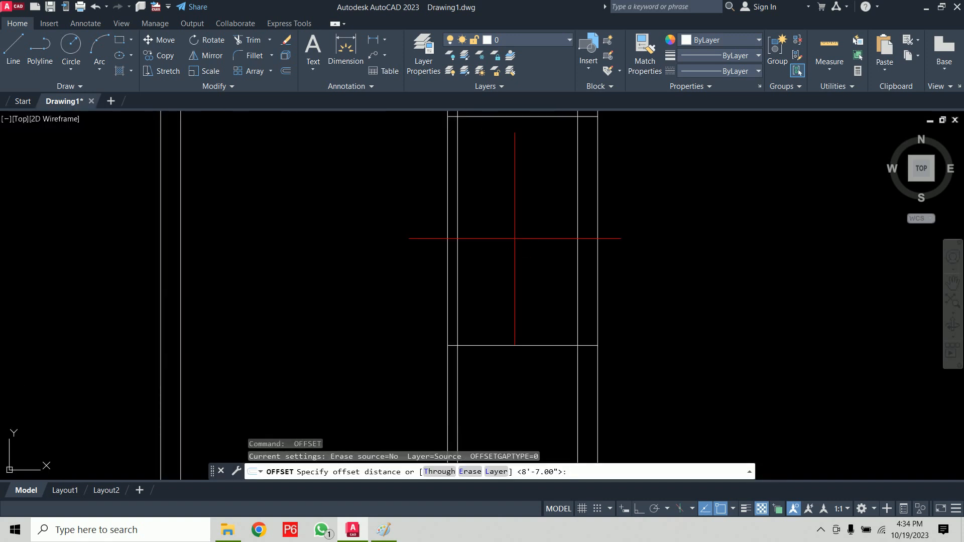
{"action": "type", "text": "4.5"}
{"action": "key", "text": "Return"}
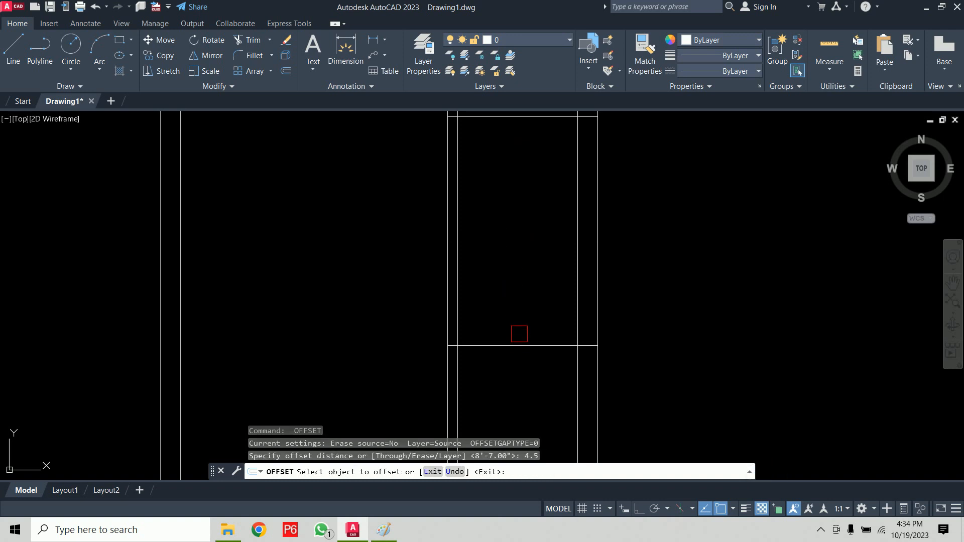
{"action": "left_click", "coordinate": [519, 344]}
{"action": "left_click", "coordinate": [549, 329]}
{"action": "key", "text": "Return"}
Offset the lower line of the third right-hand room's partition 10' downward to set the bottom-right room's depth
{"action": "scroll", "coordinate": [409, 316], "scroll_direction": "down", "scroll_amount": 3}
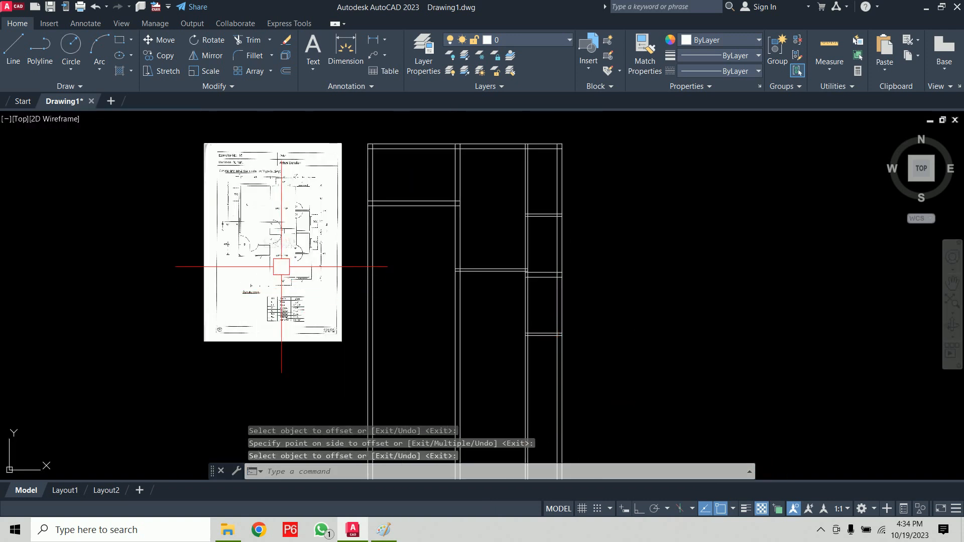
{"action": "scroll", "coordinate": [281, 267], "scroll_direction": "up", "scroll_amount": 5}
{"action": "scroll", "coordinate": [320, 350], "scroll_direction": "down", "scroll_amount": 5}
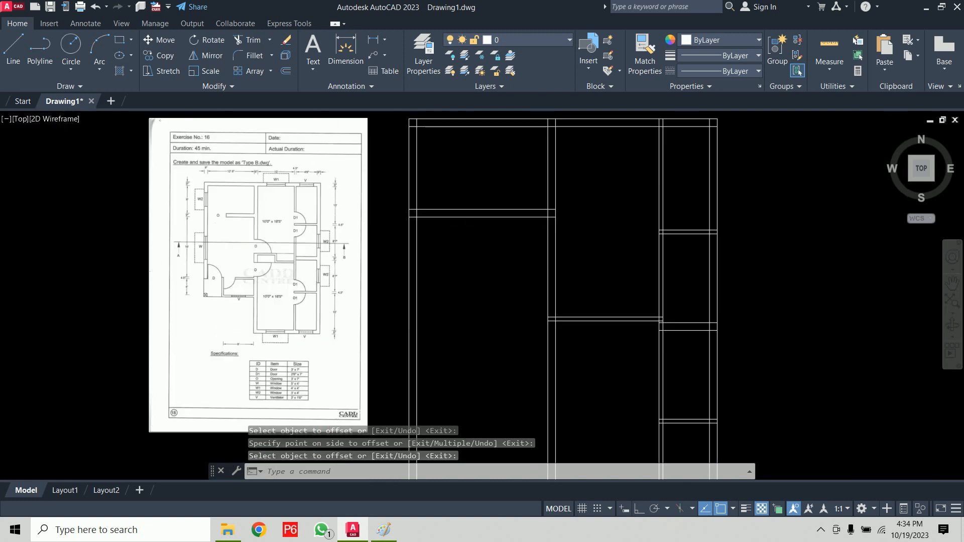
{"action": "type", "text": "o"}
{"action": "key", "text": "Return"}
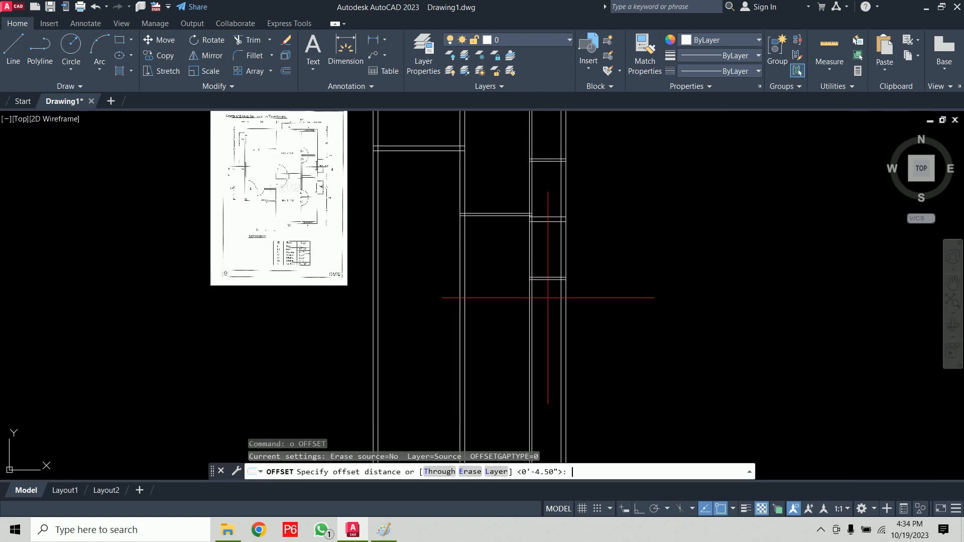
{"action": "type", "text": "10'"}
{"action": "key", "text": "Return"}
{"action": "scroll", "coordinate": [552, 266], "scroll_direction": "up", "scroll_amount": 3}
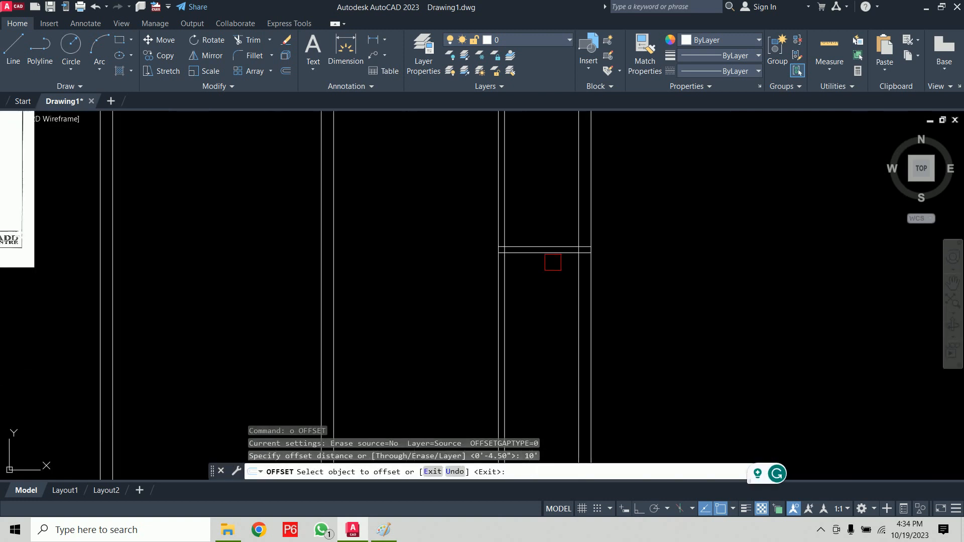
{"action": "left_click", "coordinate": [552, 253]}
{"action": "left_click", "coordinate": [550, 342]}
Offset the line below the bottom-right room 9" downward to form the bottom outer wall's thickness
{"action": "middle_click_drag", "start_coordinate": [550, 342], "coordinate": [669, 263]}
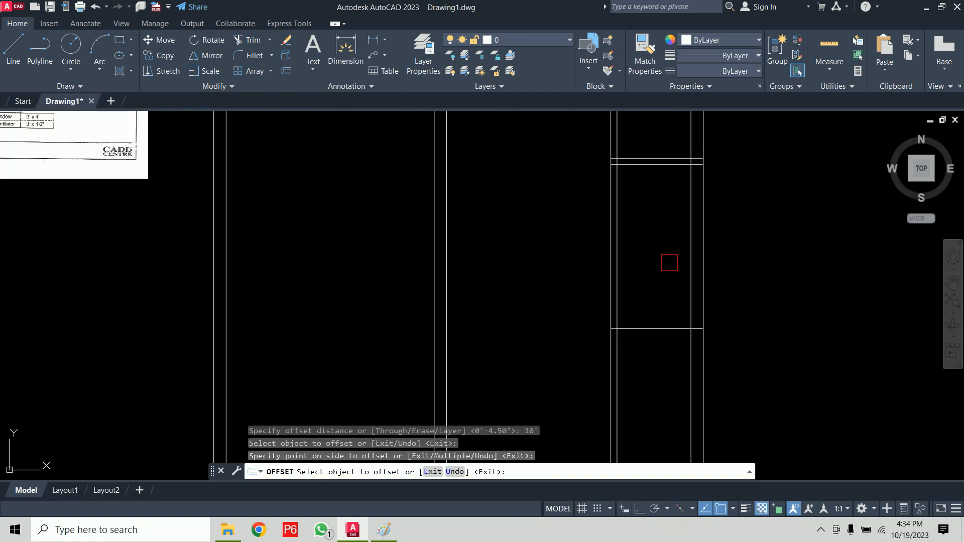
{"action": "key", "text": "Return"}
{"action": "key", "text": "Return"}
{"action": "key", "text": "Return"}
{"action": "left_click", "coordinate": [659, 328]}
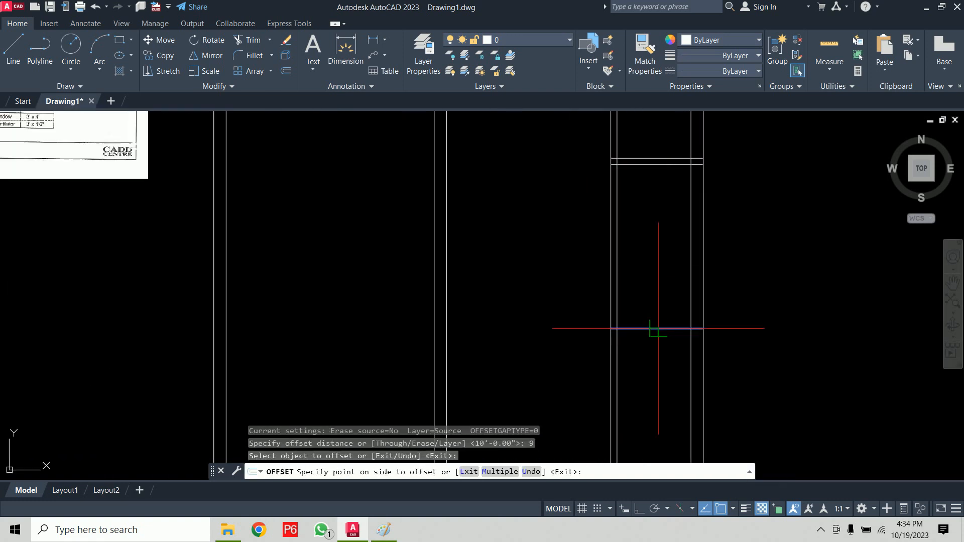
{"action": "left_click", "coordinate": [658, 371]}
{"action": "scroll", "coordinate": [659, 378], "scroll_direction": "down", "scroll_amount": 4}
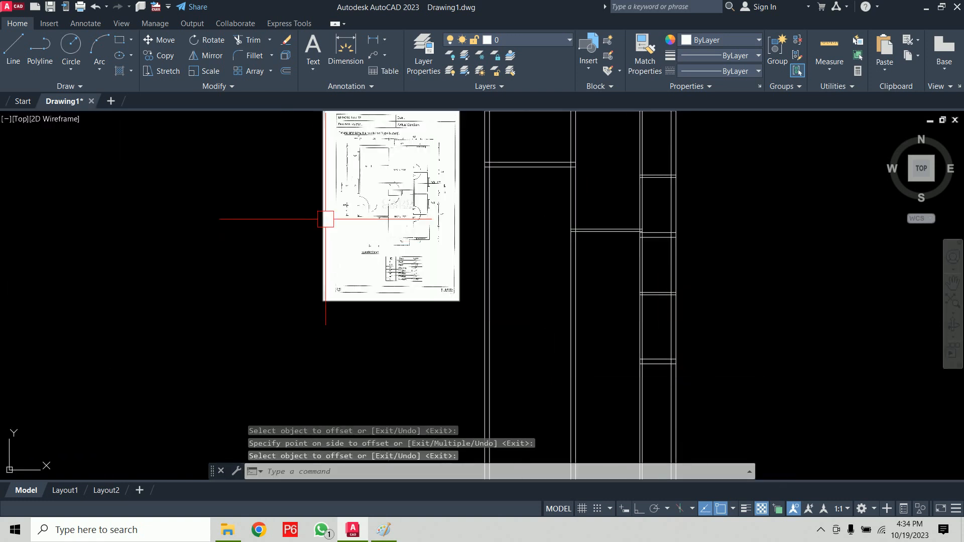
Extend both bottom outer wall lines leftward across the middle and left bays to the left outer wall
{"action": "scroll", "coordinate": [326, 219], "scroll_direction": "up", "scroll_amount": 4}
{"action": "scroll", "coordinate": [567, 298], "scroll_direction": "down", "scroll_amount": 4}
{"action": "middle_click_drag", "start_coordinate": [656, 356], "coordinate": [526, 261]}
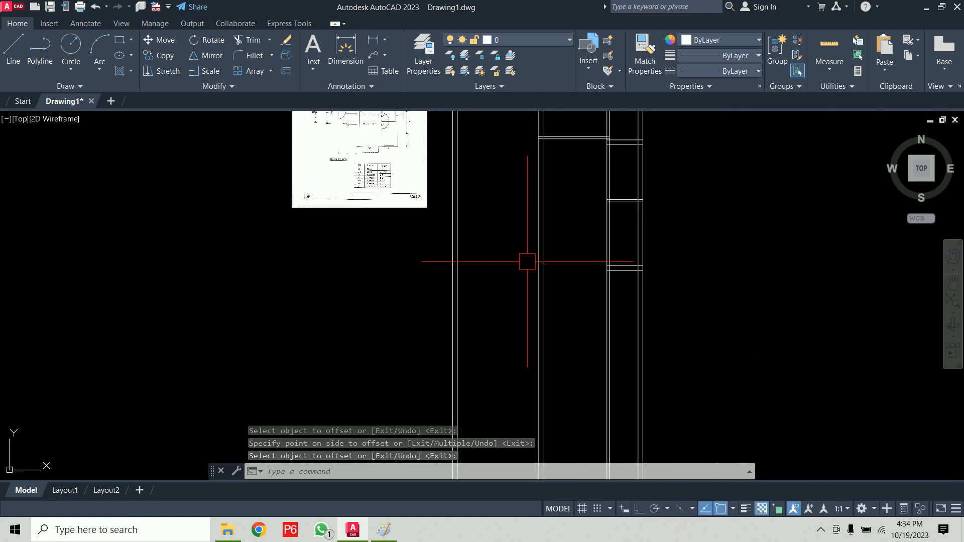
{"action": "scroll", "coordinate": [526, 261], "scroll_direction": "up", "scroll_amount": 2}
{"action": "type", "text": "ex"}
{"action": "key", "text": "Return"}
{"action": "key", "text": "Return"}
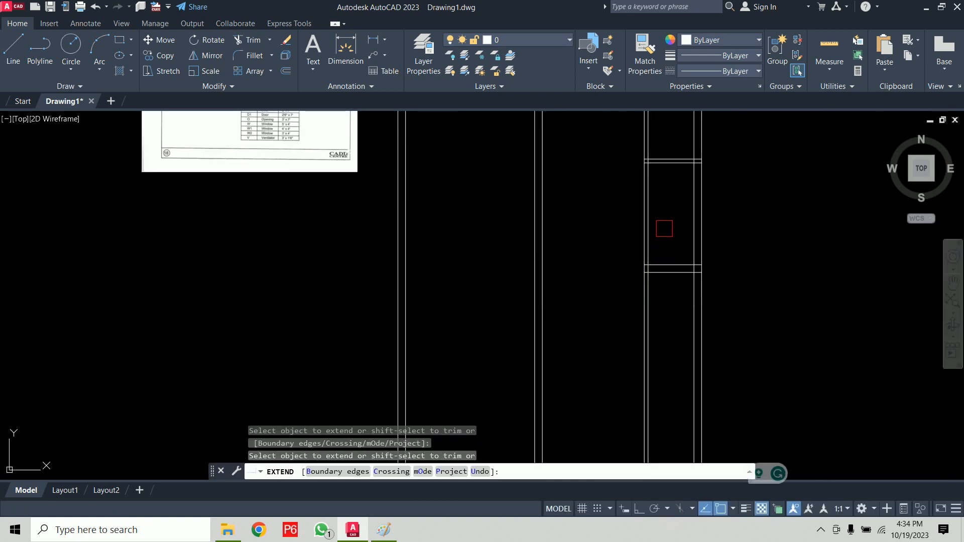
{"action": "left_click_drag", "start_coordinate": [665, 228], "coordinate": [669, 332]}
{"action": "mouse_move", "coordinate": [594, 227]}
{"action": "left_mouse_down"}
{"action": "mouse_move", "coordinate": [589, 361]}
{"action": "mouse_move", "coordinate": [571, 337]}
{"action": "left_mouse_up"}
{"action": "left_click_drag", "start_coordinate": [486, 232], "coordinate": [476, 329]}
Trim all vertical wall lines that run past the bottom outer wall
{"action": "mouse_move", "coordinate": [764, 351]}
{"action": "left_mouse_down", "text": "shift"}
{"action": "mouse_move", "coordinate": [294, 340]}
{"action": "mouse_move", "coordinate": [285, 351]}
{"action": "left_mouse_up", "text": "shift"}
{"action": "scroll", "coordinate": [691, 348], "scroll_direction": "down", "scroll_amount": 2}
{"action": "middle_click_drag", "start_coordinate": [721, 279], "coordinate": [711, 399]}
{"action": "key", "text": "Return"}
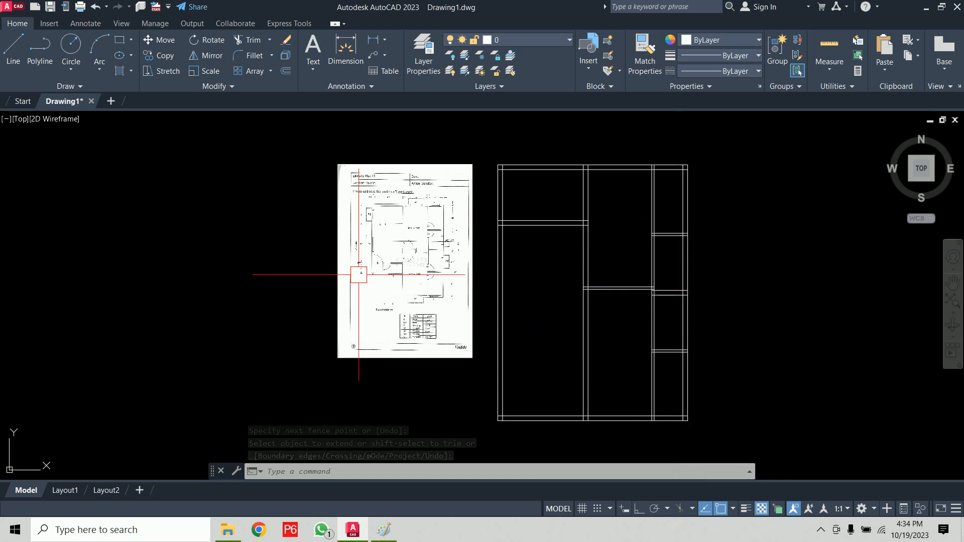
Offset the inner line of the bottom outer wall 18'5" upward to set the lower middle room's depth
{"action": "scroll", "coordinate": [359, 273], "scroll_direction": "up", "scroll_amount": 5}
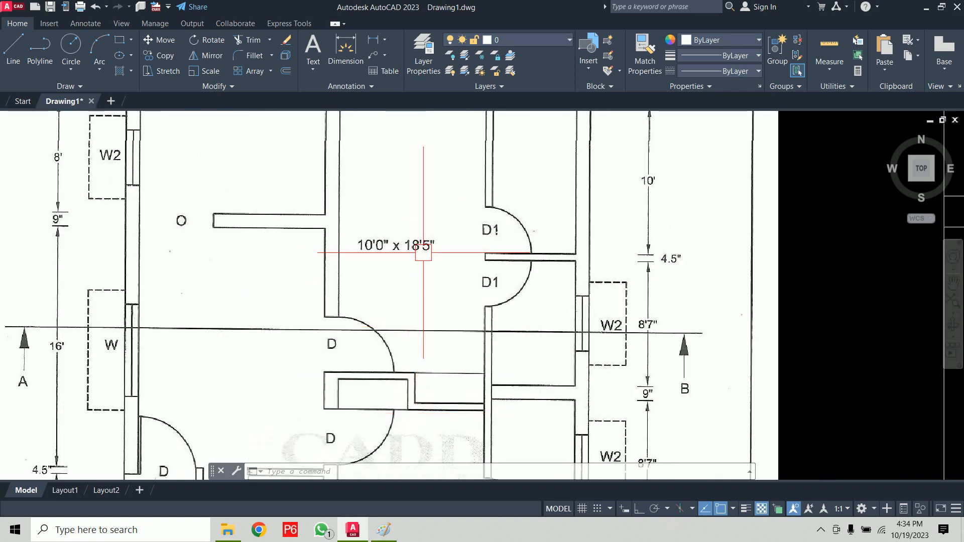
{"action": "middle_click_drag", "start_coordinate": [427, 371], "coordinate": [422, 159]}
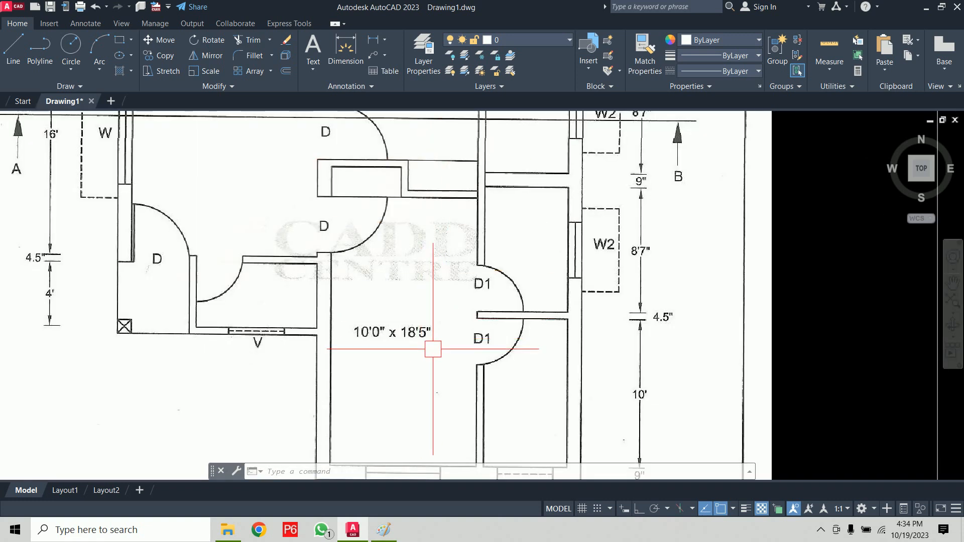
{"action": "scroll", "coordinate": [433, 349], "scroll_direction": "down", "scroll_amount": 8}
{"action": "scroll", "coordinate": [499, 284], "scroll_direction": "up", "scroll_amount": 2}
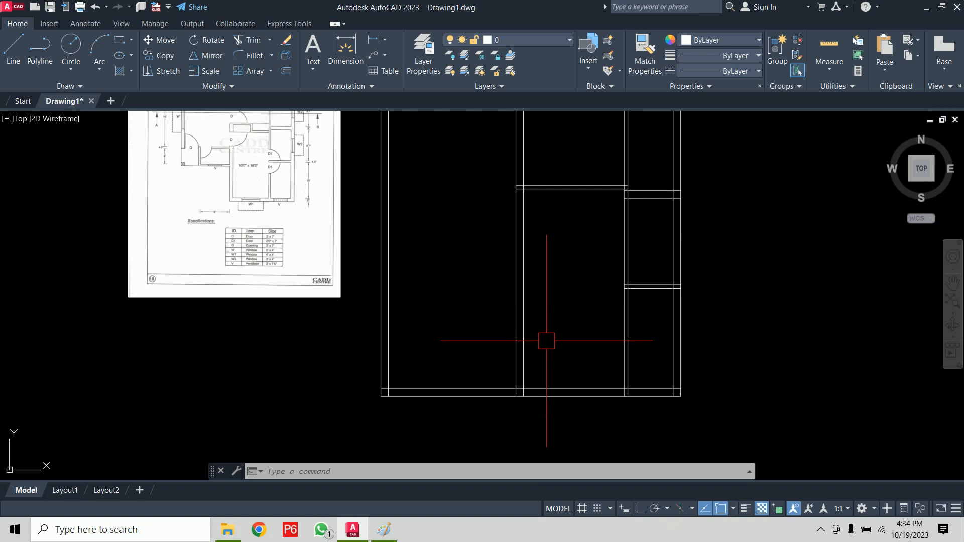
{"action": "key", "text": "Return"}
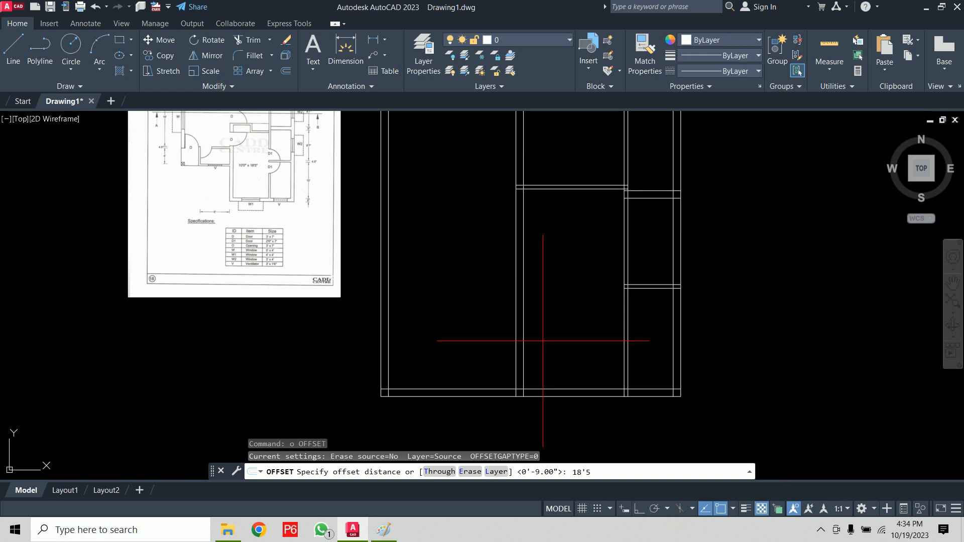
{"action": "key", "text": "Return"}
{"action": "left_click", "coordinate": [552, 382]}
{"action": "left_click", "coordinate": [570, 161]}
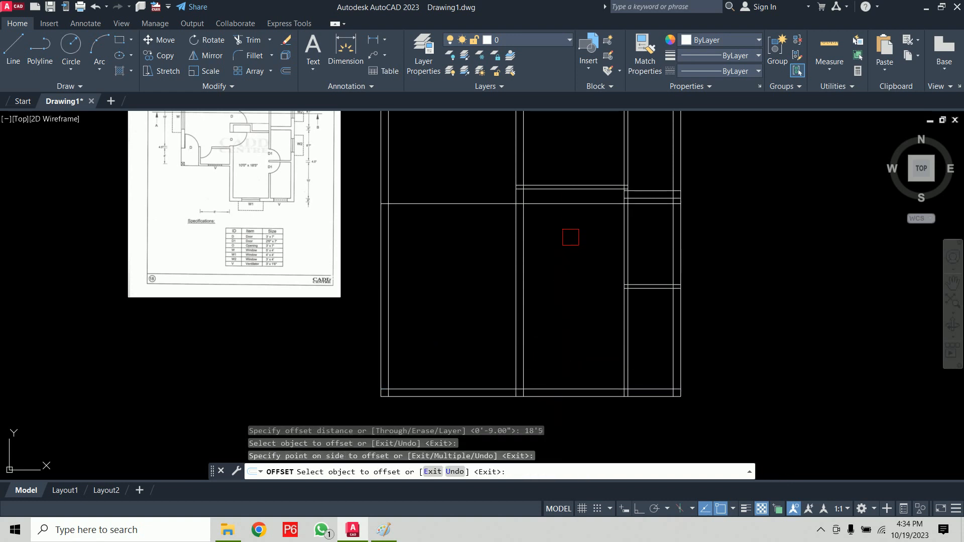
Trim the lower middle room's upper line out of the left bay and the right-hand room
{"action": "scroll", "coordinate": [579, 308], "scroll_direction": "up", "scroll_amount": 3}
{"action": "key", "text": "Escape"}
{"action": "type", "text": "tr"}
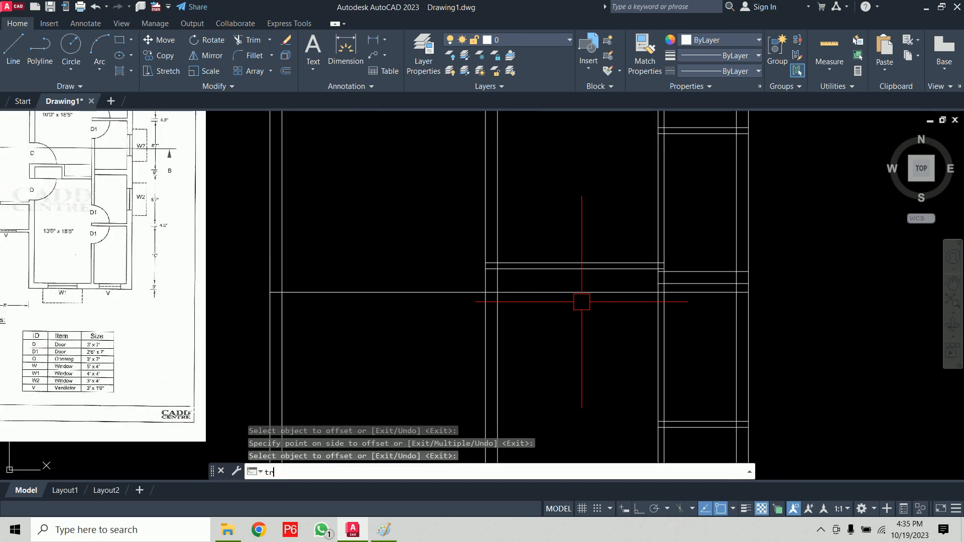
{"action": "key", "text": "Return"}
{"action": "left_click", "coordinate": [447, 269]}
{"action": "left_click", "coordinate": [708, 295]}
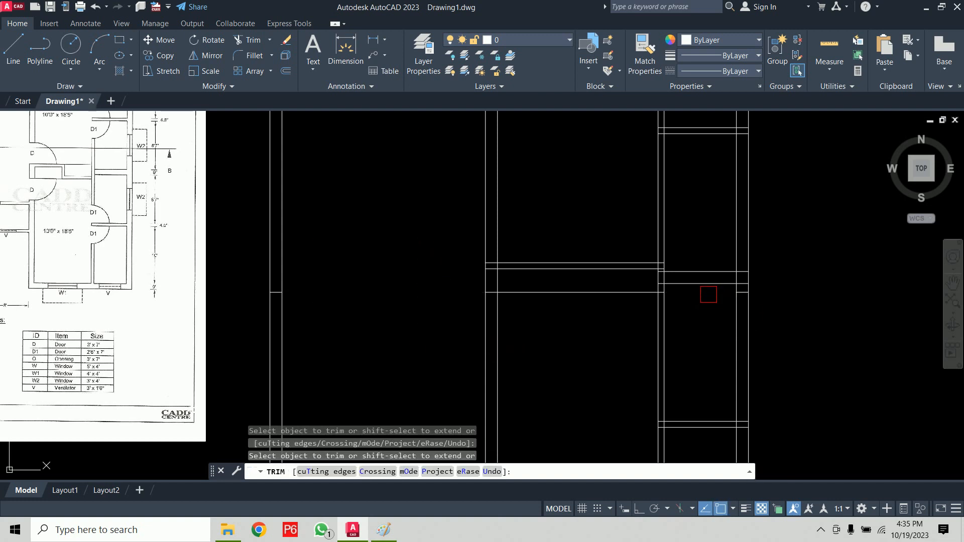
{"action": "key", "text": "Return"}
Erase the leftover short segments of the trimmed line inside the right and left outer walls
{"action": "scroll", "coordinate": [723, 296], "scroll_direction": "up", "scroll_amount": 4}
{"action": "left_click", "coordinate": [740, 269]}
{"action": "left_click", "coordinate": [733, 280]}
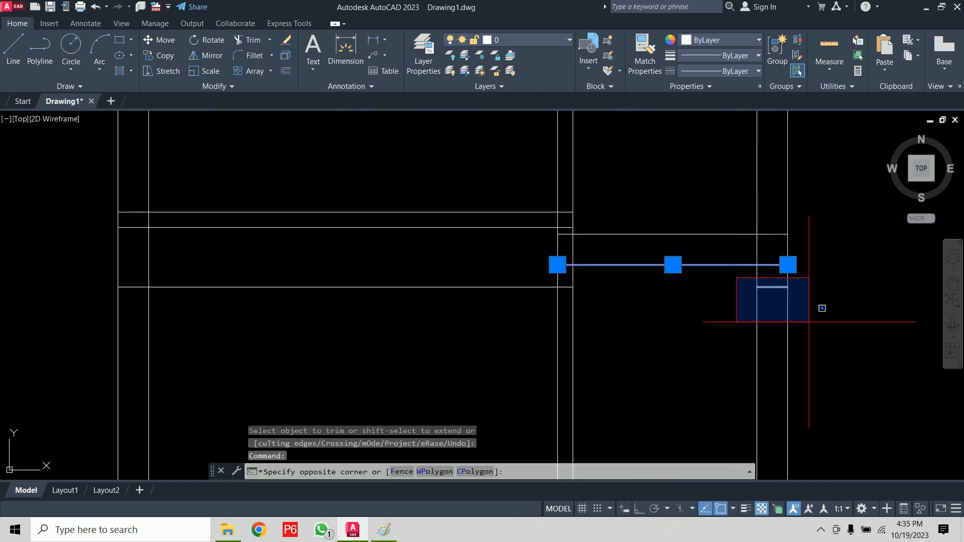
{"action": "key", "text": "Escape"}
{"action": "key", "text": "Escape"}
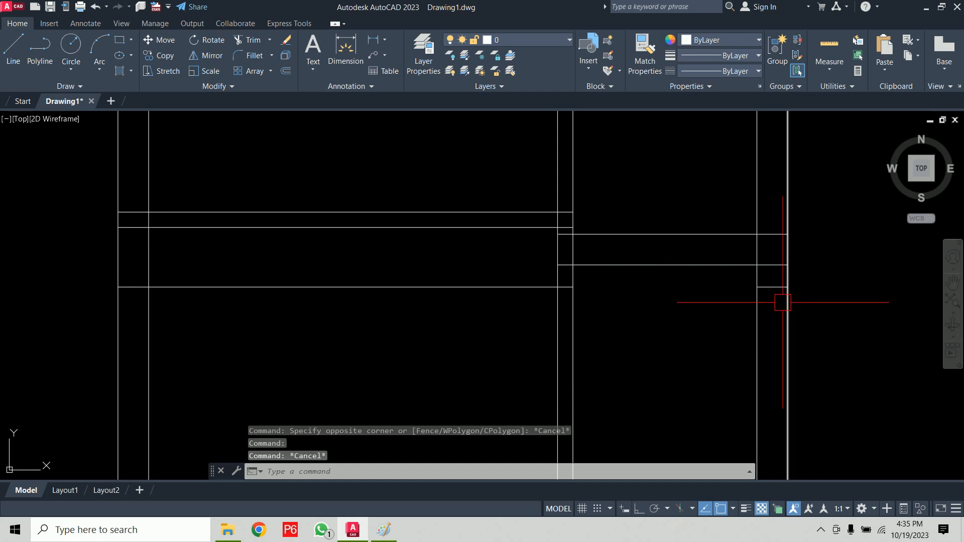
{"action": "left_click", "coordinate": [773, 287]}
{"action": "key", "text": "Delete"}
{"action": "scroll", "coordinate": [862, 354], "scroll_direction": "down", "scroll_amount": 4}
{"action": "left_click", "coordinate": [325, 306]}
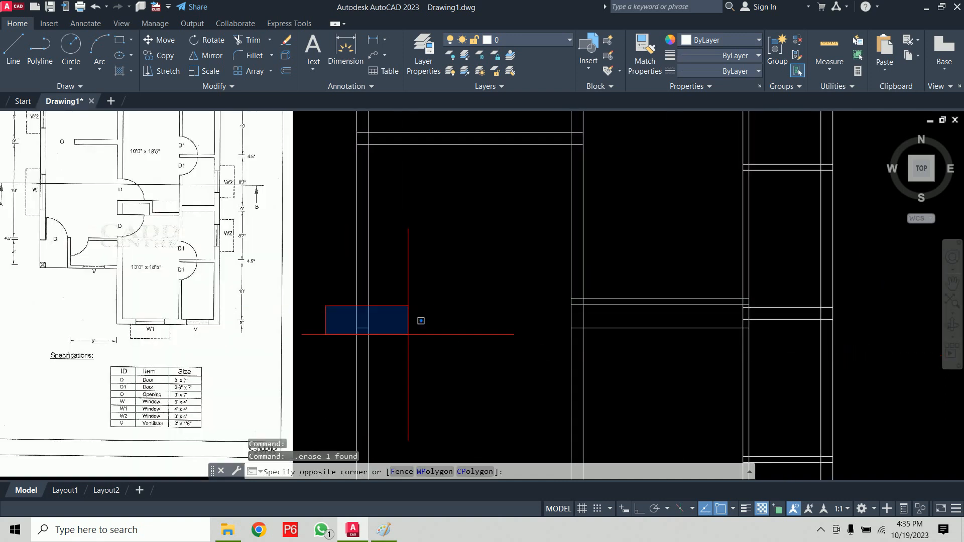
{"action": "left_click", "coordinate": [427, 345]}
{"action": "key", "text": "Delete"}
Offset the lower middle room's upper line 4.5" upward to form its wall thickness
{"action": "scroll", "coordinate": [662, 346], "scroll_direction": "up", "scroll_amount": 2}
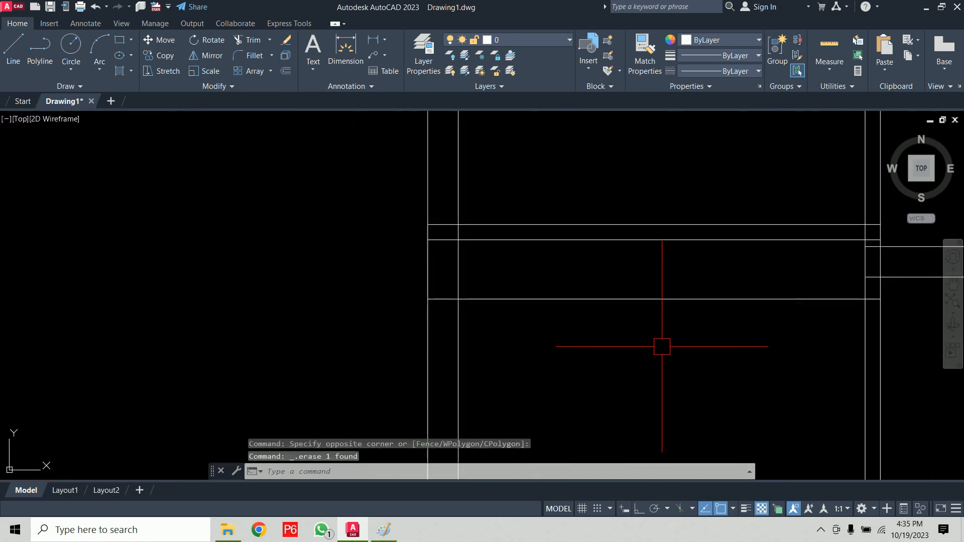
{"action": "type", "text": "o"}
{"action": "key", "text": "Return"}
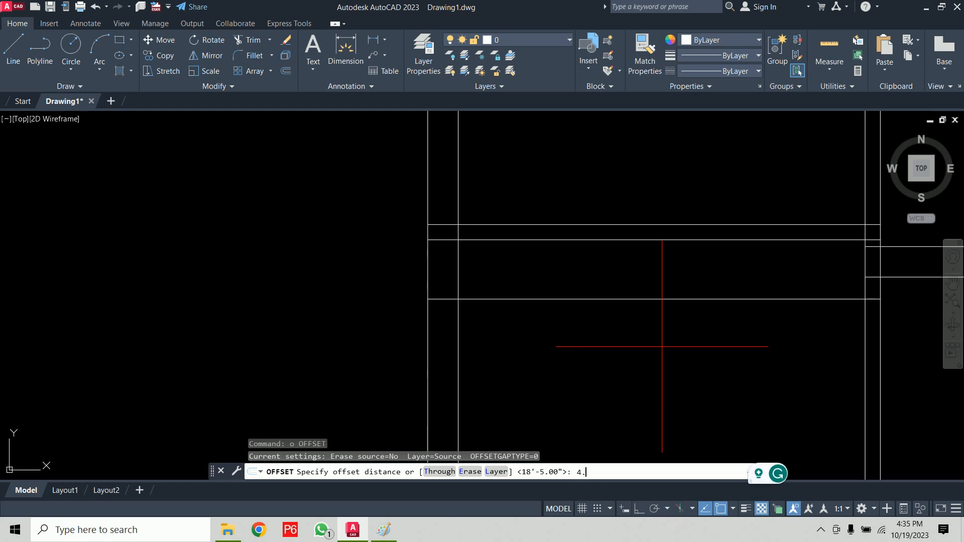
{"action": "type", "text": "4.5"}
{"action": "key", "text": "Return"}
{"action": "left_click", "coordinate": [671, 300]}
{"action": "left_click", "coordinate": [671, 276]}
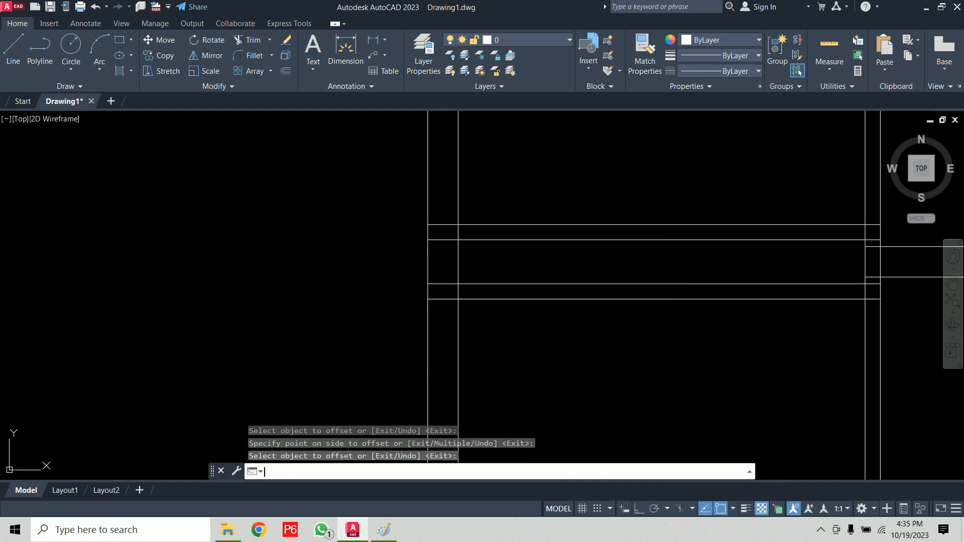
{"action": "scroll", "coordinate": [708, 340], "scroll_direction": "down", "scroll_amount": 4}
Offset the lower line of the left bay's 9" cross wall 16' downward to set the large left room's depth
{"action": "scroll", "coordinate": [652, 326], "scroll_direction": "up", "scroll_amount": 2}
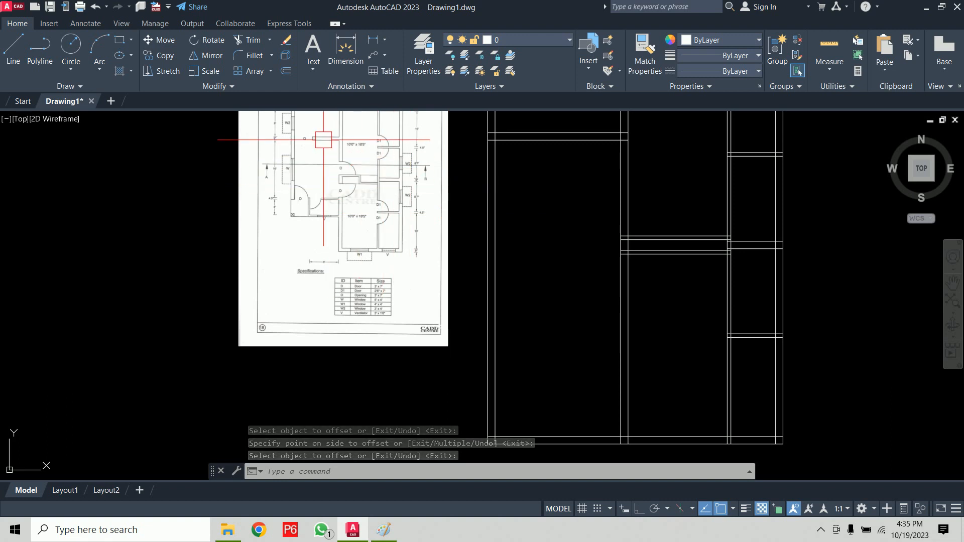
{"action": "middle_click_drag", "start_coordinate": [320, 157], "coordinate": [362, 265]}
{"action": "scroll", "coordinate": [362, 266], "scroll_direction": "up", "scroll_amount": 6}
{"action": "scroll", "coordinate": [351, 204], "scroll_direction": "down", "scroll_amount": 2}
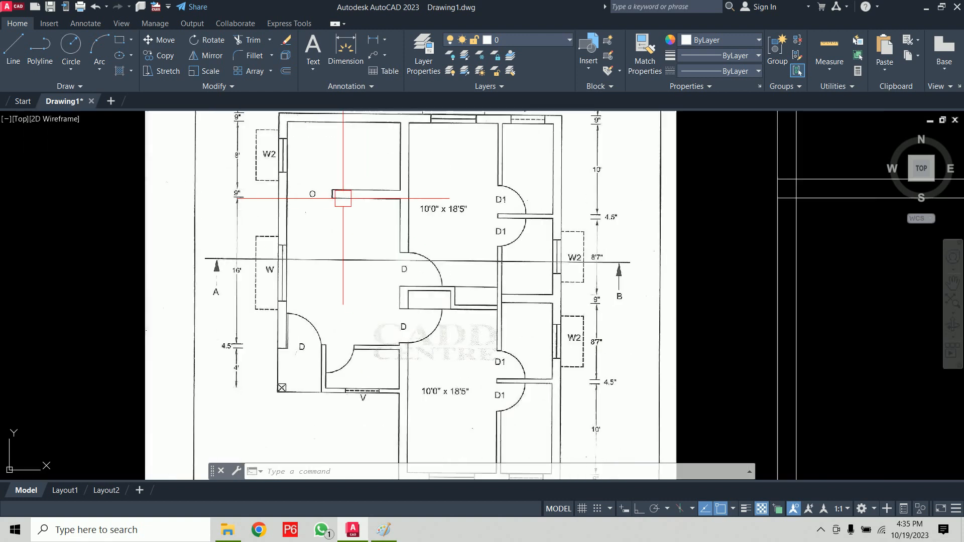
{"action": "middle_click_drag", "start_coordinate": [334, 194], "coordinate": [358, 166]}
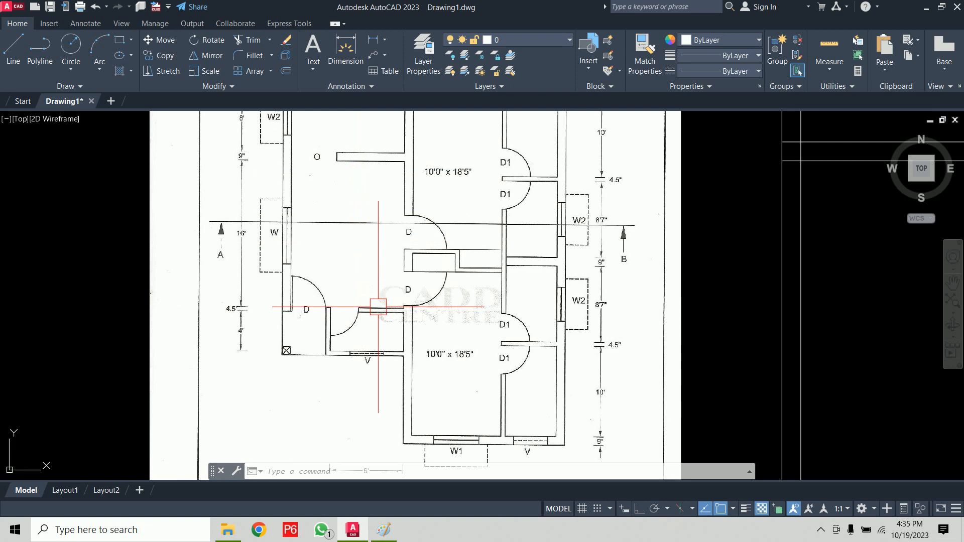
{"action": "scroll", "coordinate": [610, 331], "scroll_direction": "down", "scroll_amount": 2}
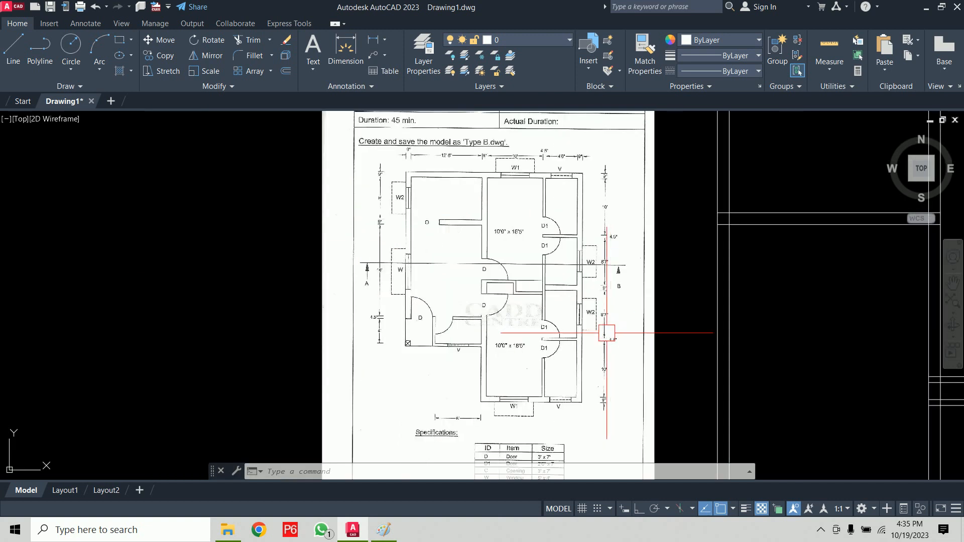
{"action": "middle_click_drag", "start_coordinate": [610, 331], "coordinate": [506, 322]}
{"action": "key", "text": "Return"}
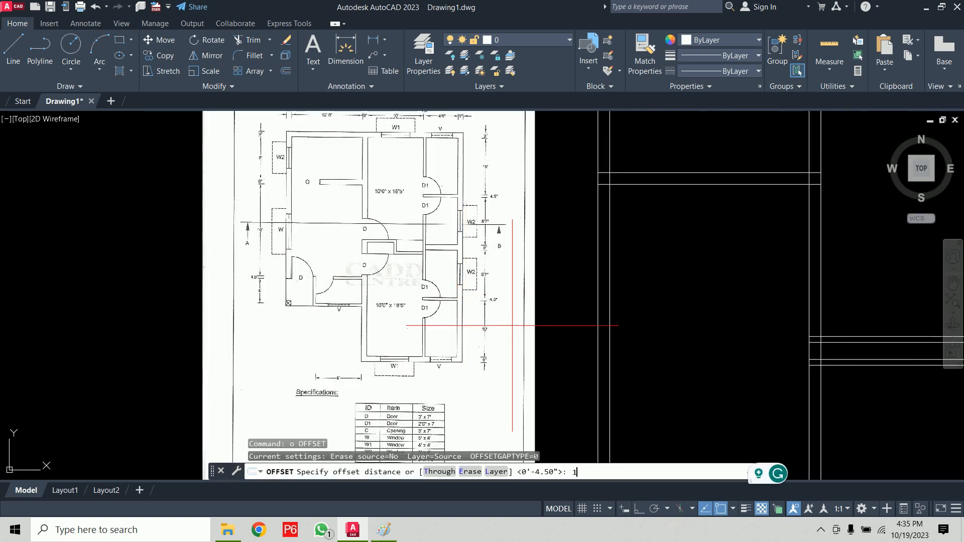
{"action": "type", "text": "16'"}
{"action": "key", "text": "Return"}
{"action": "left_click", "coordinate": [673, 184]}
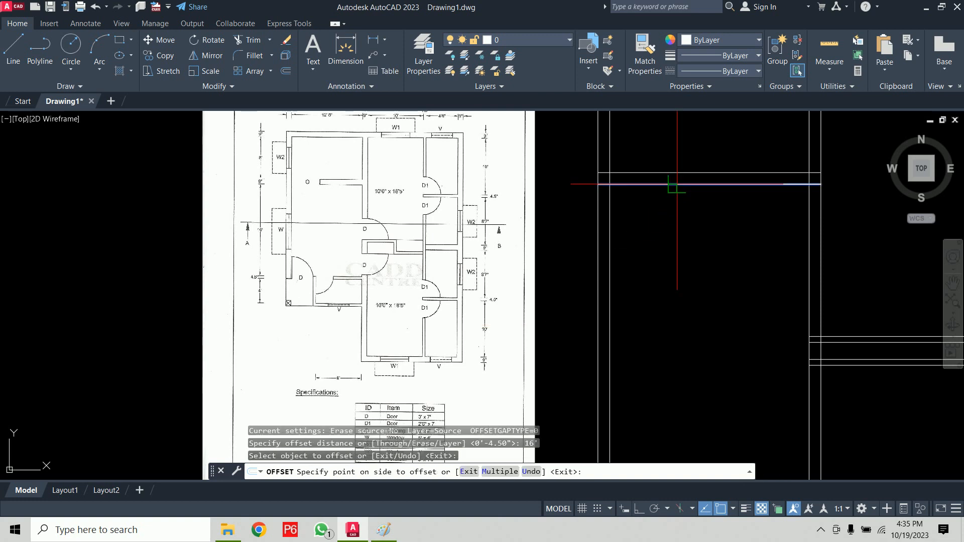
{"action": "left_click", "coordinate": [688, 344]}
{"action": "middle_click_drag", "start_coordinate": [693, 393], "coordinate": [682, 286]}
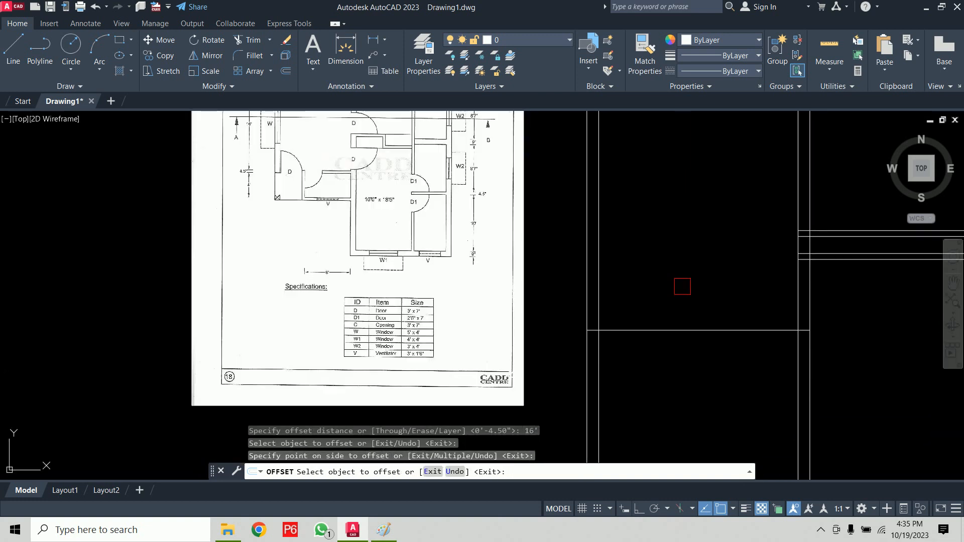
{"action": "key", "text": "Return"}
{"action": "key", "text": "Return"}
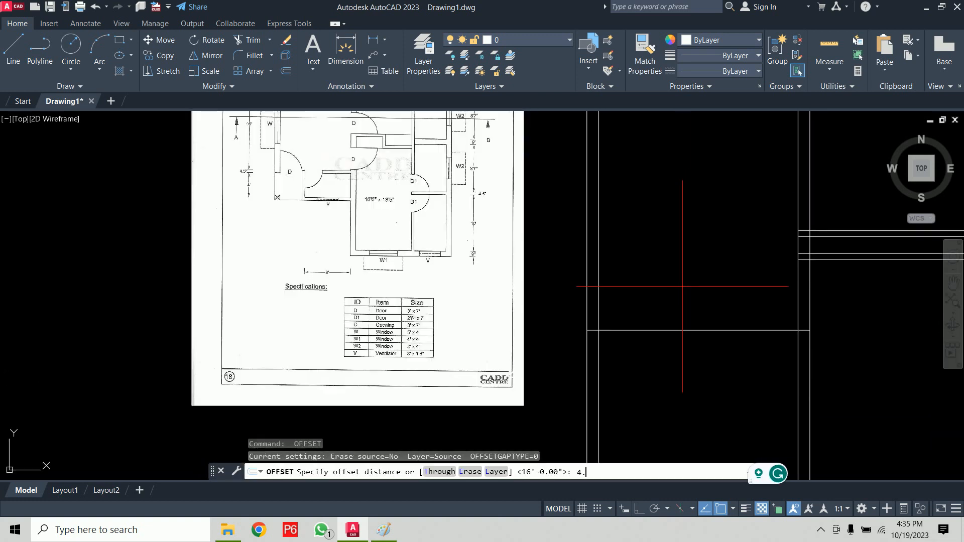
{"action": "type", "text": "4.4"}
{"action": "key", "text": "Return"}
{"action": "key", "text": "Escape"}
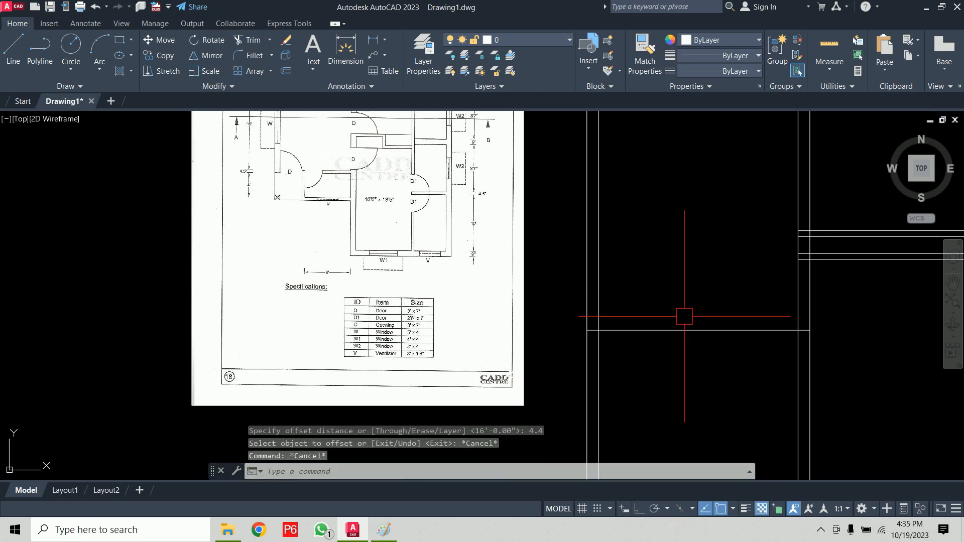
{"action": "key", "text": "Escape"}
{"action": "key", "text": "Escape"}
Offset the line below the large left room 4.5" downward to form the partition's thickness
{"action": "type", "text": "o"}
{"action": "key", "text": "Return"}
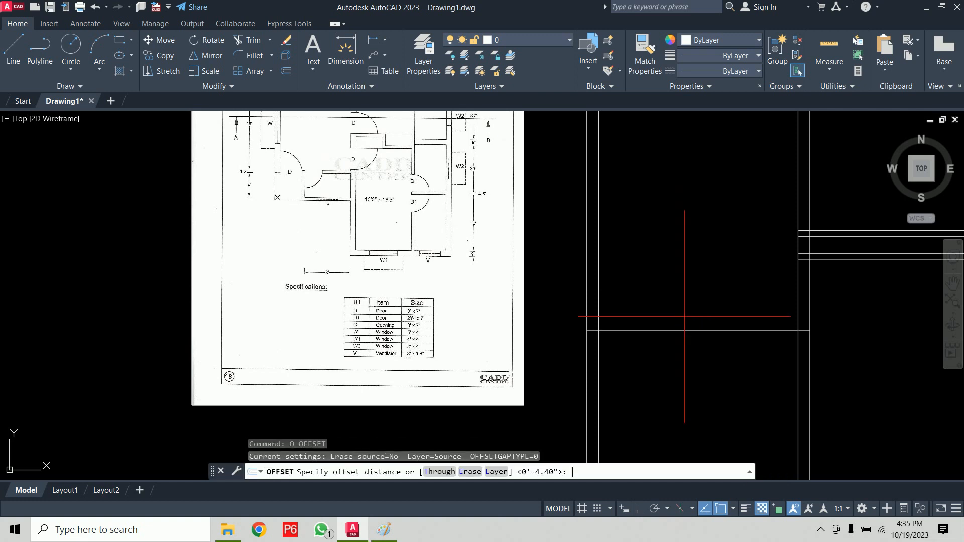
{"action": "type", "text": "4.5"}
{"action": "key", "text": "Return"}
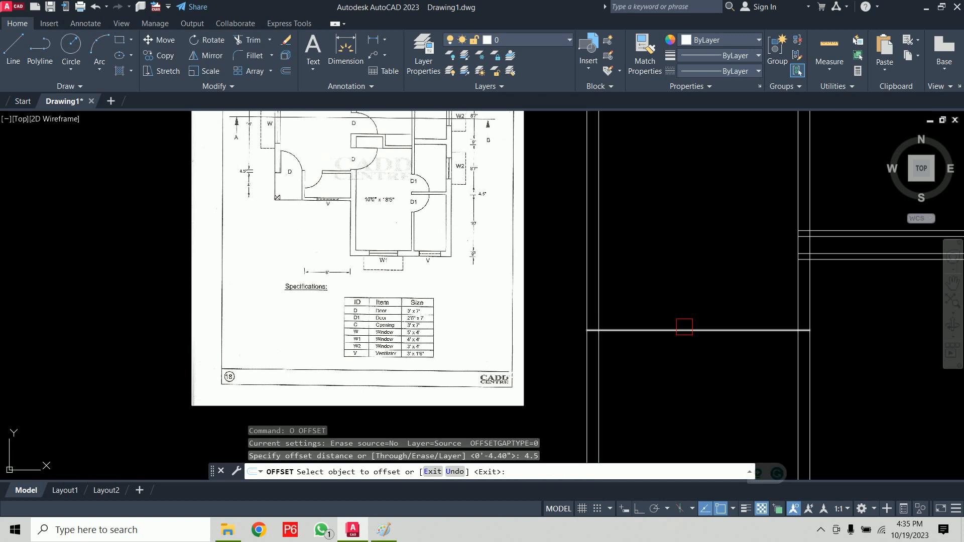
{"action": "left_click", "coordinate": [687, 330]}
{"action": "left_click", "coordinate": [688, 358]}
{"action": "key", "text": "Return"}
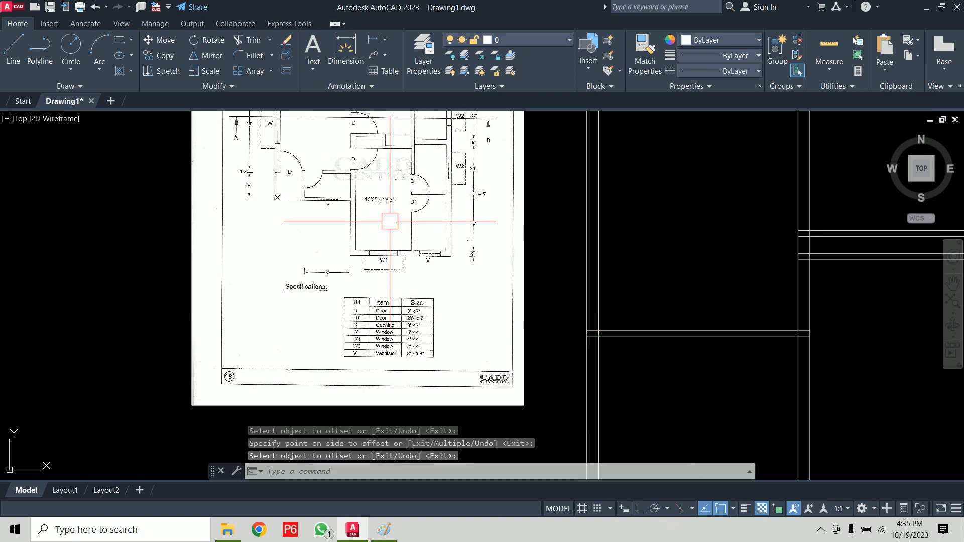
Offset the lower line of the partition below the large left room 4' downward to set the small space's depth
{"action": "scroll", "coordinate": [265, 172], "scroll_direction": "up", "scroll_amount": 4}
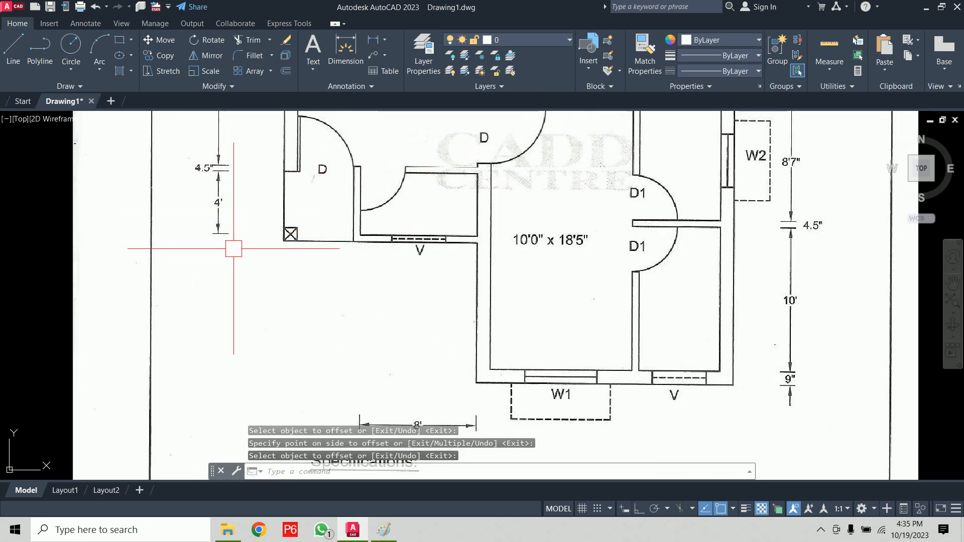
{"action": "scroll", "coordinate": [663, 323], "scroll_direction": "down", "scroll_amount": 5}
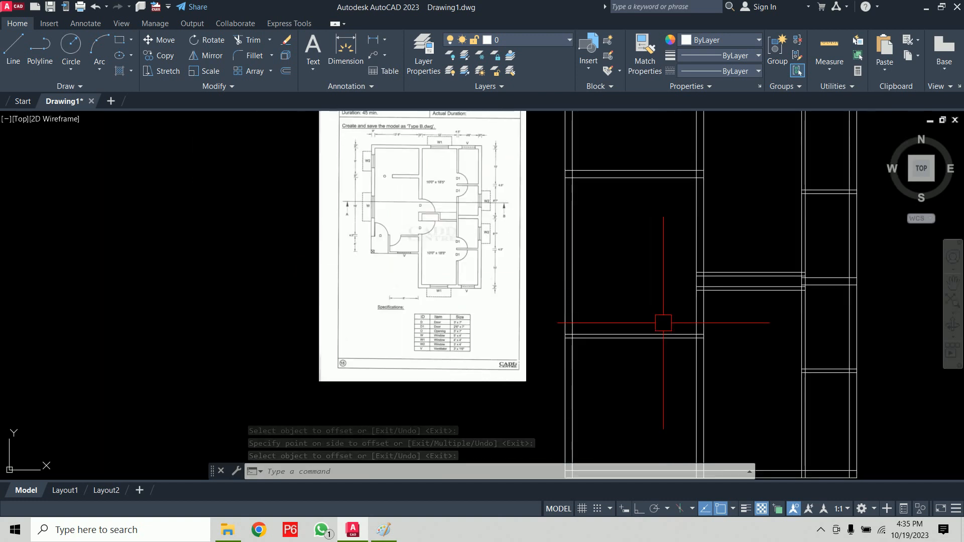
{"action": "middle_click_drag", "start_coordinate": [663, 323], "coordinate": [557, 230]}
{"action": "scroll", "coordinate": [570, 258], "scroll_direction": "up", "scroll_amount": 2}
{"action": "type", "text": "o"}
{"action": "key", "text": "Return"}
{"action": "type", "text": "4"}
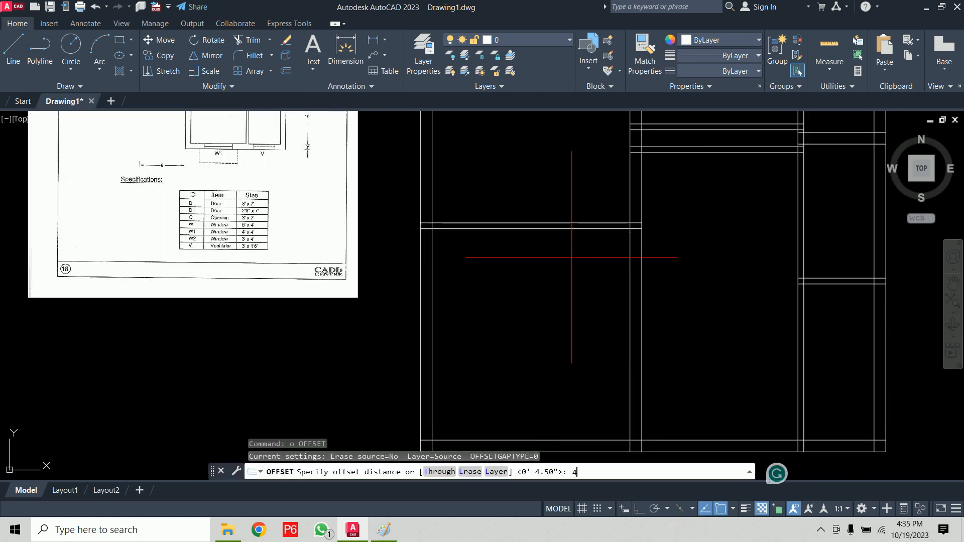
{"action": "type", "text": "'"}
{"action": "key", "text": "Return"}
{"action": "left_click", "coordinate": [567, 226]}
{"action": "left_click", "coordinate": [566, 267]}
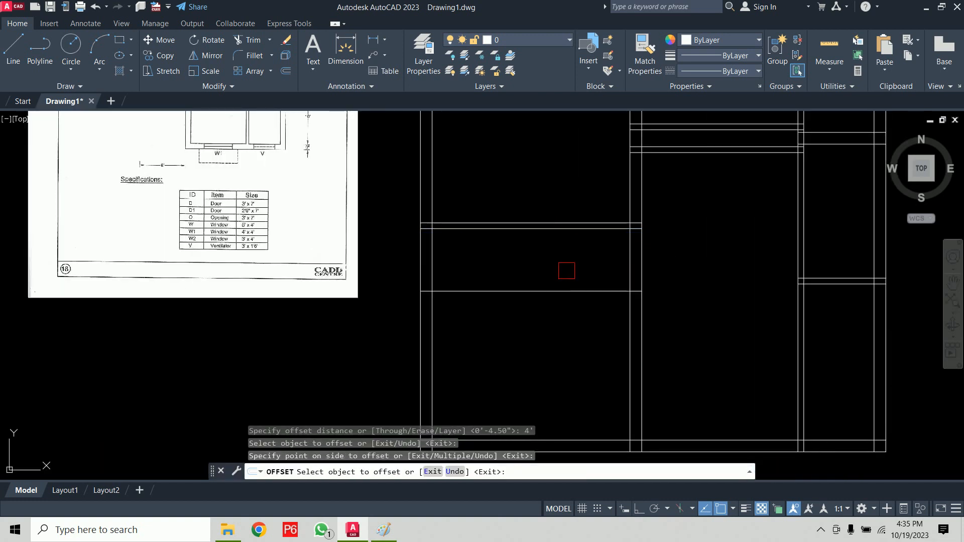
{"action": "key", "text": "Return"}
Offset the lowest line of the left bay 4.5" downward to form the lower wall's thickness
{"action": "key", "text": "Return"}
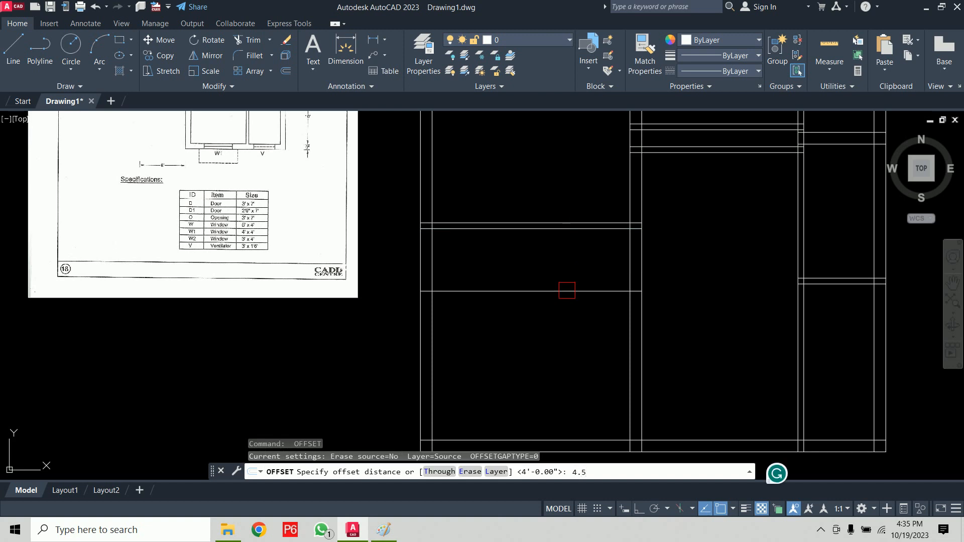
{"action": "type", "text": "4.5"}
{"action": "key", "text": "Return"}
{"action": "left_click", "coordinate": [566, 291]}
{"action": "left_click", "coordinate": [559, 344]}
{"action": "key", "text": "Return"}
{"action": "middle_click_drag", "start_coordinate": [560, 345], "coordinate": [584, 258]}
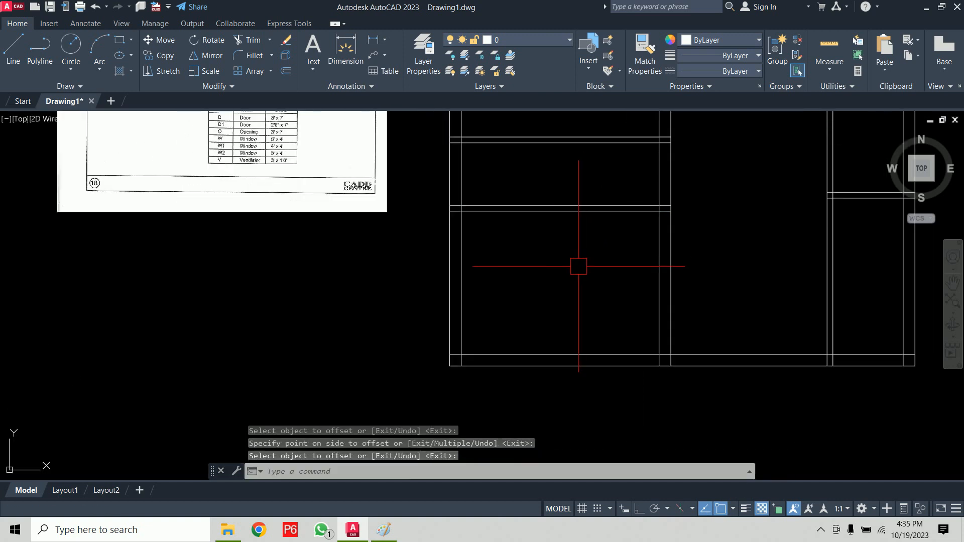
Trim the left outer wall, bottom wall and cross lines that extend below the left bay's new lower wall
{"action": "type", "text": "TR"}
{"action": "scroll", "coordinate": [564, 276], "scroll_direction": "down", "scroll_amount": 2}
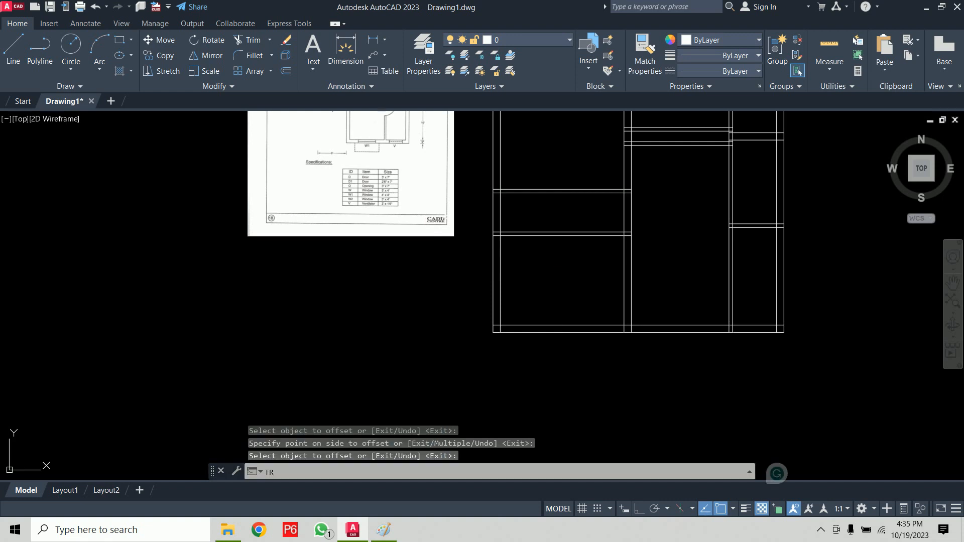
{"action": "middle_click_drag", "start_coordinate": [545, 254], "coordinate": [537, 296]}
{"action": "key", "text": "Return"}
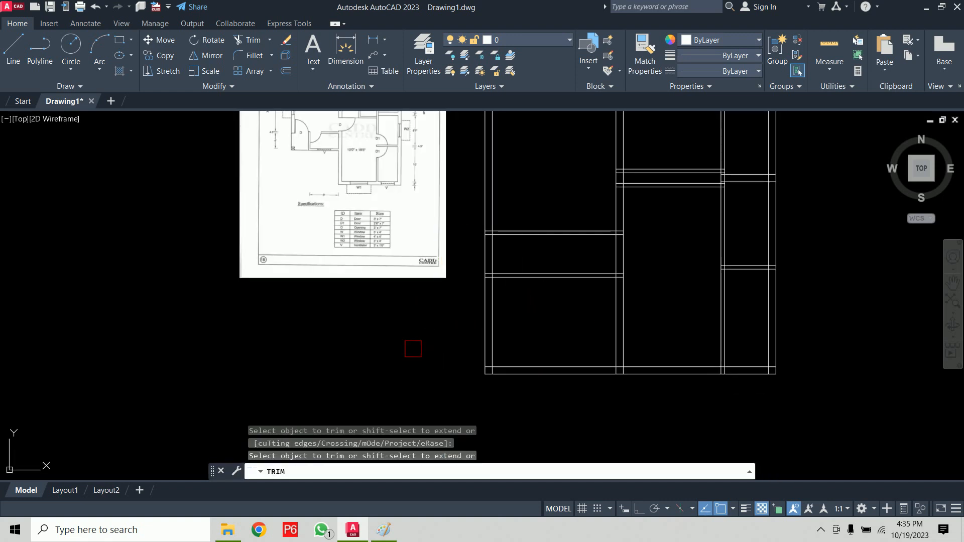
{"action": "left_click", "coordinate": [414, 350]}
{"action": "left_click_drag", "start_coordinate": [485, 334], "coordinate": [559, 407]}
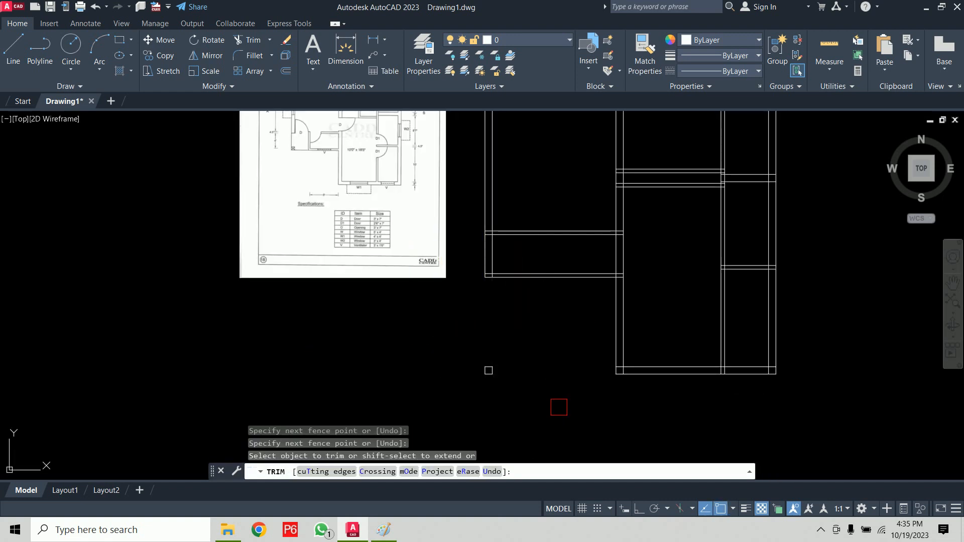
{"action": "middle_click_drag", "start_coordinate": [488, 371], "coordinate": [481, 441]}
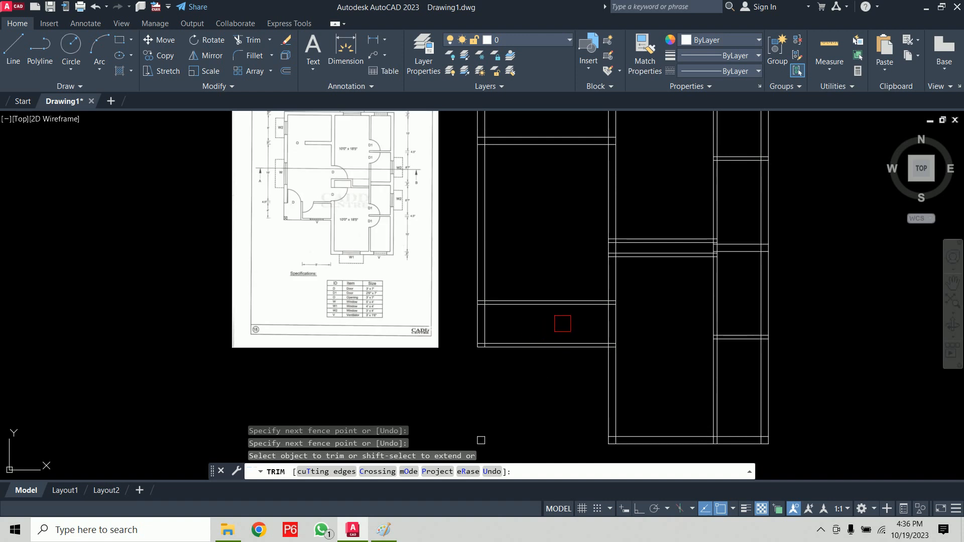
{"action": "key", "text": "Escape"}
Erase the four leftover segments at the old lower-left corner of the plan
{"action": "scroll", "coordinate": [264, 187], "scroll_direction": "up", "scroll_amount": 4}
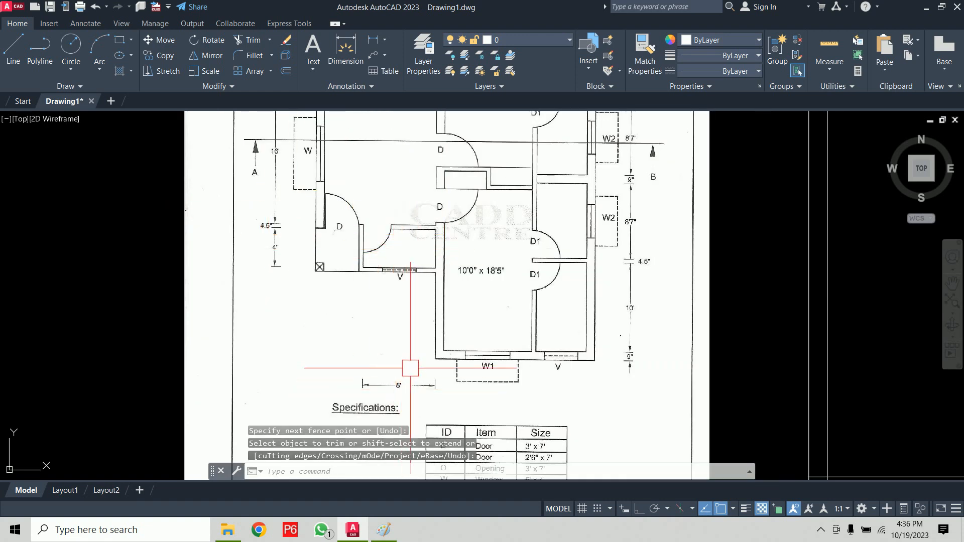
{"action": "scroll", "coordinate": [421, 368], "scroll_direction": "down", "scroll_amount": 4}
{"action": "middle_click_drag", "start_coordinate": [571, 423], "coordinate": [473, 243]}
{"action": "scroll", "coordinate": [545, 252], "scroll_direction": "up", "scroll_amount": 2}
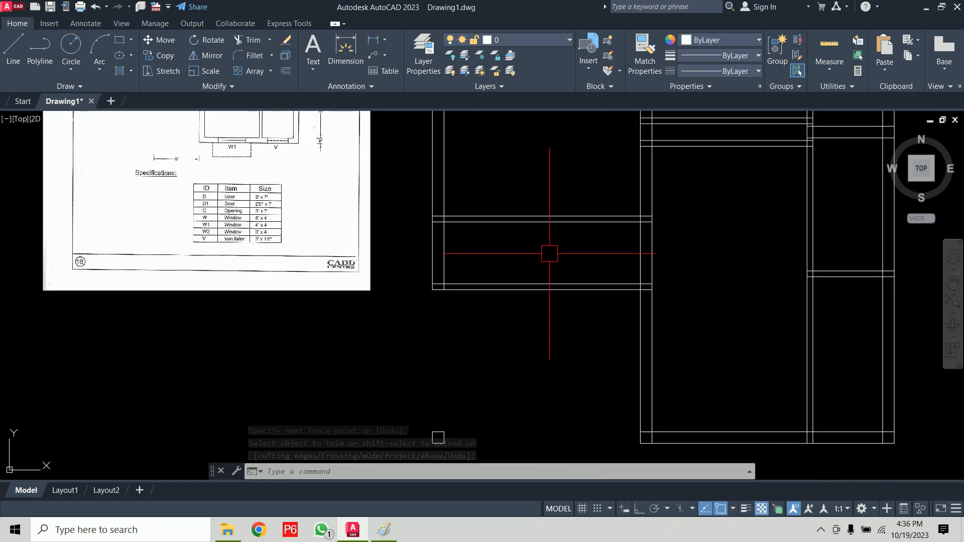
{"action": "middle_click_drag", "start_coordinate": [549, 253], "coordinate": [549, 205]}
{"action": "left_click", "coordinate": [510, 334]}
{"action": "left_click", "coordinate": [408, 402]}
{"action": "key", "text": "Delete"}
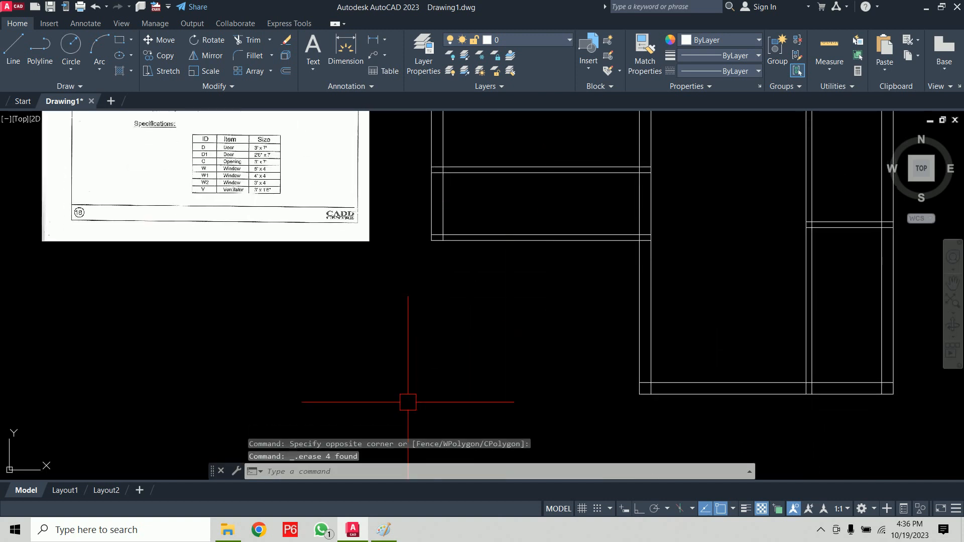
Offset the left face of the middle wall 8' to the left to set the width of the small lower room
{"action": "type", "text": "o"}
{"action": "key", "text": "Return"}
{"action": "type", "text": "8'"}
{"action": "key", "text": "Return"}
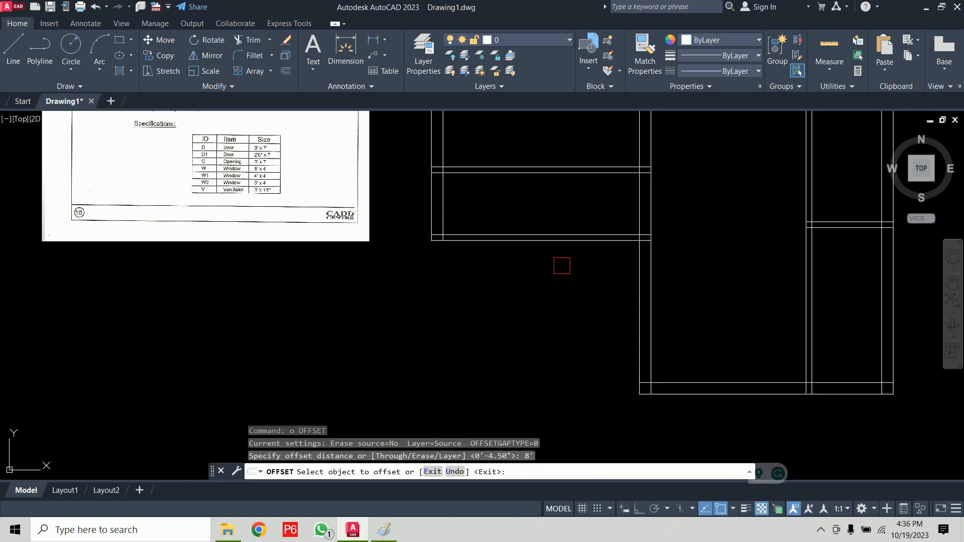
{"action": "left_click", "coordinate": [638, 201]}
{"action": "left_click", "coordinate": [557, 206]}
{"action": "key", "text": "Return"}
Trim the 8' offset line above the partition and below the left bay's lower wall
{"action": "type", "text": "tr"}
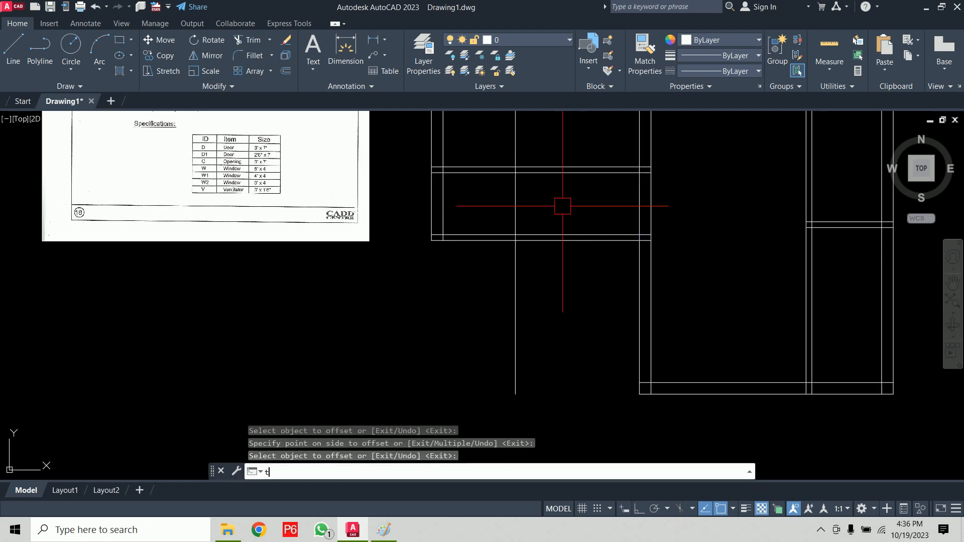
{"action": "key", "text": "Return"}
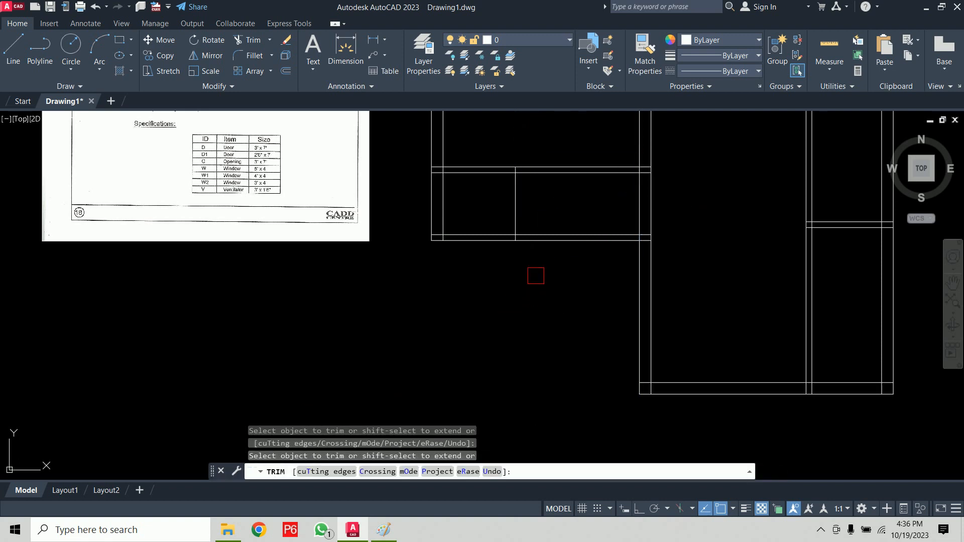
{"action": "key", "text": "Return"}
{"action": "key", "text": "Return"}
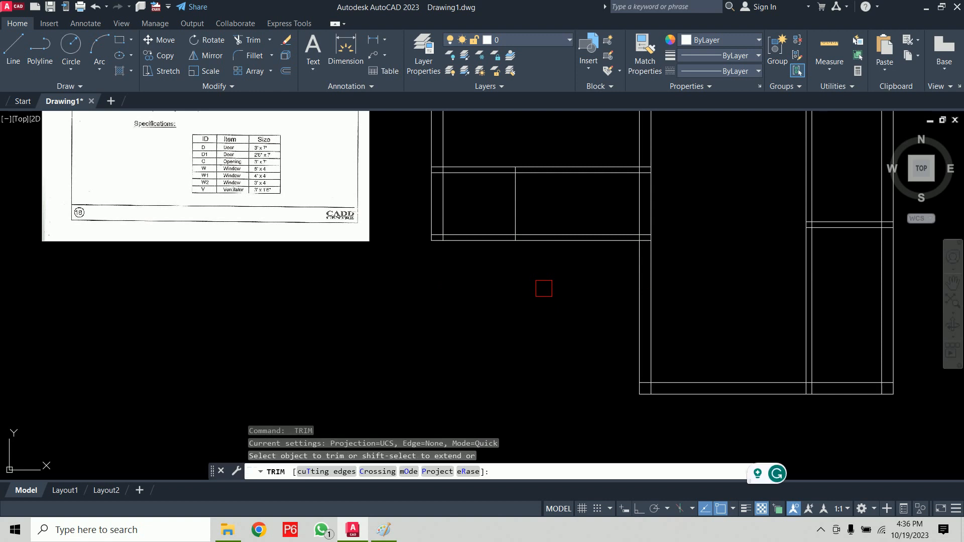
{"action": "type", "text": "4.5"}
{"action": "key", "text": "Return"}
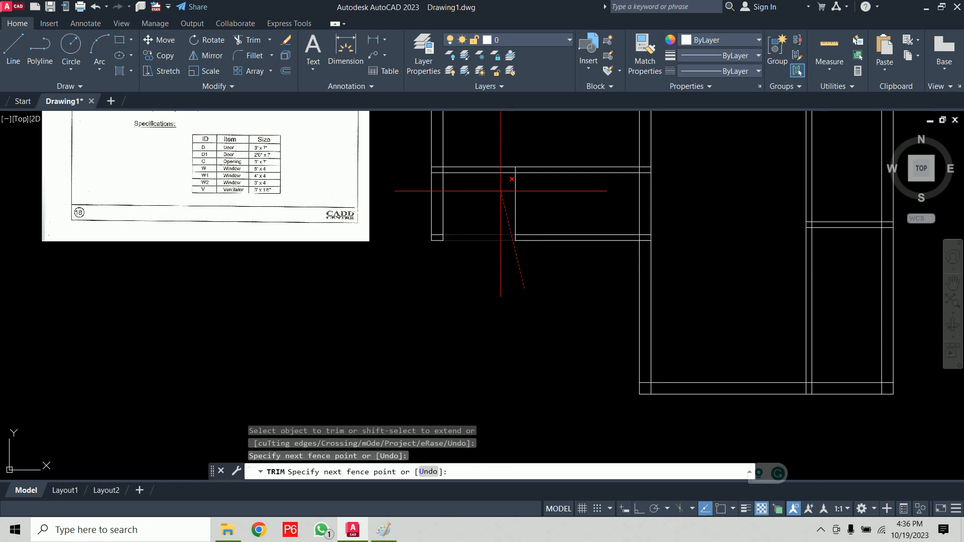
{"action": "key", "text": "Escape"}
{"action": "key", "text": "Escape"}
Offset the small lower room's left line 4.5" to the left to form the partition's thickness
{"action": "type", "text": "o"}
{"action": "key", "text": "Return"}
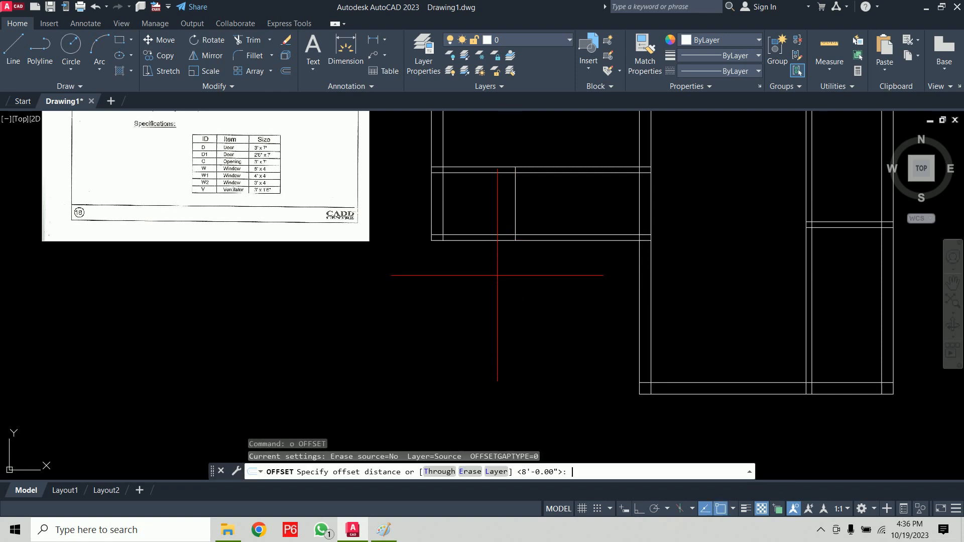
{"action": "key", "text": "Return"}
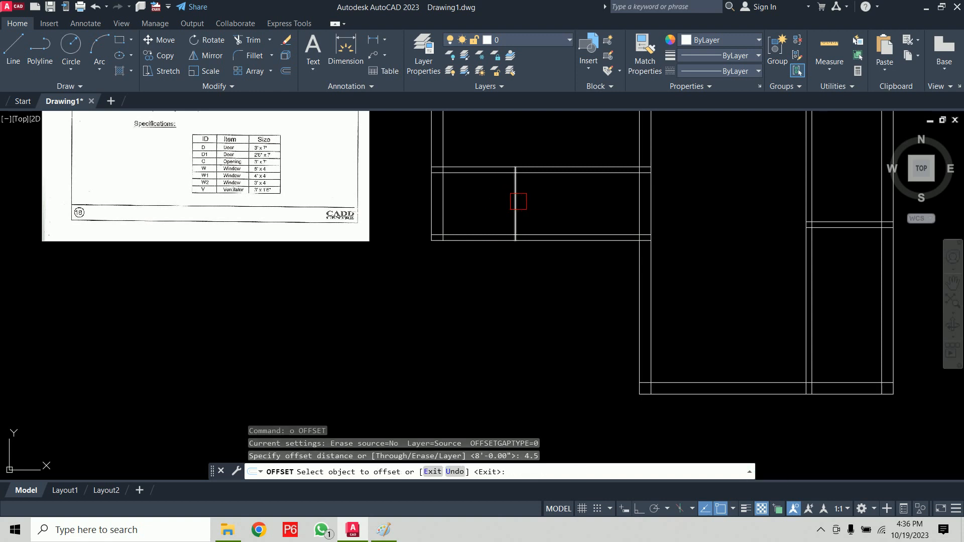
{"action": "left_click", "coordinate": [517, 202]}
{"action": "left_click", "coordinate": [487, 205]}
{"action": "key", "text": "Return"}
{"action": "middle_click_drag", "start_coordinate": [482, 288], "coordinate": [506, 375]}
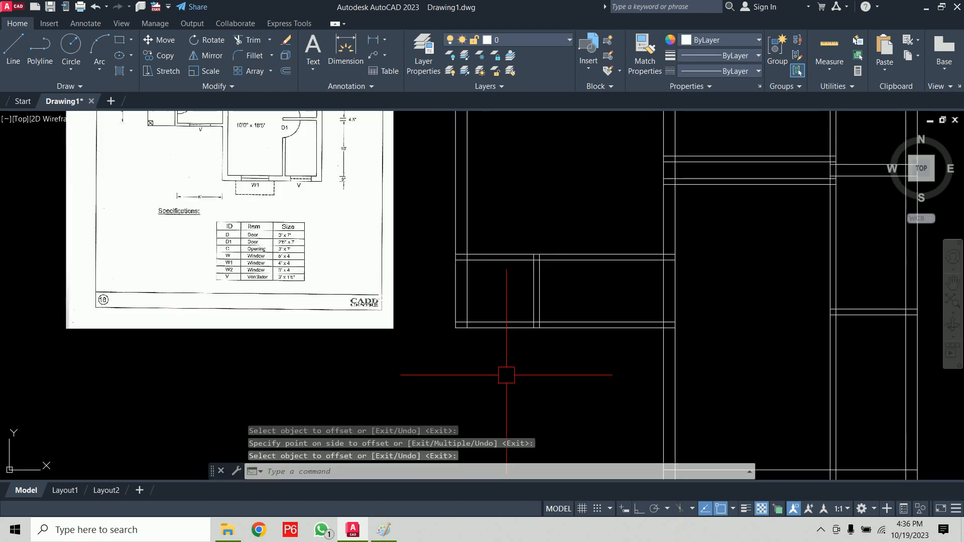
Trim the outer wall lines left of and below the open corner space, keeping the small corner block
{"action": "key", "text": "Return"}
{"action": "left_click", "coordinate": [431, 287]}
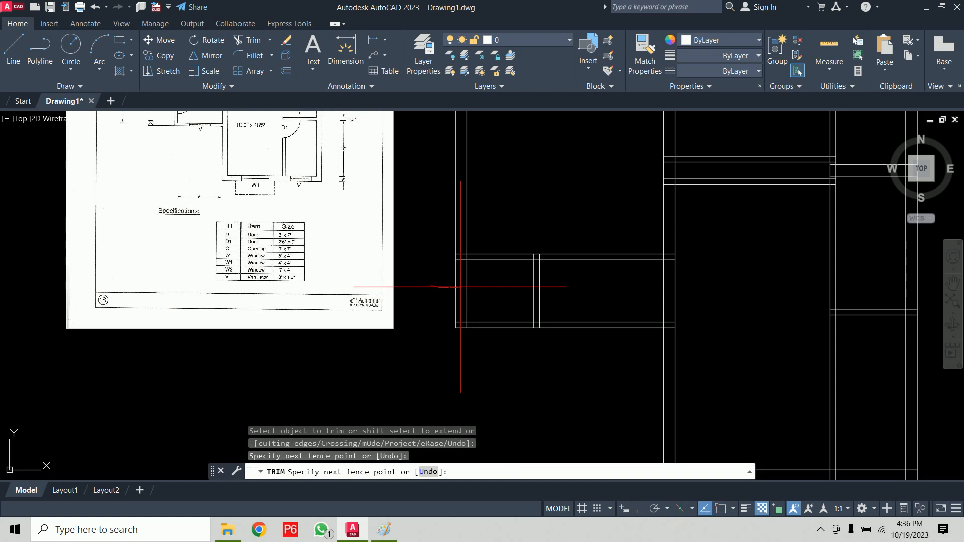
{"action": "key", "text": "Return"}
Move the top line of the isolated corner block straight up 4.5"
{"action": "scroll", "coordinate": [484, 351], "scroll_direction": "up", "scroll_amount": 5}
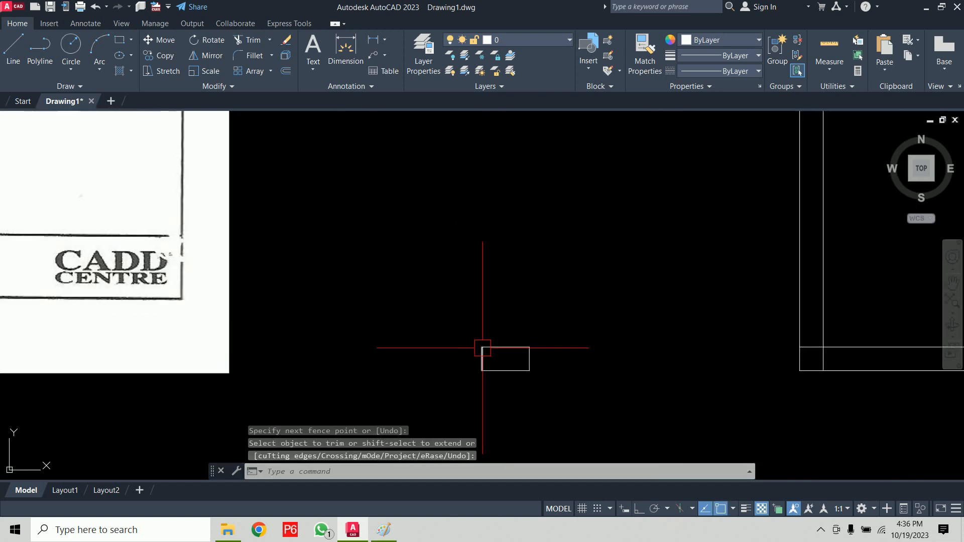
{"action": "middle_click_drag", "start_coordinate": [547, 335], "coordinate": [497, 302]}
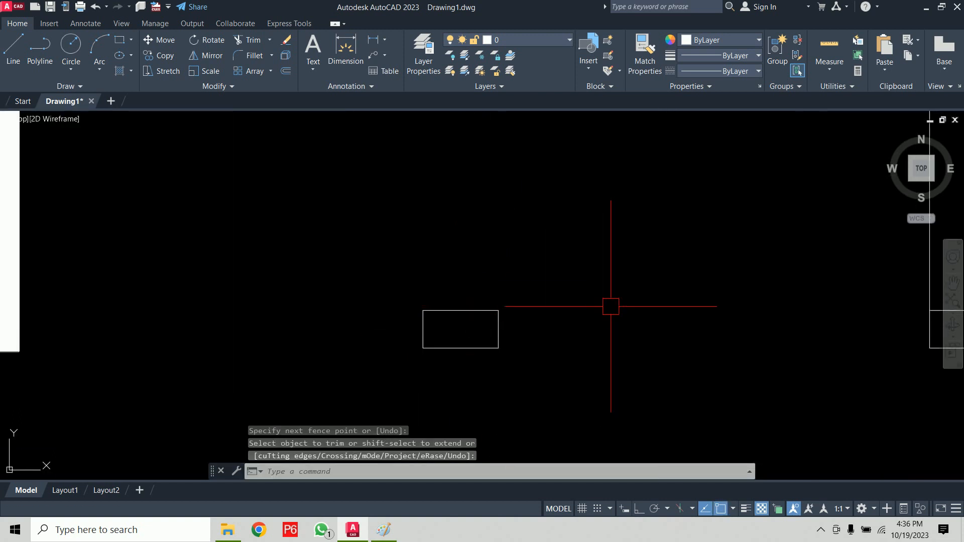
{"action": "key", "text": "Return"}
{"action": "left_click", "coordinate": [486, 314]}
{"action": "key", "text": "Return"}
{"action": "left_click", "coordinate": [565, 354]}
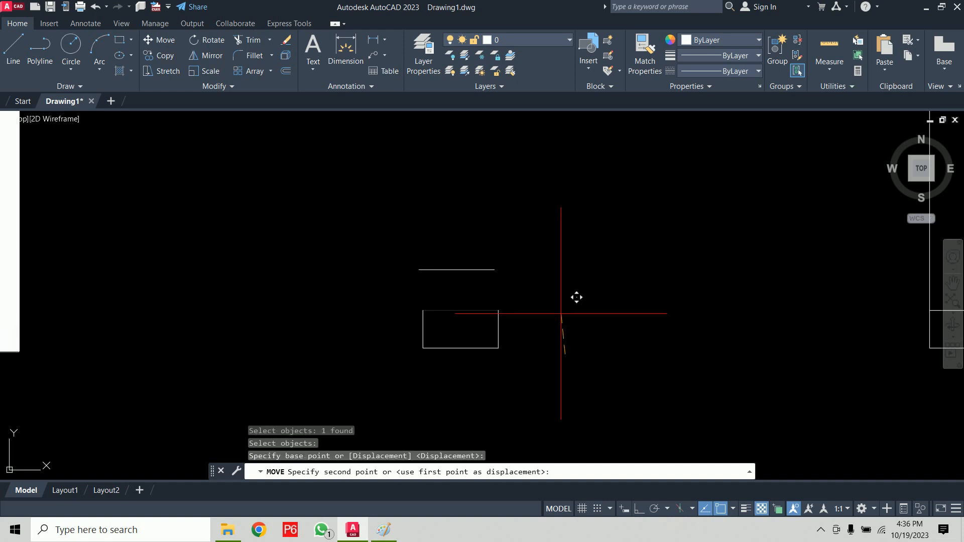
{"action": "key", "text": "F8"}
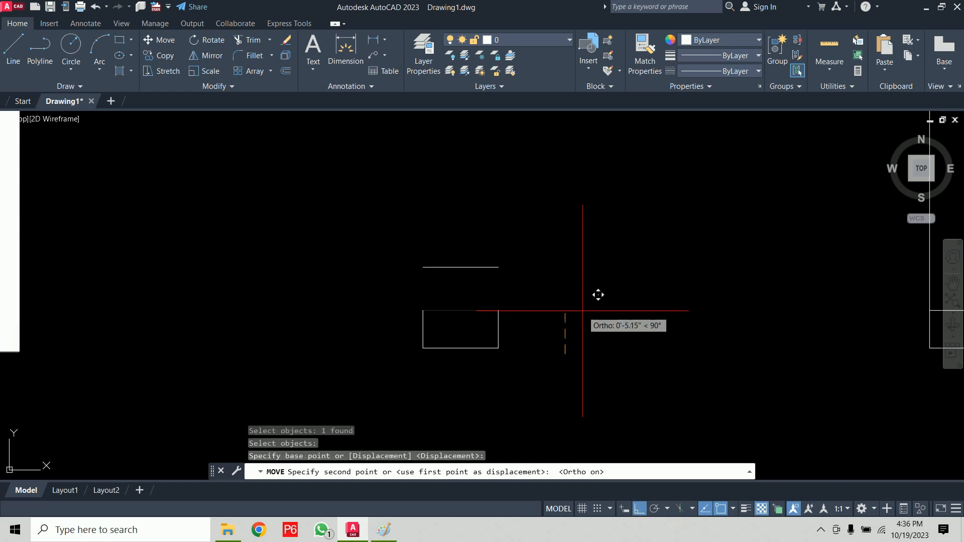
{"action": "type", "text": "4.5"}
{"action": "key", "text": "Return"}
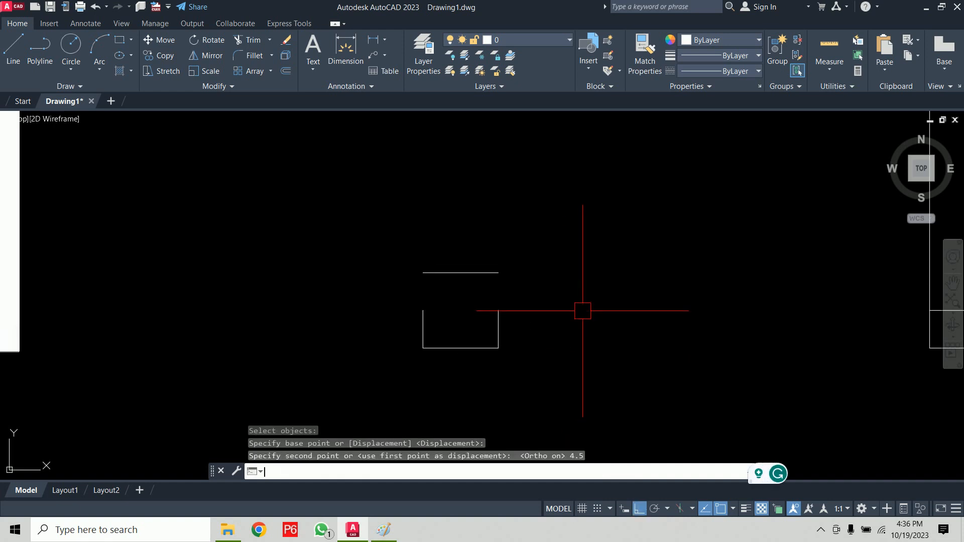
Extend both vertical sides of the corner block up to its raised top line to close the column square
{"action": "type", "text": "e"}
{"action": "key", "text": "Escape"}
{"action": "key", "text": "Escape"}
{"action": "type", "text": "ex"}
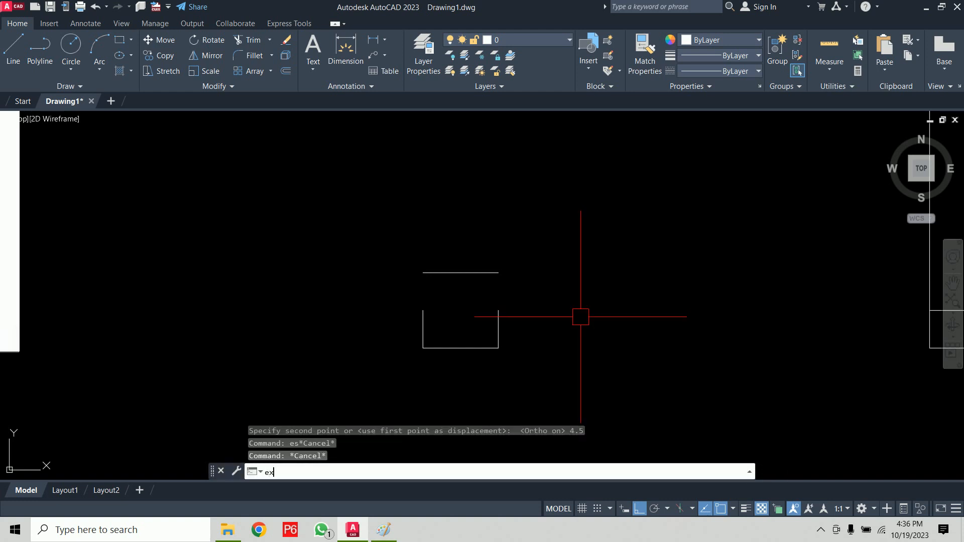
{"action": "key", "text": "Return"}
{"action": "left_click_drag", "start_coordinate": [570, 322], "coordinate": [346, 323]}
{"action": "key", "text": "Return"}
{"action": "scroll", "coordinate": [404, 396], "scroll_direction": "down", "scroll_amount": 2}
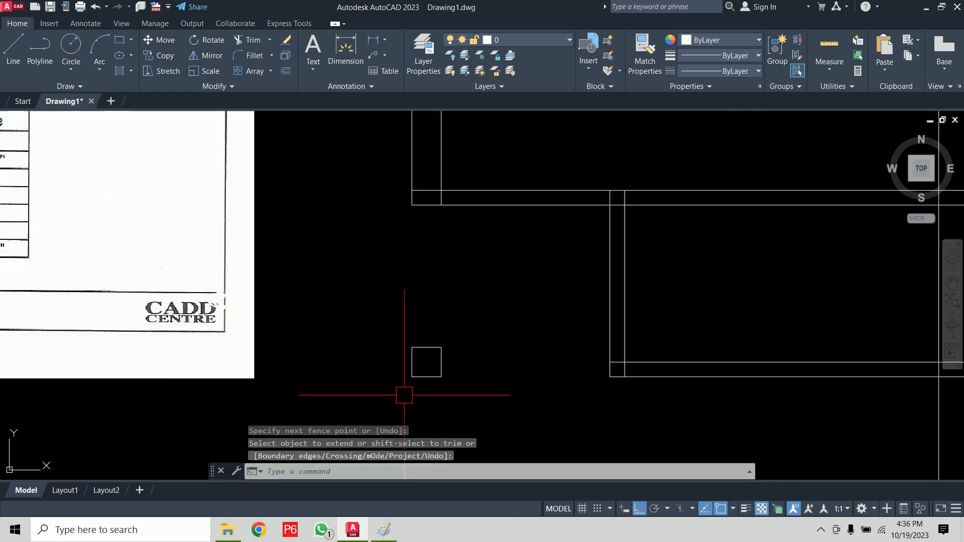
Examine the lower-left entrance area of the reference plan and the door, window and ventilator sizes in its specifications table
{"action": "scroll", "coordinate": [505, 367], "scroll_direction": "down", "scroll_amount": 2}
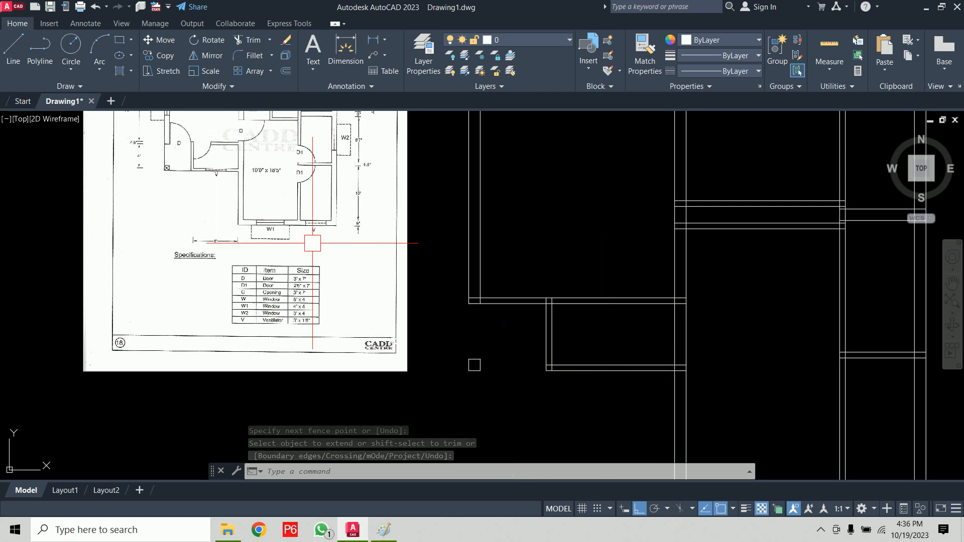
{"action": "scroll", "coordinate": [233, 217], "scroll_direction": "up", "scroll_amount": 5}
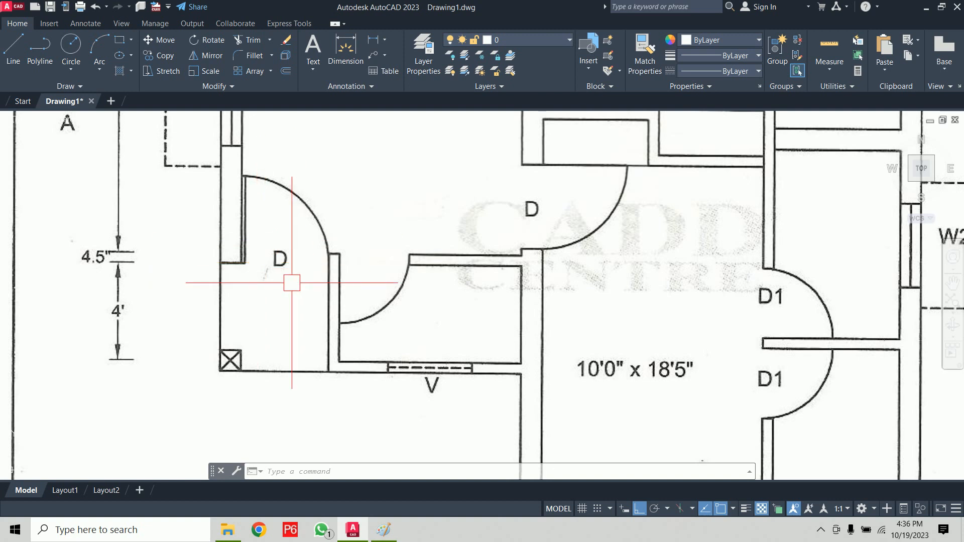
{"action": "scroll", "coordinate": [292, 282], "scroll_direction": "down", "scroll_amount": 8}
{"action": "scroll", "coordinate": [361, 219], "scroll_direction": "up", "scroll_amount": 7}
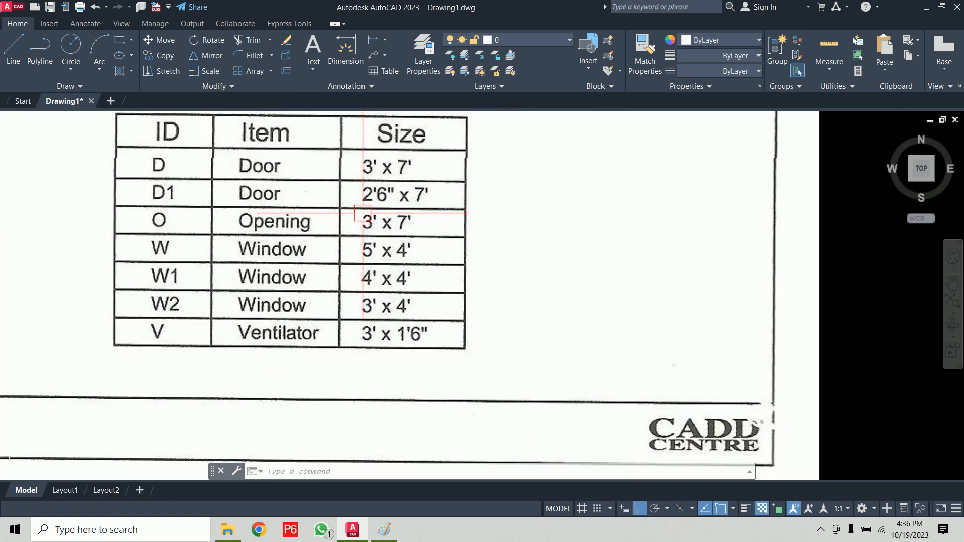
{"action": "scroll", "coordinate": [571, 273], "scroll_direction": "down", "scroll_amount": 5}
{"action": "scroll", "coordinate": [420, 345], "scroll_direction": "up", "scroll_amount": 6}
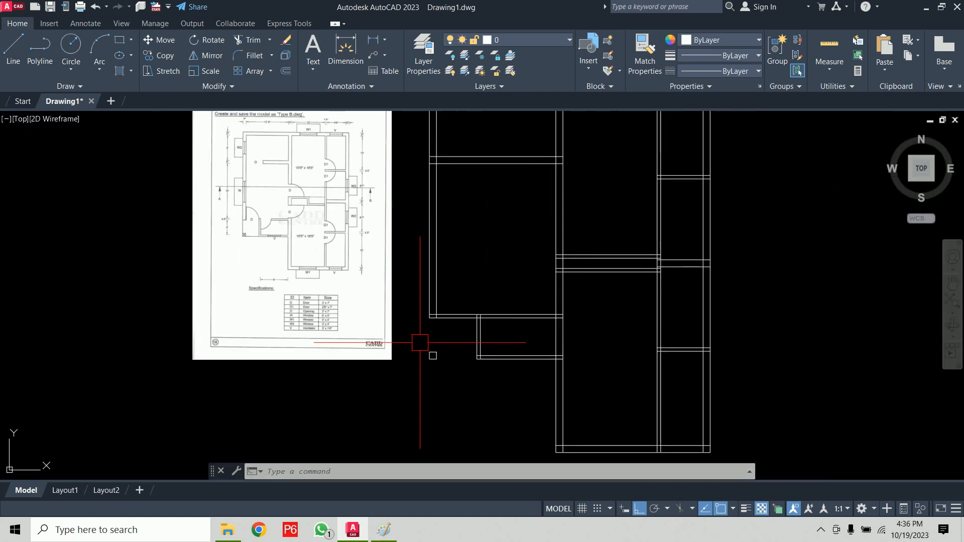
Measure the gap between the left wall's inner corner and the small lower room's partition with a linear dimension, and erase the dimension
{"action": "type", "text": "li"}
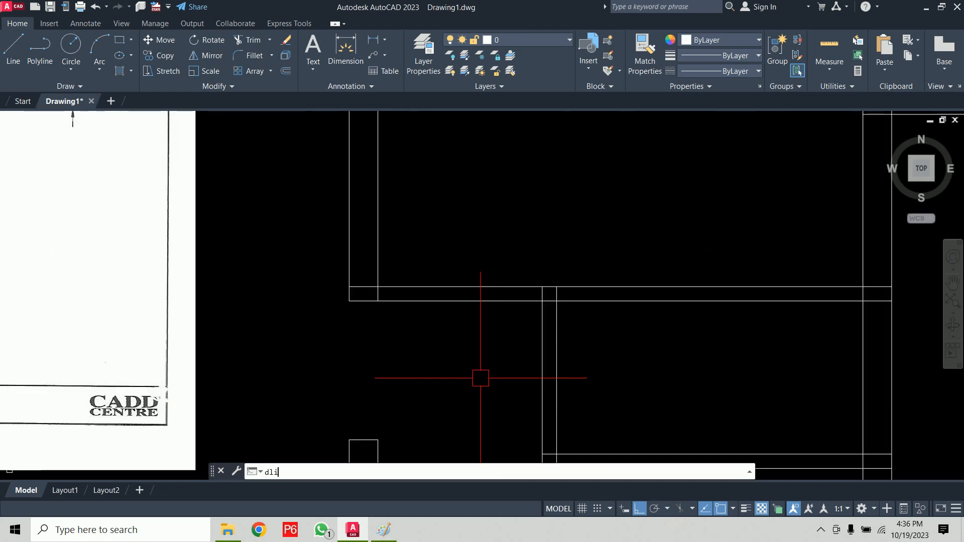
{"action": "key", "text": "Return"}
{"action": "left_click", "coordinate": [378, 301]}
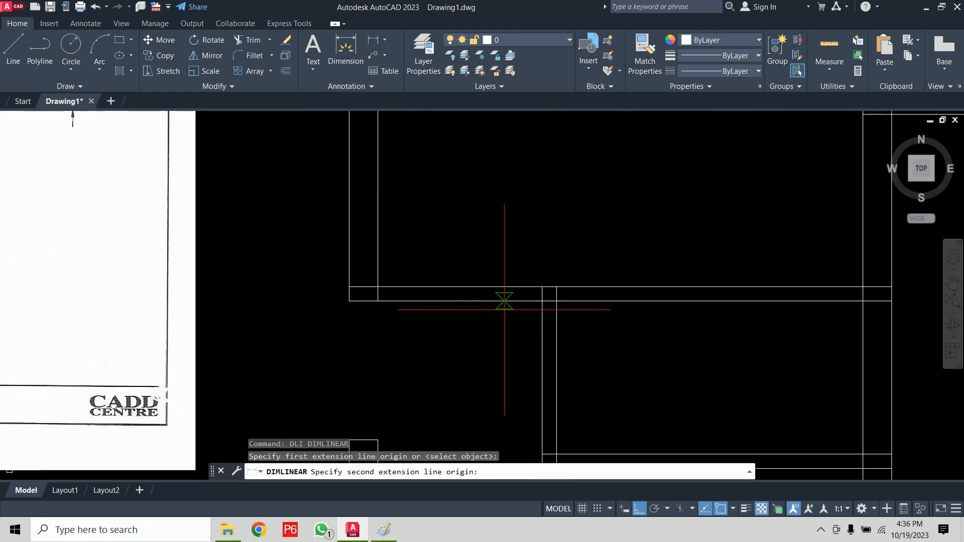
{"action": "left_click", "coordinate": [542, 300]}
{"action": "left_click", "coordinate": [460, 236]}
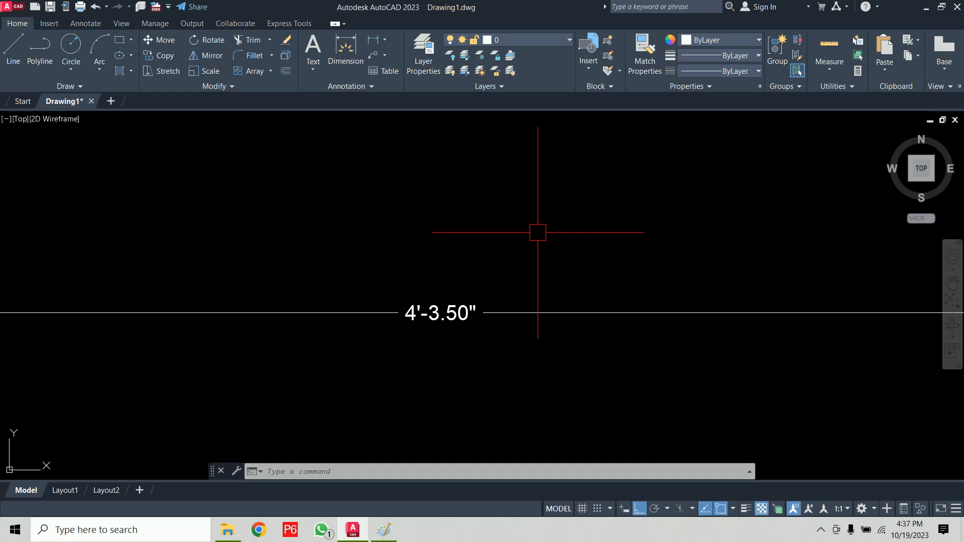
{"action": "left_click", "coordinate": [537, 233]}
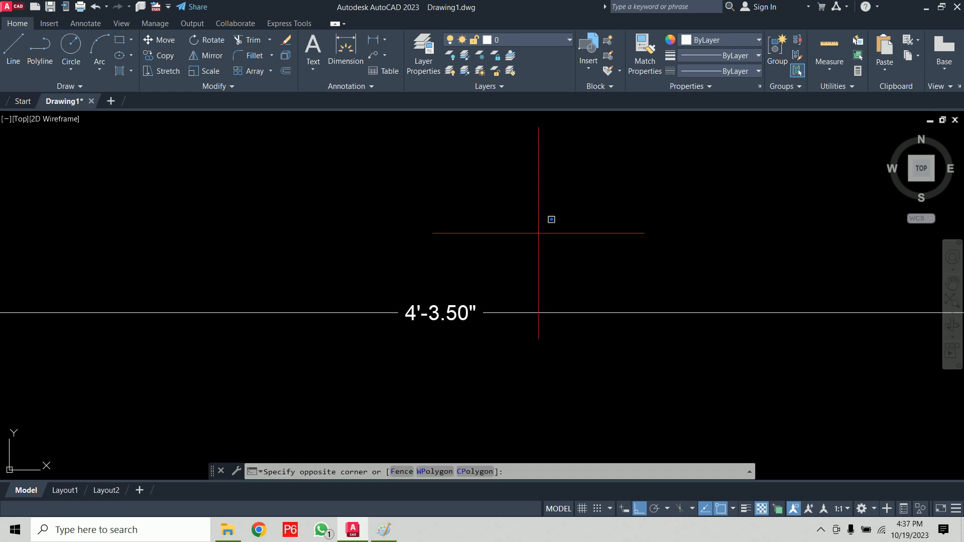
{"action": "left_click", "coordinate": [467, 359]}
{"action": "key", "text": "Delete"}
{"action": "scroll", "coordinate": [487, 287], "scroll_direction": "down", "scroll_amount": 5}
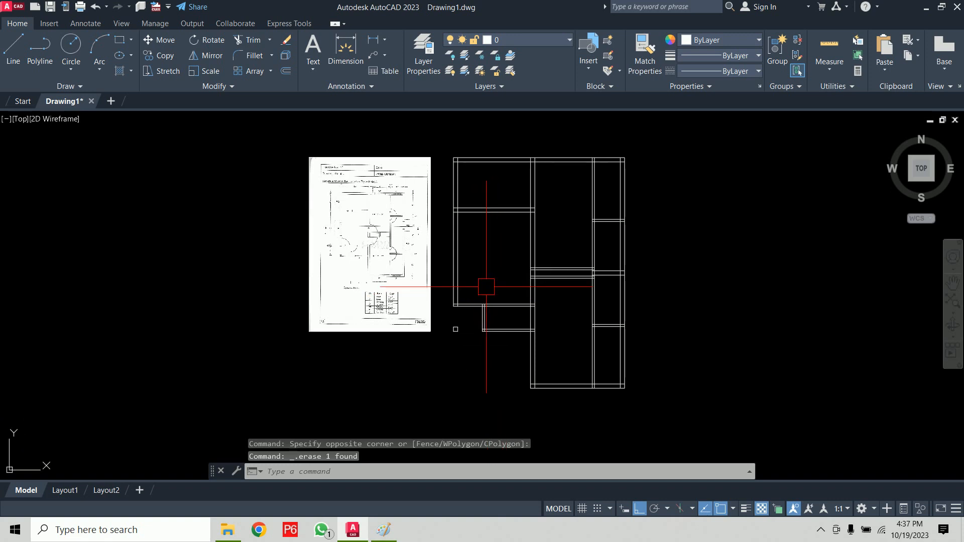
Trim the overlapping wall lines at the plan's top-left corner and where the first interior wall meets the top wall
{"action": "middle_click_drag", "start_coordinate": [487, 245], "coordinate": [453, 322]}
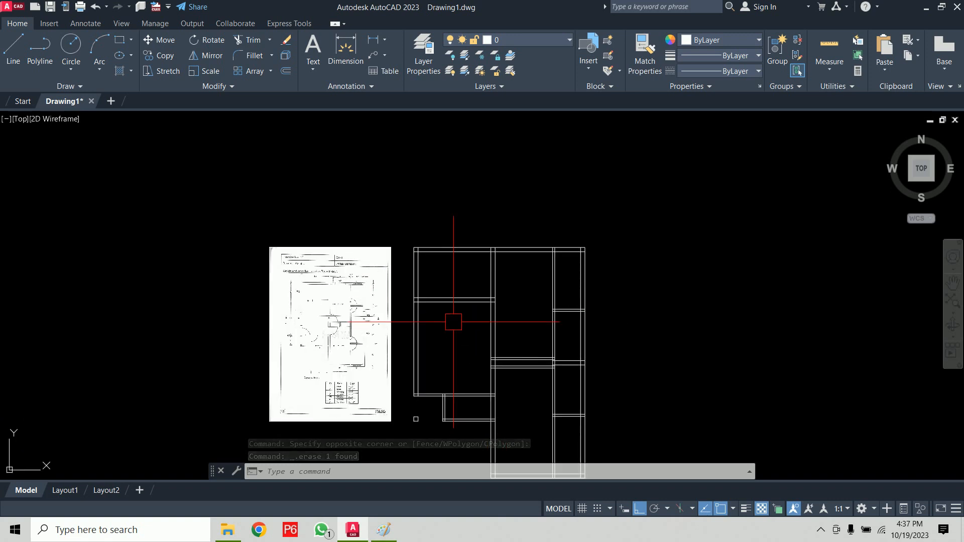
{"action": "type", "text": "t"}
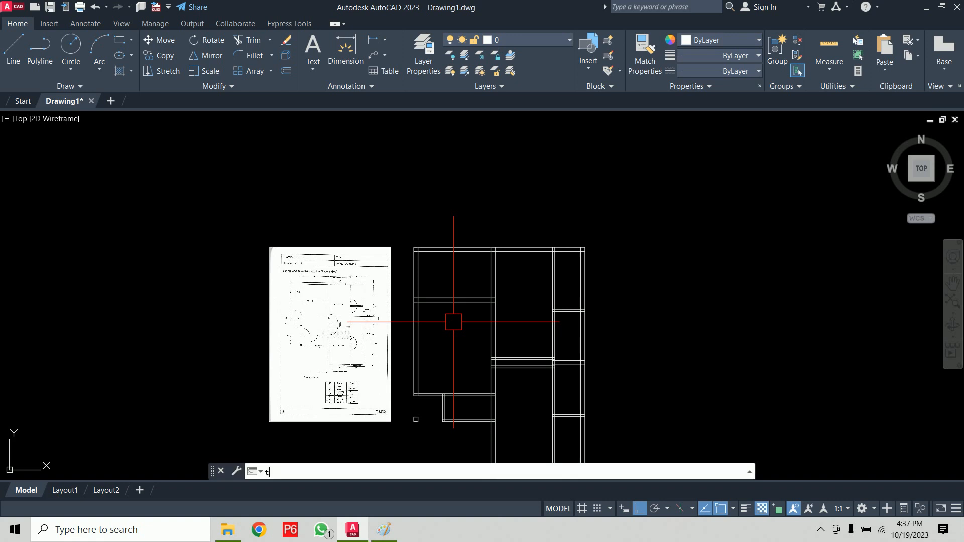
{"action": "type", "text": "r"}
{"action": "key", "text": "Return"}
{"action": "scroll", "coordinate": [462, 299], "scroll_direction": "up", "scroll_amount": 6}
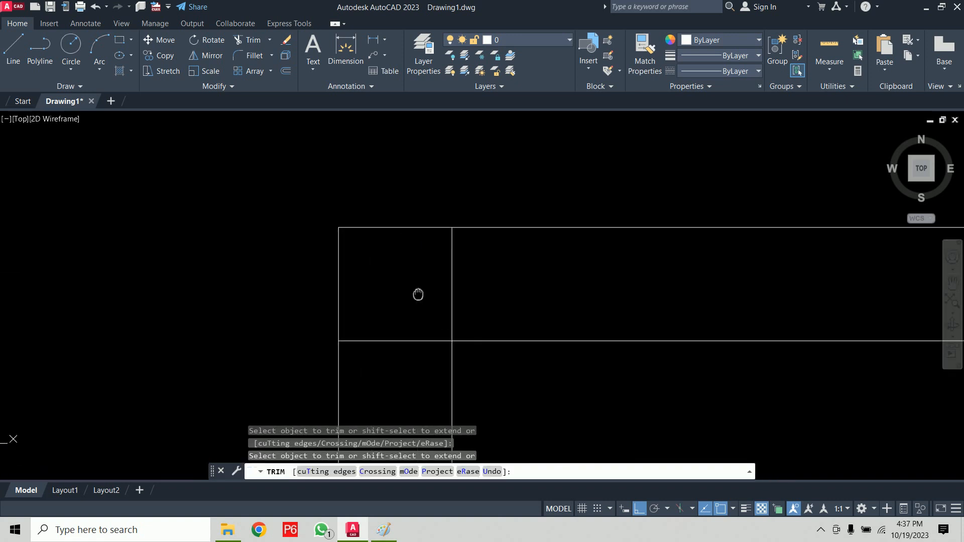
{"action": "left_click_drag", "start_coordinate": [338, 317], "coordinate": [468, 221]}
{"action": "scroll", "coordinate": [472, 233], "scroll_direction": "down", "scroll_amount": 8}
{"action": "middle_click_drag", "start_coordinate": [568, 310], "coordinate": [246, 280]}
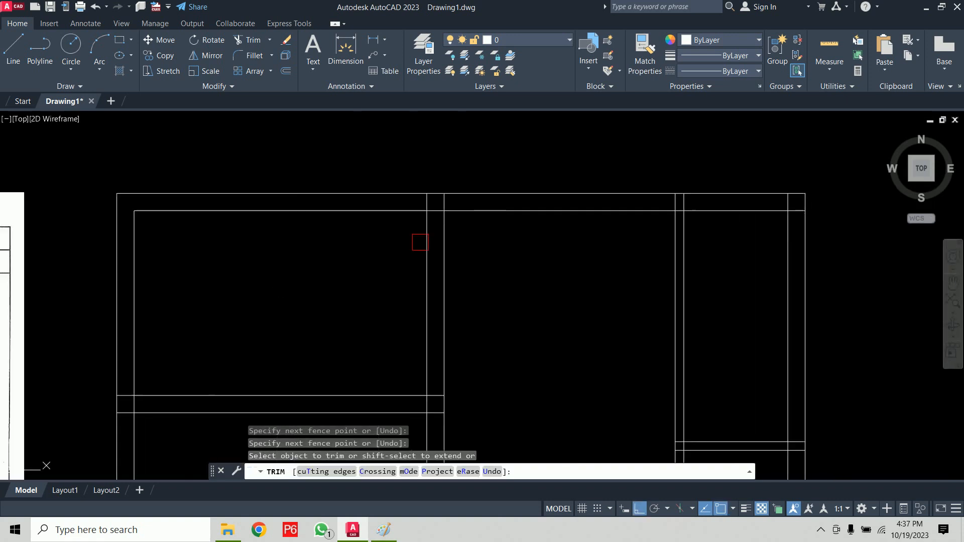
{"action": "scroll", "coordinate": [502, 189], "scroll_direction": "up", "scroll_amount": 6}
{"action": "left_click_drag", "start_coordinate": [103, 241], "coordinate": [274, 217]}
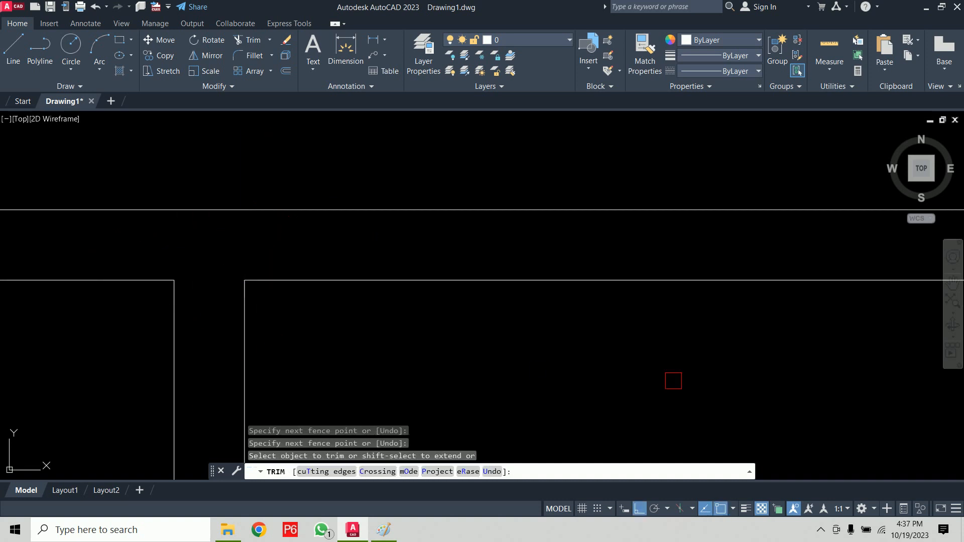
Trim the overlapping lines where the narrow right-hand partition meets the top wall and at the plan's top-right corner
{"action": "middle_click_drag", "start_coordinate": [673, 381], "coordinate": [2, 385]}
{"action": "scroll", "coordinate": [423, 249], "scroll_direction": "up", "scroll_amount": 3}
{"action": "mouse_move", "coordinate": [421, 249]}
{"action": "left_mouse_down"}
{"action": "mouse_move", "coordinate": [503, 239]}
{"action": "mouse_move", "coordinate": [532, 360]}
{"action": "left_mouse_up"}
{"action": "scroll", "coordinate": [718, 394], "scroll_direction": "down", "scroll_amount": 3}
{"action": "middle_click_drag", "start_coordinate": [773, 393], "coordinate": [89, 242]}
{"action": "scroll", "coordinate": [374, 181], "scroll_direction": "up", "scroll_amount": 2}
{"action": "left_click_drag", "start_coordinate": [372, 179], "coordinate": [501, 324]}
Trim the overlaps at both ends of the upper cross partition in the right-hand column of rooms
{"action": "scroll", "coordinate": [814, 198], "scroll_direction": "down", "scroll_amount": 5}
{"action": "middle_click_drag", "start_coordinate": [804, 359], "coordinate": [713, 151]}
{"action": "scroll", "coordinate": [703, 209], "scroll_direction": "up", "scroll_amount": 4}
{"action": "left_click_drag", "start_coordinate": [648, 262], "coordinate": [606, 384]}
{"action": "scroll", "coordinate": [481, 335], "scroll_direction": "down", "scroll_amount": 2}
{"action": "middle_click_drag", "start_coordinate": [481, 335], "coordinate": [527, 262]}
{"action": "scroll", "coordinate": [374, 307], "scroll_direction": "up", "scroll_amount": 4}
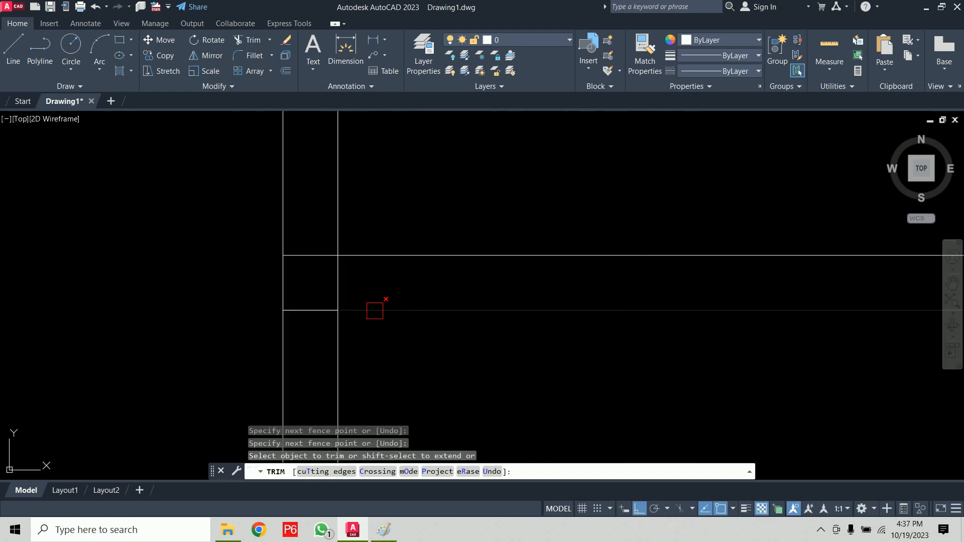
{"action": "mouse_move", "coordinate": [312, 220]}
{"action": "left_mouse_down"}
{"action": "mouse_move", "coordinate": [299, 347]}
{"action": "mouse_move", "coordinate": [361, 271]}
{"action": "left_mouse_up"}
Trim the overlap where the right-hand column's middle cross wall meets the outer right wall
{"action": "scroll", "coordinate": [490, 270], "scroll_direction": "down", "scroll_amount": 3}
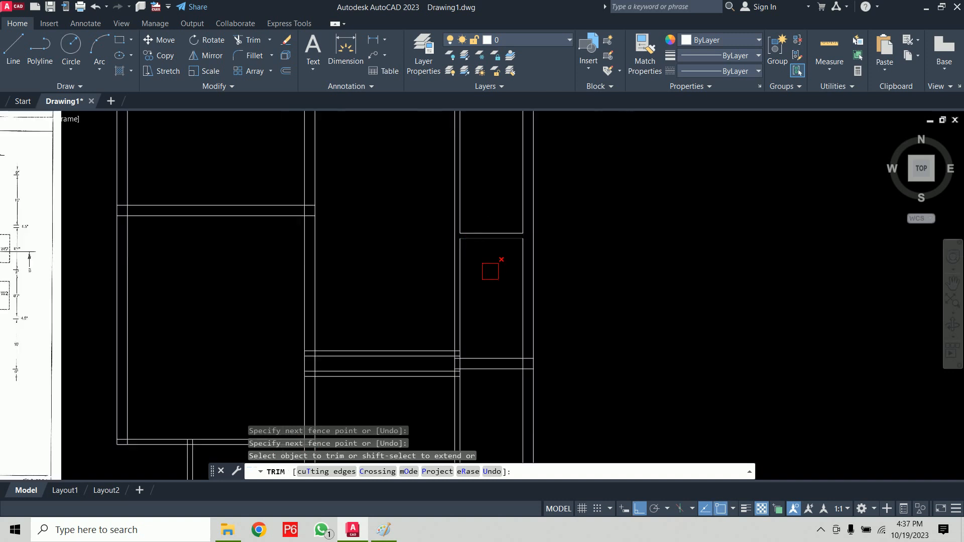
{"action": "middle_click_drag", "start_coordinate": [491, 269], "coordinate": [491, 221]}
{"action": "scroll", "coordinate": [491, 222], "scroll_direction": "up", "scroll_amount": 2}
{"action": "middle_click_drag", "start_coordinate": [470, 256], "coordinate": [662, 266]}
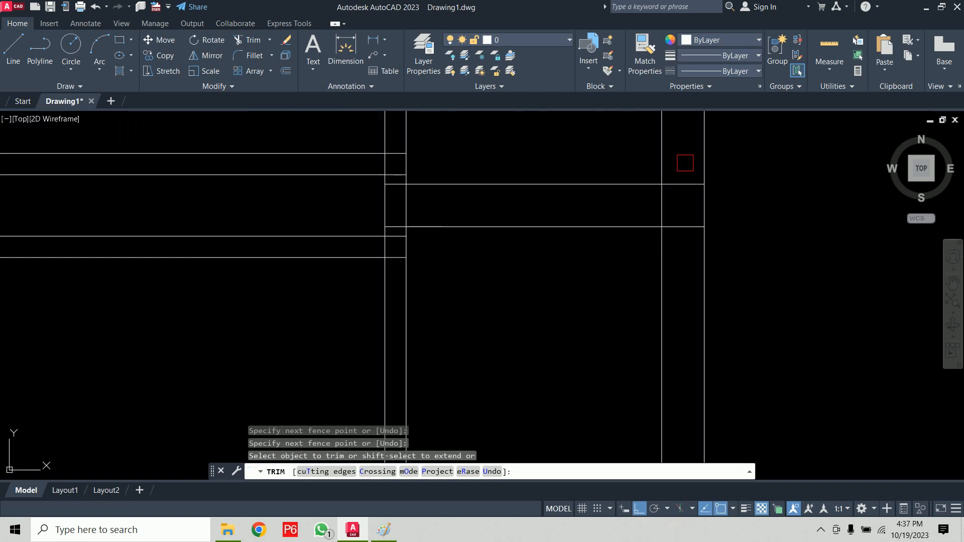
{"action": "mouse_move", "coordinate": [684, 163]}
{"action": "left_mouse_down"}
{"action": "mouse_move", "coordinate": [691, 262]}
{"action": "mouse_move", "coordinate": [677, 221]}
{"action": "left_mouse_up"}
Trim the overlaps where the two parallel central partitions meet the left interior wall
{"action": "scroll", "coordinate": [366, 181], "scroll_direction": "up", "scroll_amount": 4}
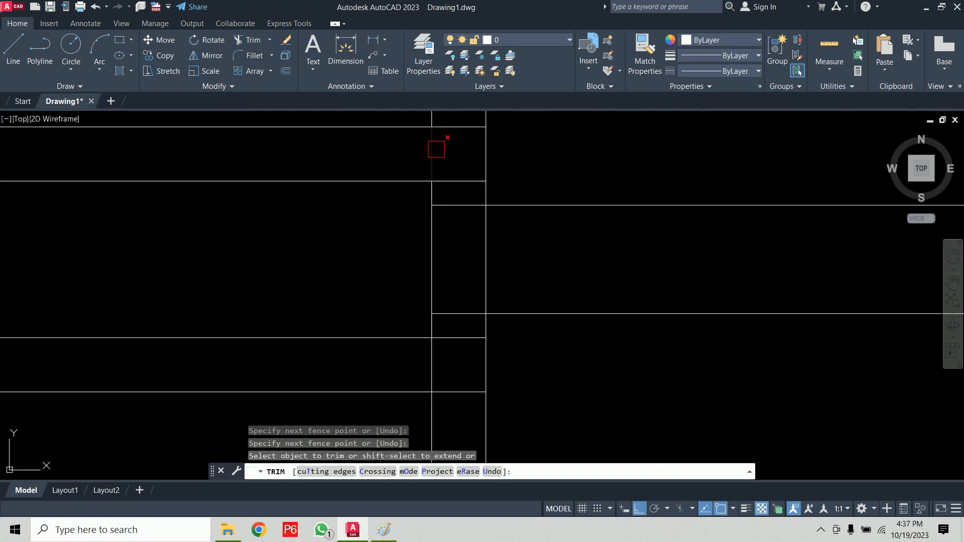
{"action": "middle_click_drag", "start_coordinate": [465, 151], "coordinate": [562, 205]}
{"action": "scroll", "coordinate": [591, 210], "scroll_direction": "down", "scroll_amount": 2}
{"action": "scroll", "coordinate": [643, 199], "scroll_direction": "down", "scroll_amount": 2}
{"action": "middle_click_drag", "start_coordinate": [648, 199], "coordinate": [656, 224]}
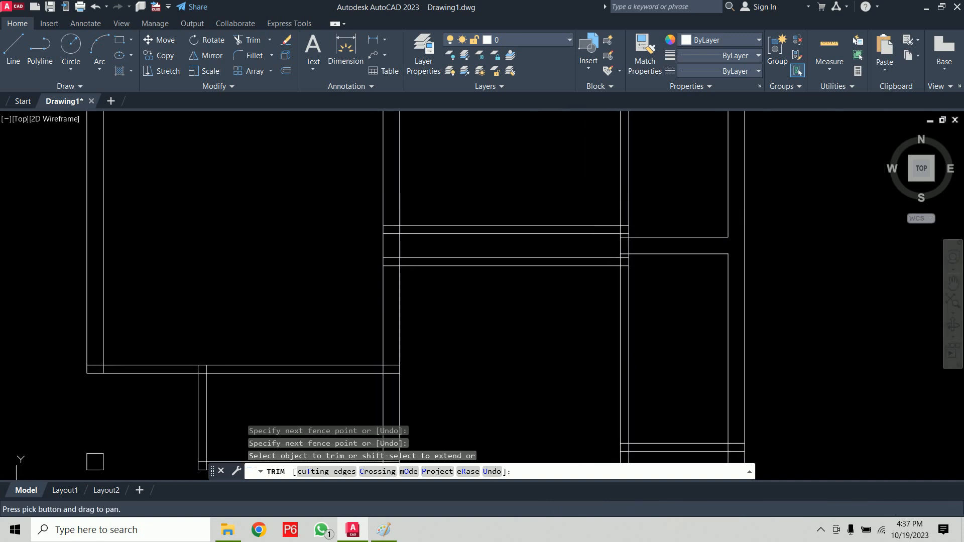
{"action": "scroll", "coordinate": [383, 224], "scroll_direction": "up", "scroll_amount": 4}
{"action": "left_click_drag", "start_coordinate": [401, 199], "coordinate": [399, 272]}
{"action": "left_click_drag", "start_coordinate": [398, 364], "coordinate": [398, 366]}
Trim the overlaps and leftover stub where the two central partitions and the right-hand cross wall meet the narrow vertical partition
{"action": "middle_click_drag", "start_coordinate": [645, 173], "coordinate": [256, 180]}
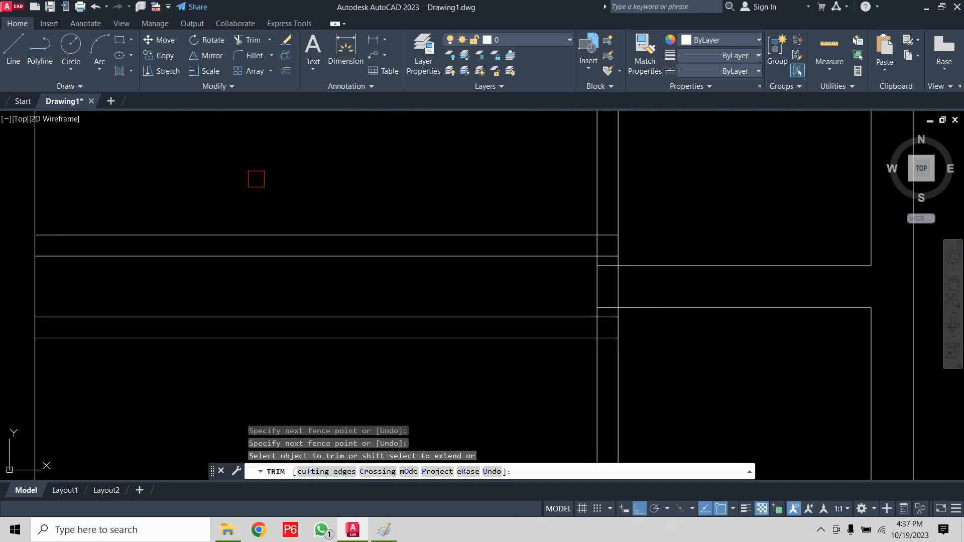
{"action": "scroll", "coordinate": [636, 247], "scroll_direction": "up", "scroll_amount": 4}
{"action": "mouse_move", "coordinate": [562, 175]}
{"action": "left_mouse_down"}
{"action": "mouse_move", "coordinate": [553, 281]}
{"action": "mouse_move", "coordinate": [577, 357]}
{"action": "mouse_move", "coordinate": [563, 445]}
{"action": "left_mouse_up"}
{"action": "scroll", "coordinate": [702, 221], "scroll_direction": "down", "scroll_amount": 6}
{"action": "middle_click_drag", "start_coordinate": [733, 190], "coordinate": [735, 218]}
{"action": "key", "text": "Return"}
{"action": "scroll", "coordinate": [653, 319], "scroll_direction": "up", "scroll_amount": 6}
{"action": "key", "text": "Return"}
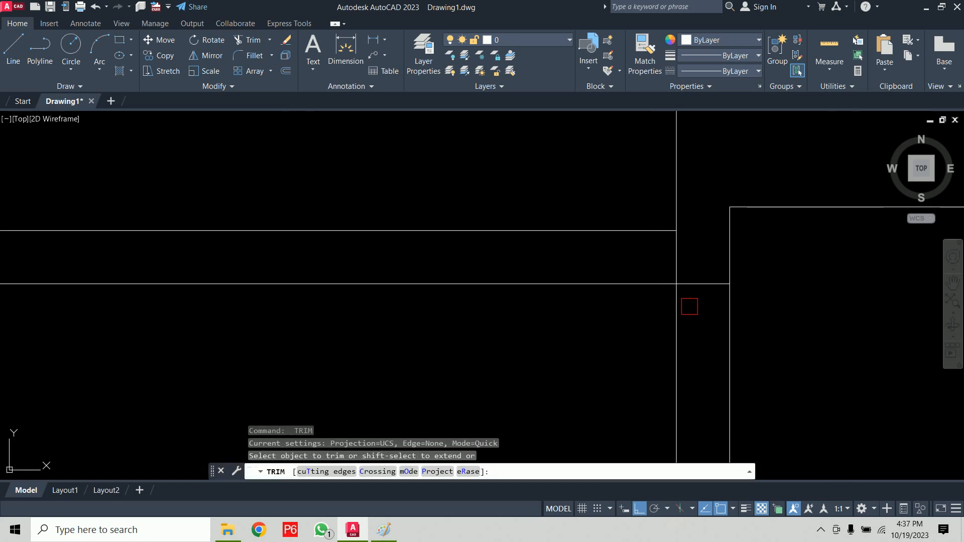
{"action": "left_click_drag", "start_coordinate": [704, 273], "coordinate": [696, 309]}
{"action": "key", "text": "Return"}
Draw a vertical line joining the midpoints of the two central partitions' outer lines
{"action": "scroll", "coordinate": [696, 309], "scroll_direction": "down", "scroll_amount": 3}
{"action": "middle_click_drag", "start_coordinate": [713, 270], "coordinate": [691, 293]}
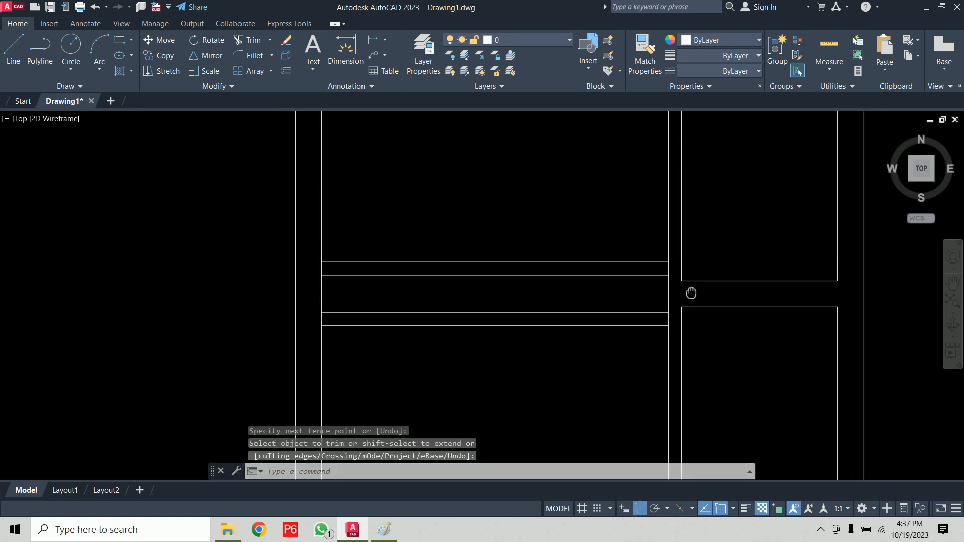
{"action": "scroll", "coordinate": [690, 293], "scroll_direction": "up", "scroll_amount": 1}
{"action": "type", "text": "l"}
{"action": "key", "text": "Return"}
{"action": "left_click", "coordinate": [377, 244]}
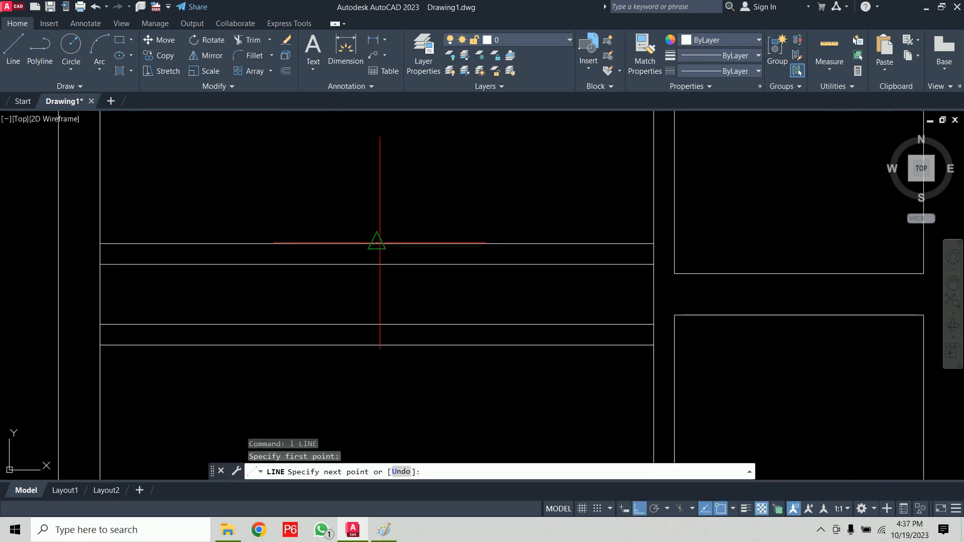
{"action": "left_click", "coordinate": [377, 345]}
{"action": "key", "text": "Return"}
Offset the vertical centre line 2.25" to both sides and delete the original line
{"action": "type", "text": "o"}
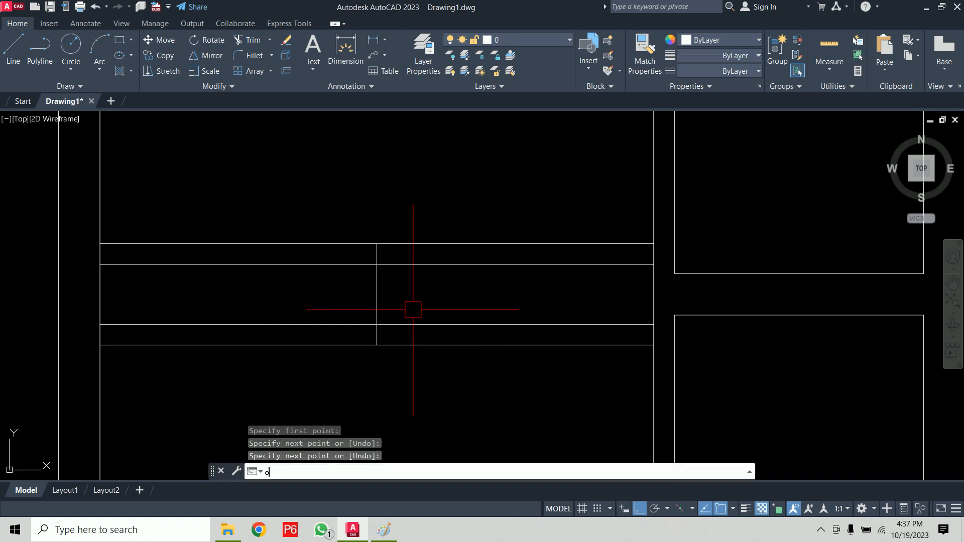
{"action": "key", "text": "Return"}
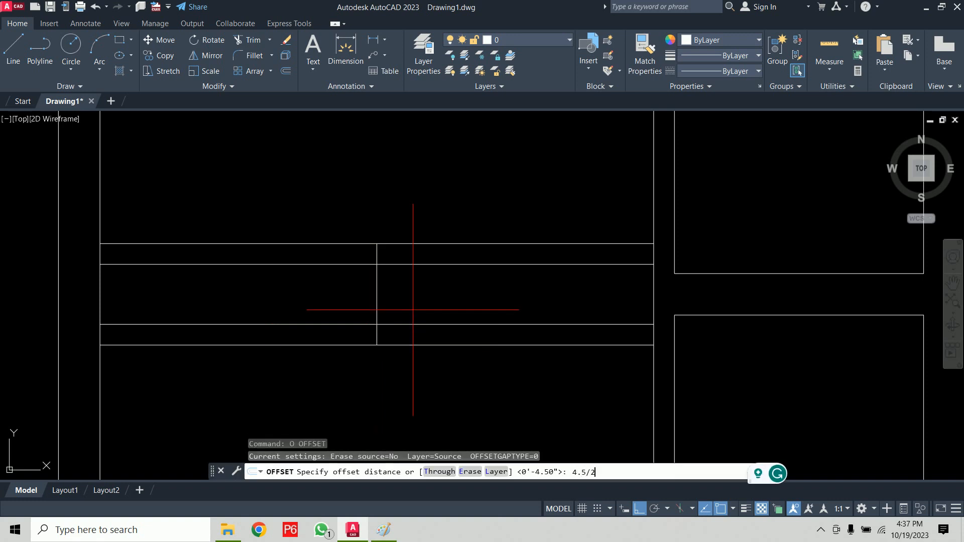
{"action": "key", "text": "Return"}
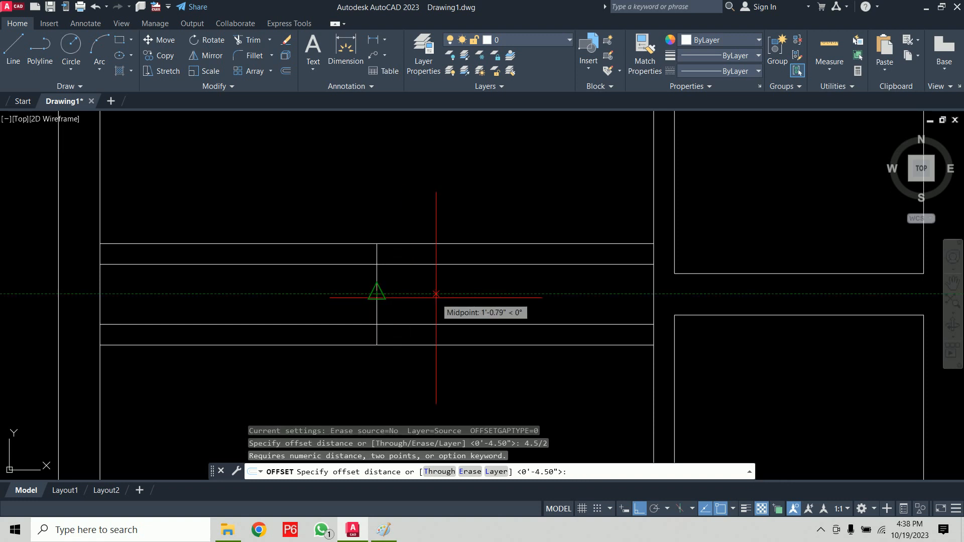
{"action": "type", "text": "2.25"}
{"action": "key", "text": "Return"}
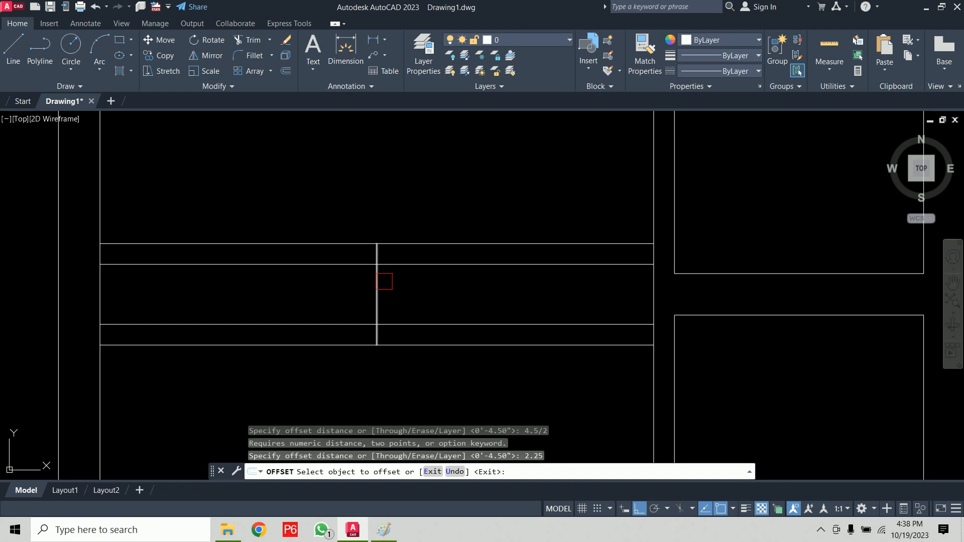
{"action": "left_click", "coordinate": [384, 281]}
{"action": "left_click", "coordinate": [435, 289]}
{"action": "left_click", "coordinate": [377, 281]}
{"action": "left_click", "coordinate": [348, 282]}
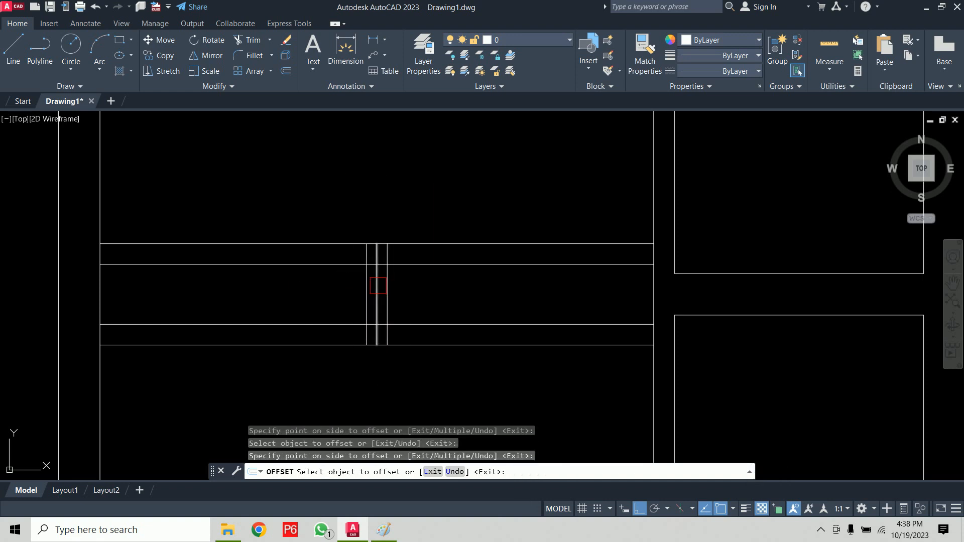
{"action": "key", "text": "Return"}
{"action": "left_click", "coordinate": [378, 285]}
{"action": "key", "text": "Delete"}
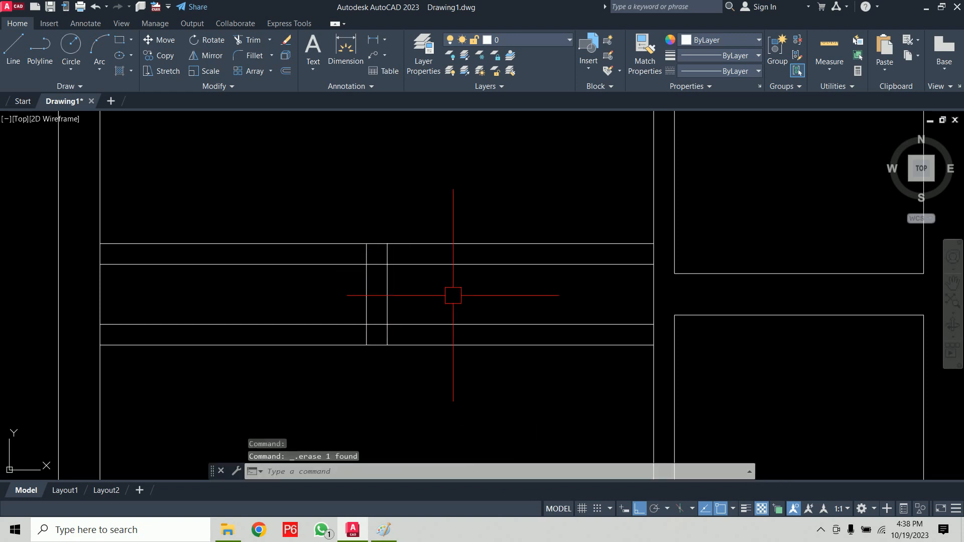
Trim the central partition lines into a stepped wall around two recesses, one opening upward and one downward
{"action": "type", "text": "tr"}
{"action": "key", "text": "Return"}
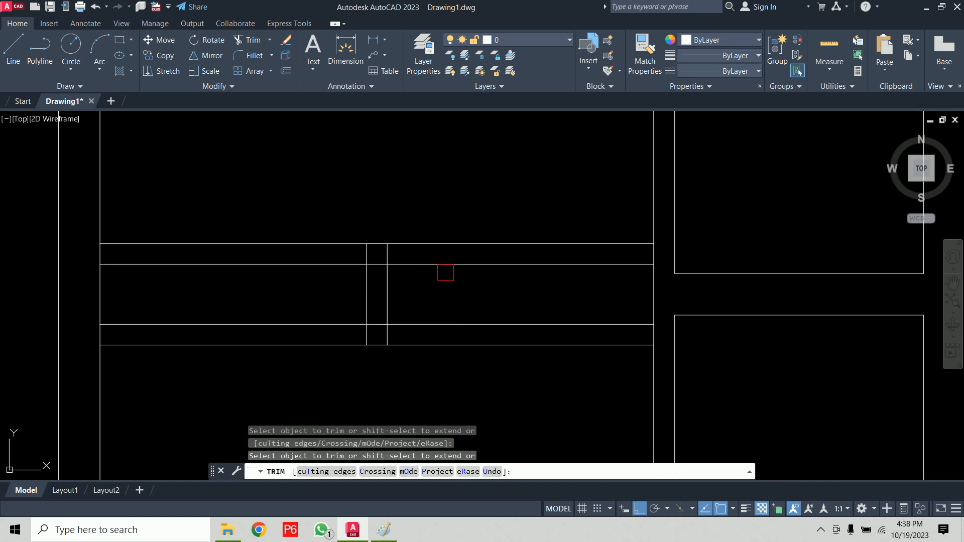
{"action": "scroll", "coordinate": [350, 264], "scroll_direction": "up", "scroll_amount": 4}
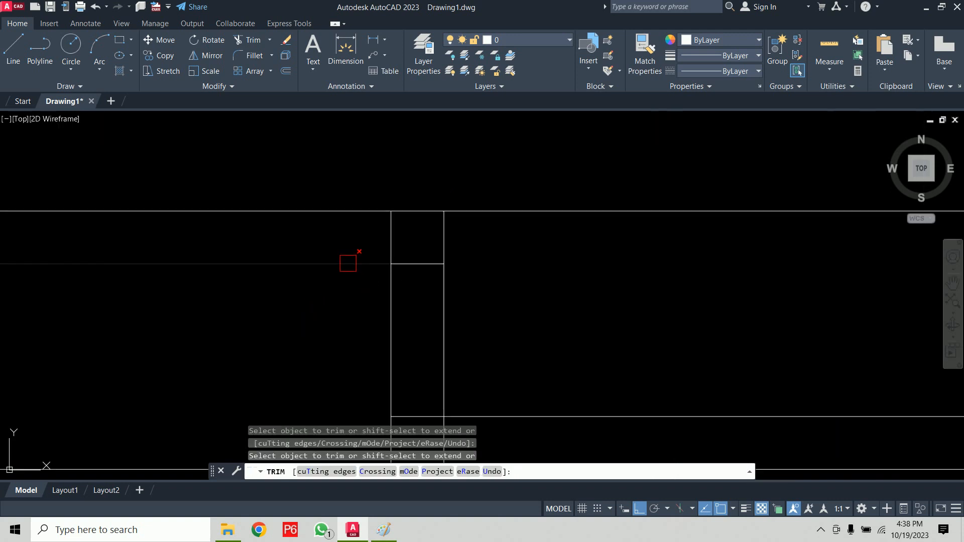
{"action": "left_click_drag", "start_coordinate": [354, 241], "coordinate": [412, 275]}
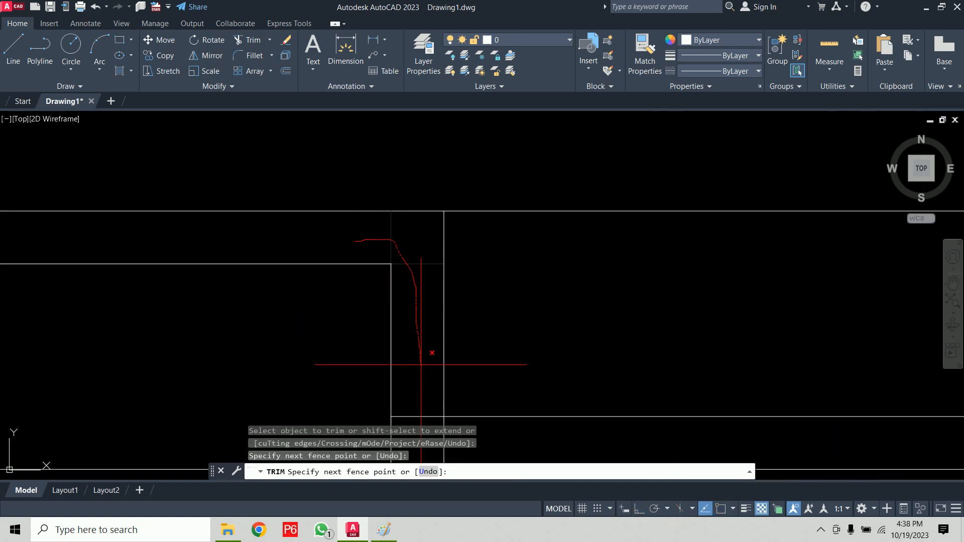
{"action": "mouse_move", "coordinate": [421, 364]}
{"action": "left_mouse_down"}
{"action": "mouse_move", "coordinate": [436, 437]}
{"action": "mouse_move", "coordinate": [572, 455]}
{"action": "left_mouse_up"}
{"action": "scroll", "coordinate": [525, 314], "scroll_direction": "down", "scroll_amount": 2}
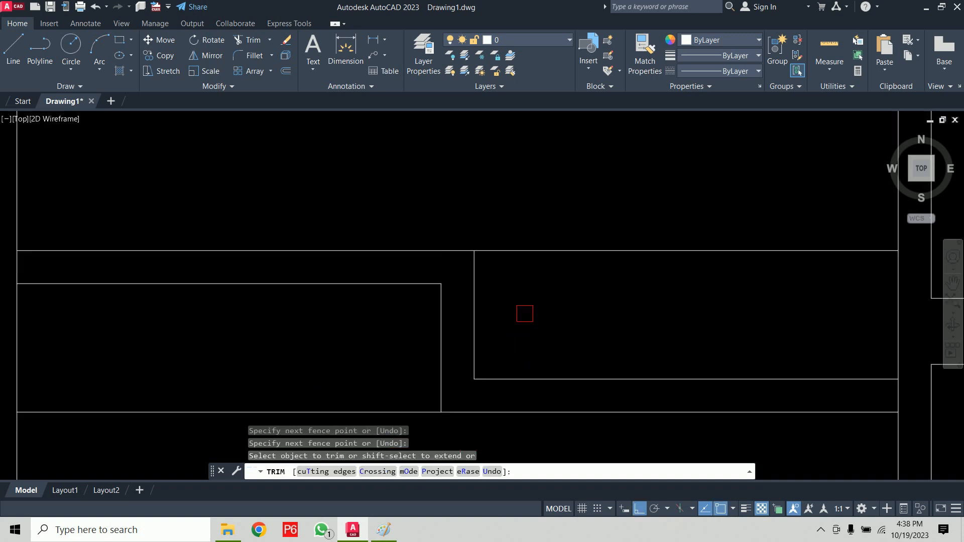
{"action": "scroll", "coordinate": [548, 220], "scroll_direction": "down", "scroll_amount": 4}
{"action": "key", "text": "Return"}
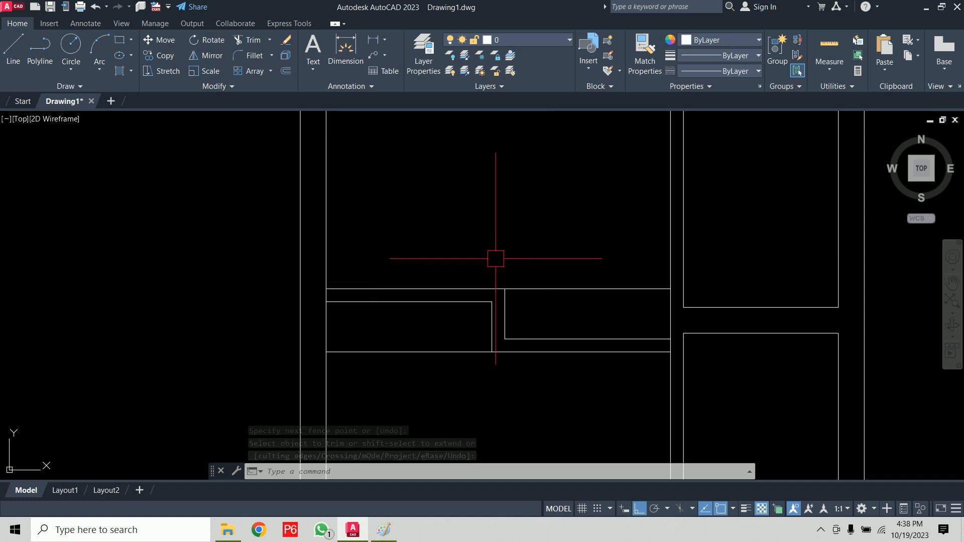
Check the attached exercise plan and its specifications table for the location and size of the opening marked O
{"action": "scroll", "coordinate": [535, 231], "scroll_direction": "down", "scroll_amount": 6}
{"action": "middle_click_drag", "start_coordinate": [518, 216], "coordinate": [592, 369]}
{"action": "scroll", "coordinate": [295, 303], "scroll_direction": "up", "scroll_amount": 8}
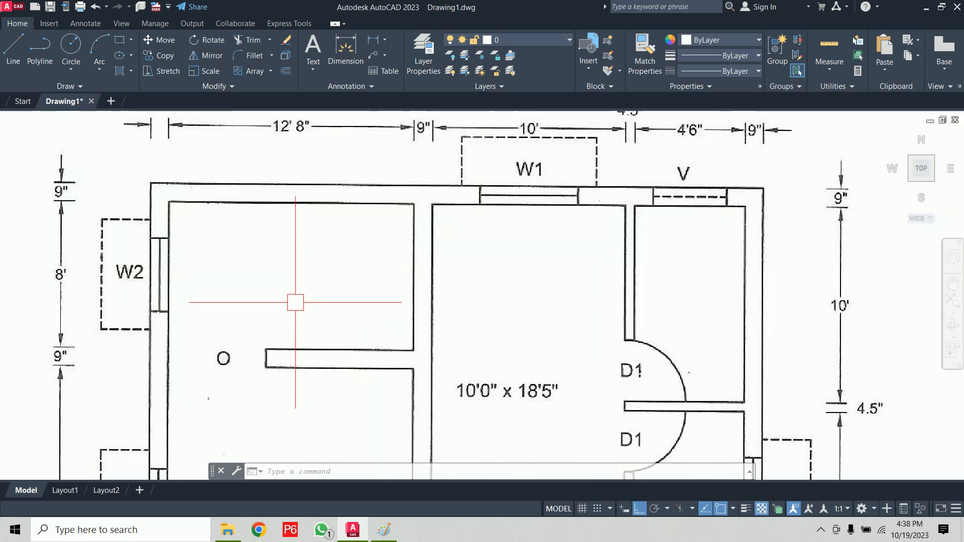
{"action": "scroll", "coordinate": [277, 369], "scroll_direction": "down", "scroll_amount": 9}
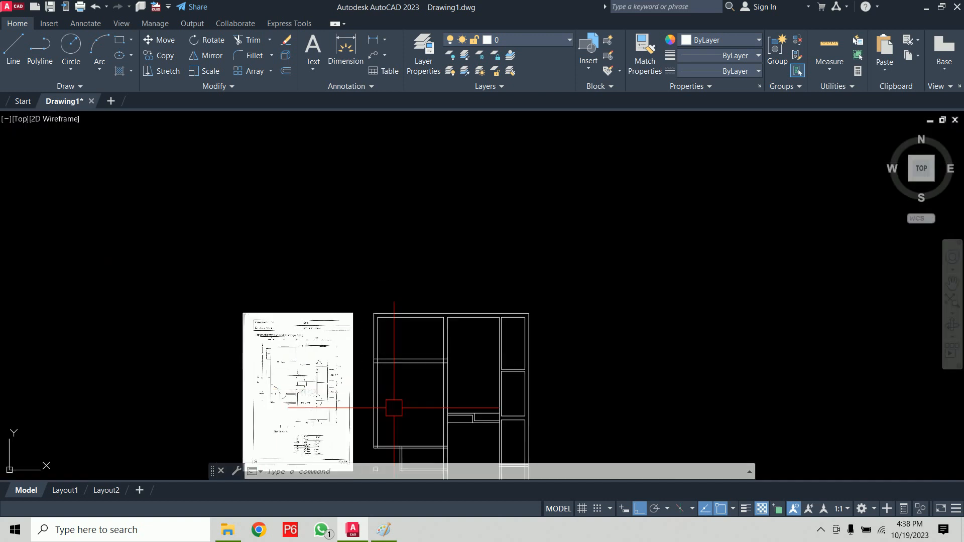
{"action": "scroll", "coordinate": [394, 406], "scroll_direction": "up", "scroll_amount": 2}
{"action": "middle_click_drag", "start_coordinate": [394, 407], "coordinate": [393, 193]}
{"action": "scroll", "coordinate": [277, 250], "scroll_direction": "up", "scroll_amount": 6}
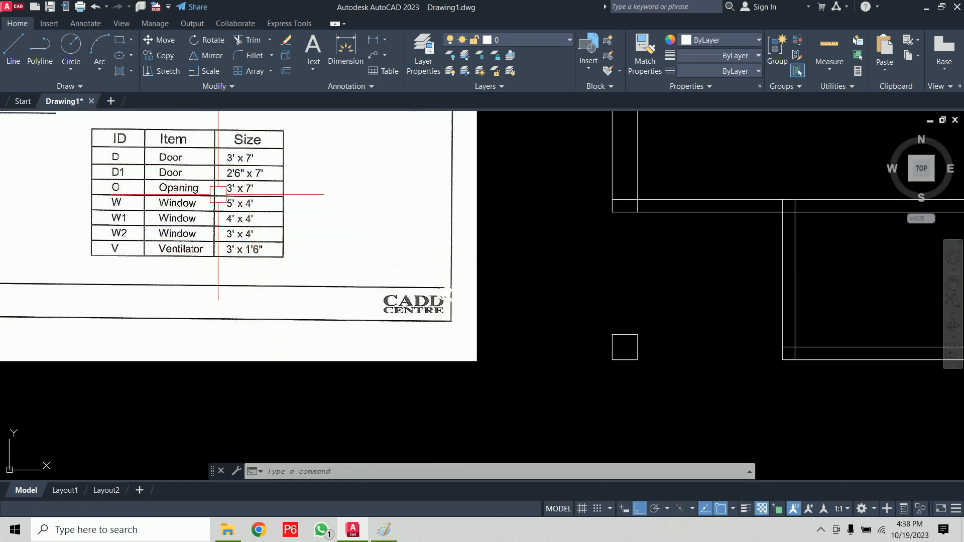
{"action": "scroll", "coordinate": [270, 201], "scroll_direction": "down", "scroll_amount": 8}
{"action": "middle_click_drag", "start_coordinate": [343, 268], "coordinate": [347, 281]}
Trim the overlapping lines where the upper-left cross wall meets the inner face of the left outer wall
{"action": "scroll", "coordinate": [347, 282], "scroll_direction": "up", "scroll_amount": 10}
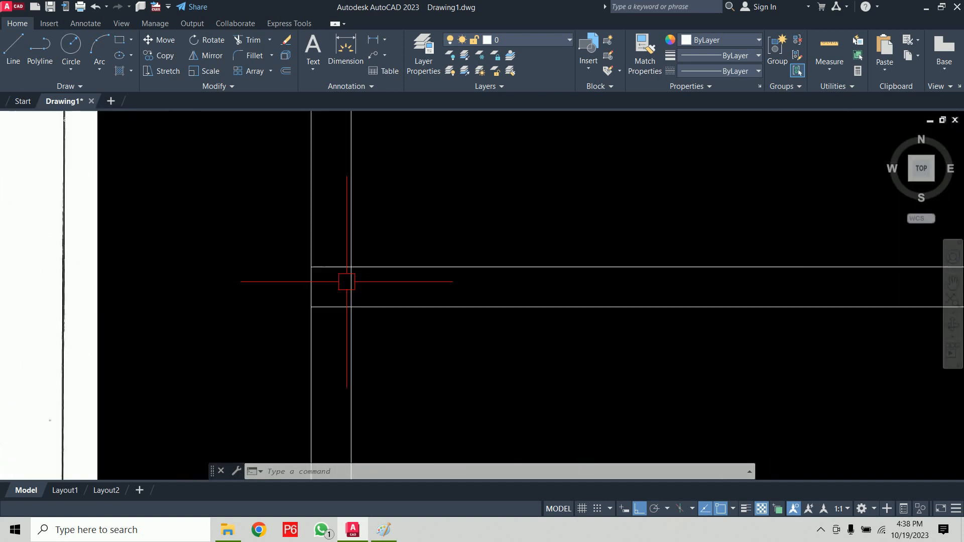
{"action": "type", "text": "tr"}
{"action": "key", "text": "Return"}
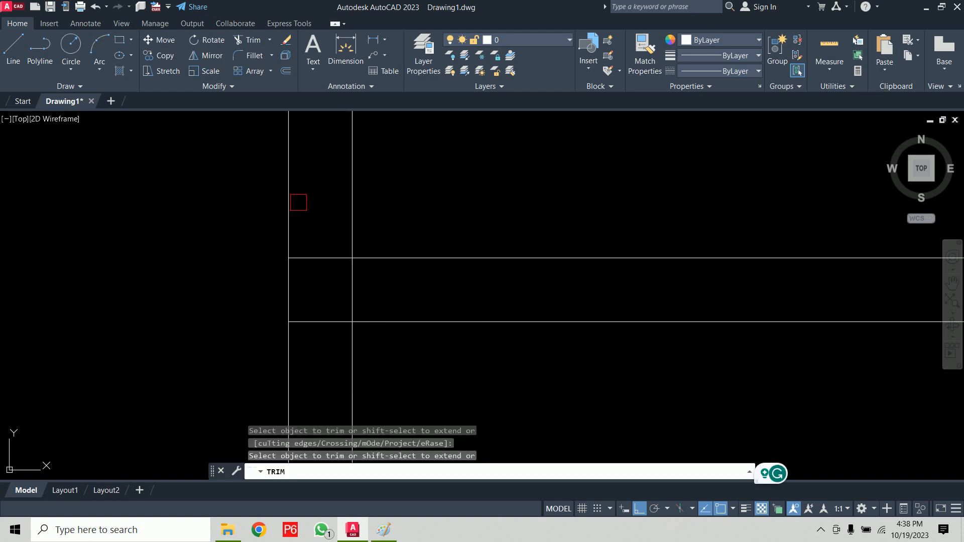
{"action": "left_click_drag", "start_coordinate": [307, 201], "coordinate": [312, 334]}
{"action": "key", "text": "Return"}
{"action": "key", "text": "Escape"}
Draw a vertical line joining the upper-left cross wall's two lines along the outer wall's inner face
{"action": "type", "text": "l"}
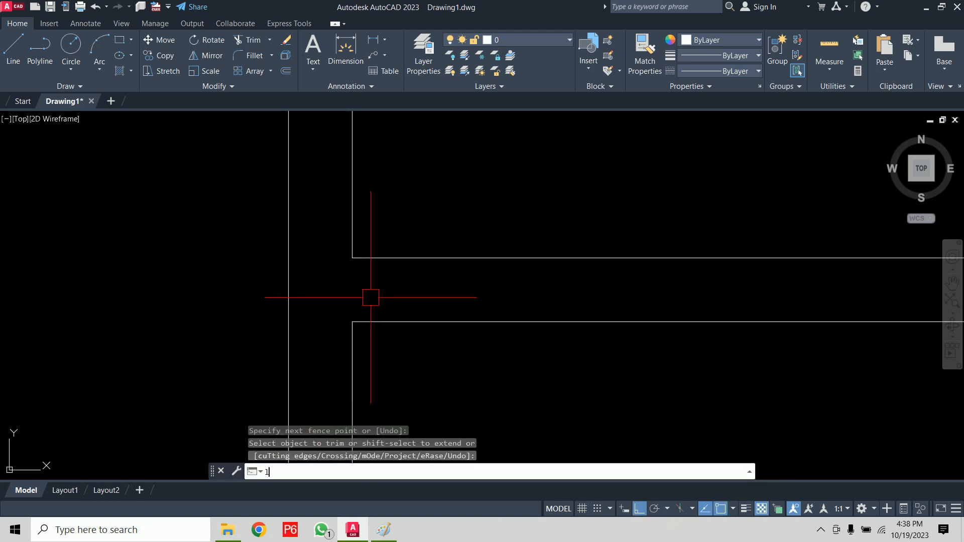
{"action": "key", "text": "Return"}
{"action": "left_click", "coordinate": [352, 258]}
{"action": "left_click", "coordinate": [352, 322]}
{"action": "key", "text": "Return"}
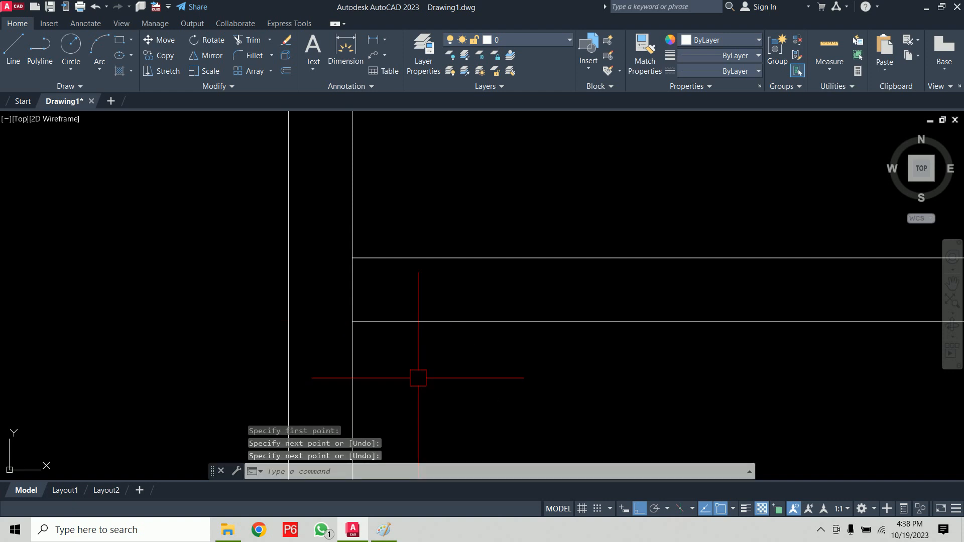
Offset the line at the cross wall's outer-wall end 3' into the room
{"action": "type", "text": "o"}
{"action": "key", "text": "Return"}
{"action": "type", "text": "3'"}
{"action": "key", "text": "Return"}
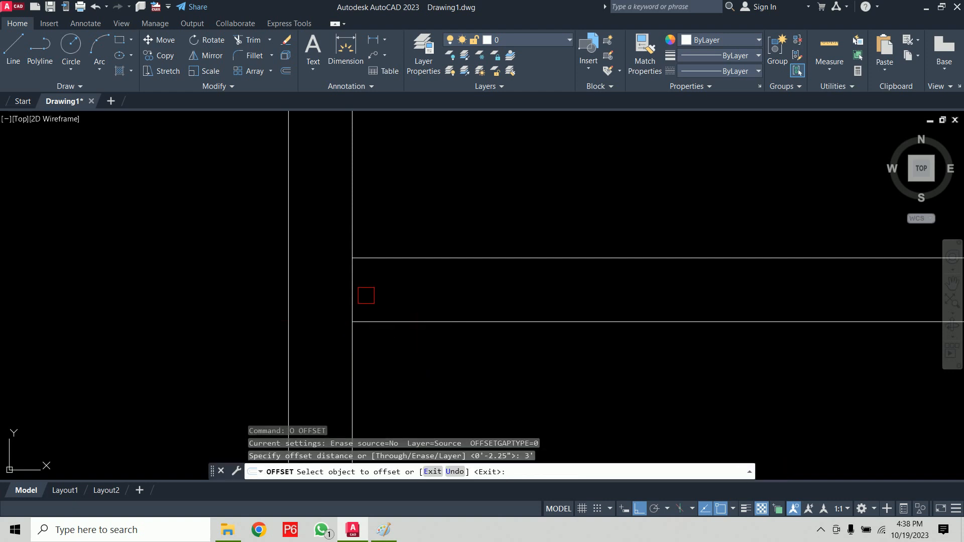
{"action": "left_click", "coordinate": [352, 285]}
{"action": "left_click", "coordinate": [496, 367]}
Trim both cross wall lines between the outer wall and the offset line to cut the opening
{"action": "type", "text": "tr"}
{"action": "key", "text": "Return"}
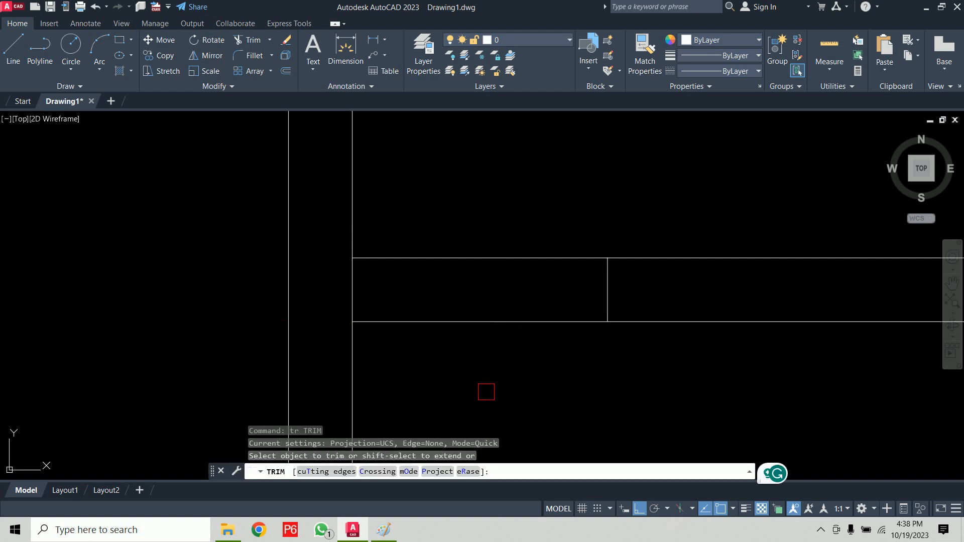
{"action": "left_click", "coordinate": [487, 346]}
{"action": "left_click", "coordinate": [486, 213]}
{"action": "key", "text": "Return"}
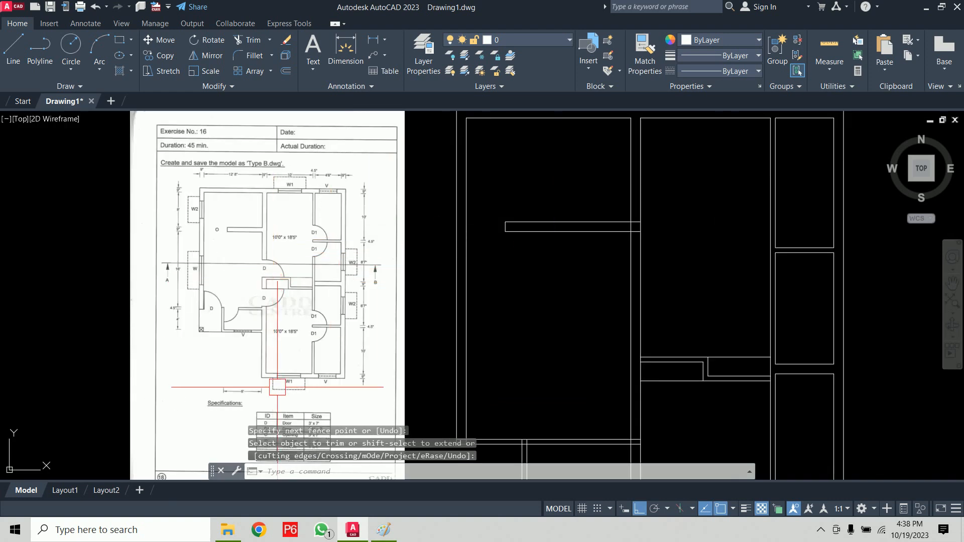
Draw a short line across the central vertical wall, level with the stepped partition's upper line
{"action": "scroll", "coordinate": [284, 391], "scroll_direction": "up", "scroll_amount": 2}
{"action": "middle_click_drag", "start_coordinate": [308, 396], "coordinate": [301, 317]}
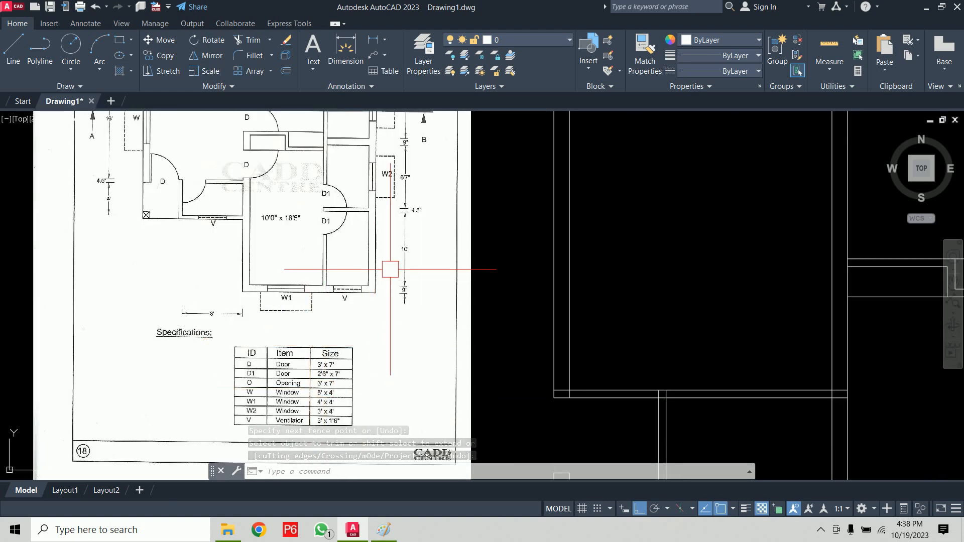
{"action": "middle_click_drag", "start_coordinate": [389, 270], "coordinate": [294, 417]}
{"action": "middle_click_drag", "start_coordinate": [768, 291], "coordinate": [680, 200]}
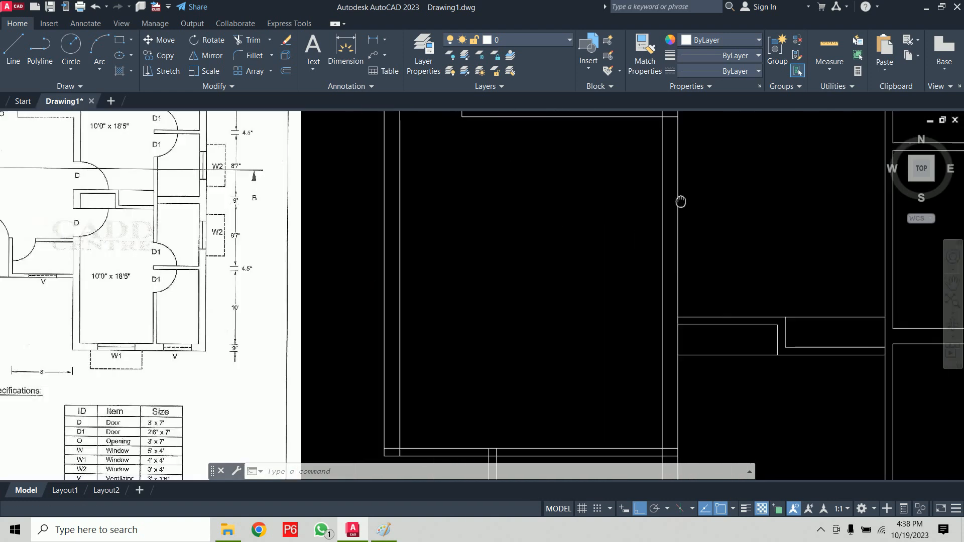
{"action": "scroll", "coordinate": [722, 247], "scroll_direction": "down", "scroll_amount": 2}
{"action": "mouse_move", "coordinate": [722, 247]}
{"action": "middle_mouse_down"}
{"action": "mouse_move", "coordinate": [637, 350]}
{"action": "mouse_move", "coordinate": [605, 345]}
{"action": "mouse_move", "coordinate": [600, 282]}
{"action": "middle_mouse_up"}
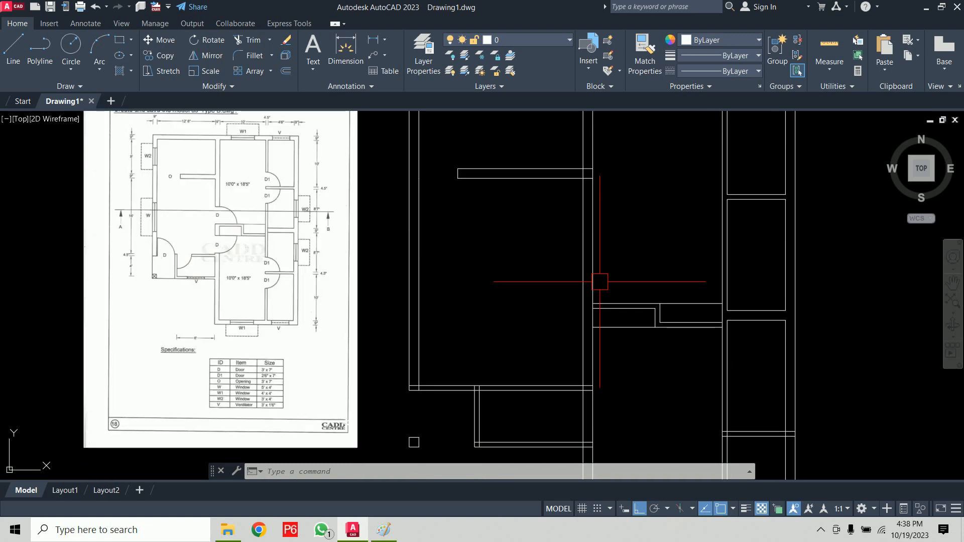
{"action": "scroll", "coordinate": [618, 296], "scroll_direction": "up", "scroll_amount": 6}
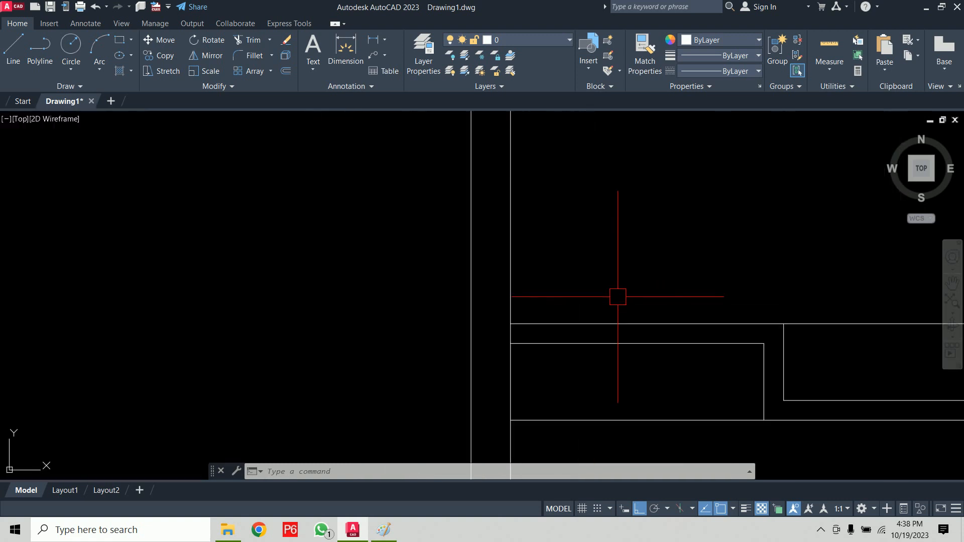
{"action": "key", "text": "Return"}
{"action": "left_click", "coordinate": [510, 324]}
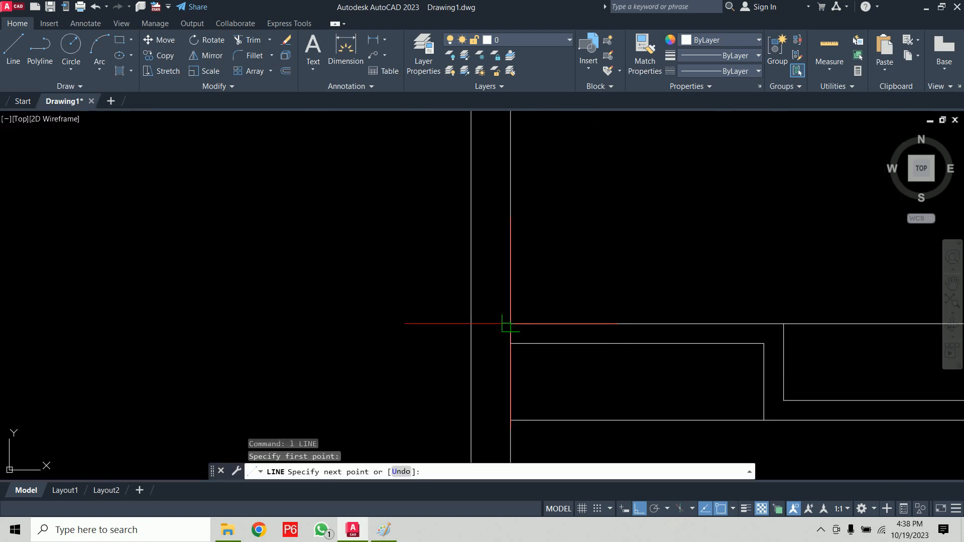
{"action": "left_click", "coordinate": [471, 324]}
{"action": "key", "text": "Return"}
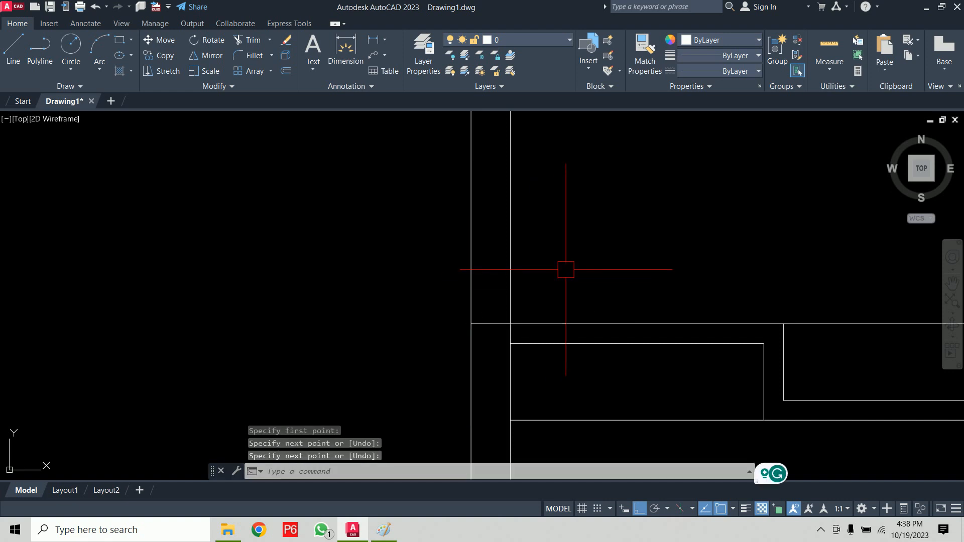
Offset the short line at the stepped partition's upper edge 3' upward to mark the upper door jamb
{"action": "type", "text": "o"}
{"action": "key", "text": "Return"}
{"action": "type", "text": "3'"}
{"action": "key", "text": "Return"}
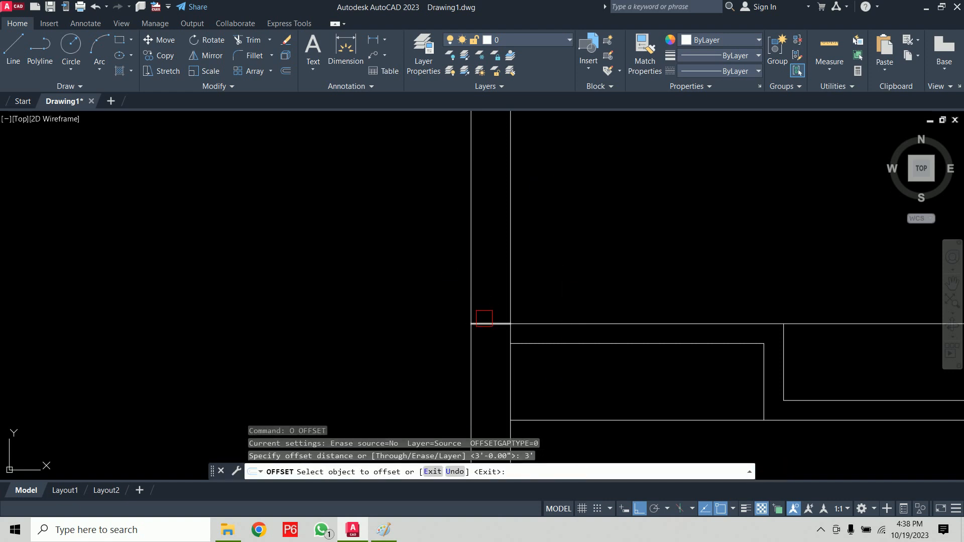
{"action": "left_click", "coordinate": [483, 324]}
{"action": "left_click", "coordinate": [493, 200]}
{"action": "scroll", "coordinate": [585, 195], "scroll_direction": "down", "scroll_amount": 2}
{"action": "middle_click_drag", "start_coordinate": [599, 228], "coordinate": [594, 183]}
{"action": "key", "text": "Return"}
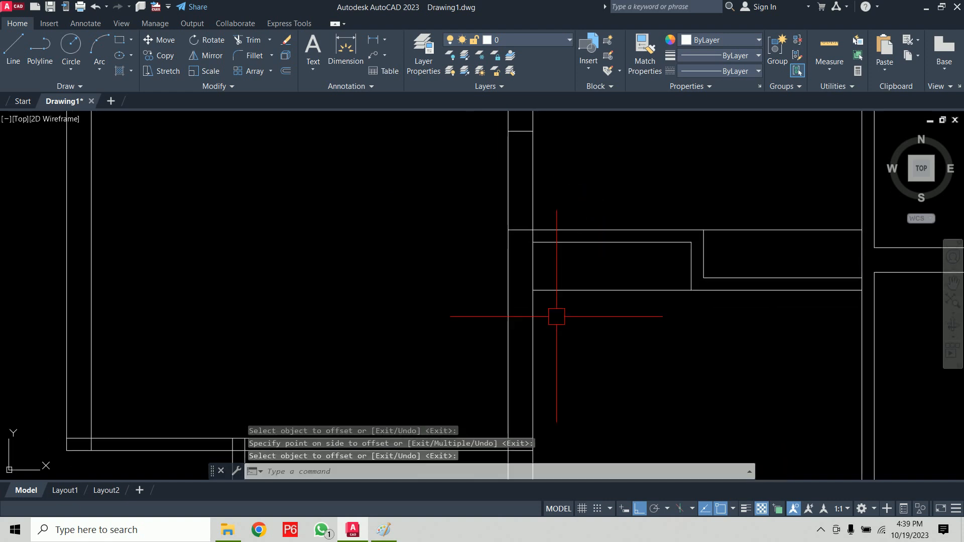
{"action": "key", "text": "Return"}
{"action": "left_click", "coordinate": [603, 370]}
{"action": "key", "text": "Escape"}
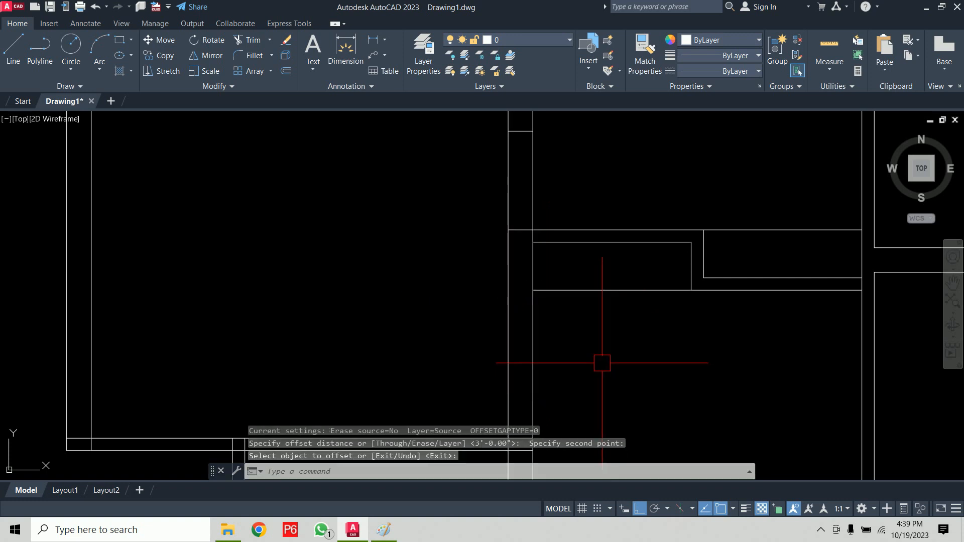
{"action": "key", "text": "Escape"}
Draw a short line across the central vertical wall, level with the stepped partition's lower line
{"action": "type", "text": "l"}
{"action": "key", "text": "Return"}
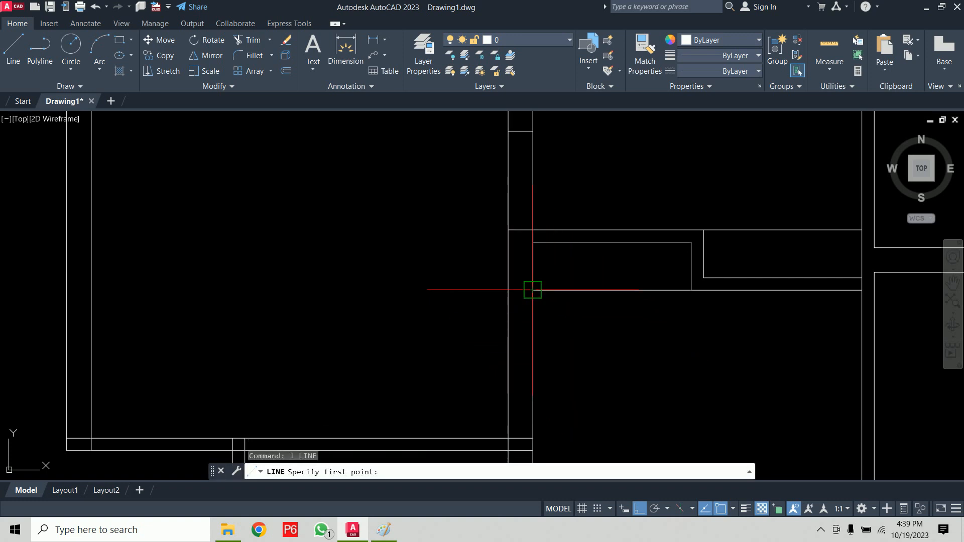
{"action": "left_click", "coordinate": [533, 290]}
{"action": "left_click", "coordinate": [508, 290]}
{"action": "key", "text": "Return"}
Offset the short line at the stepped partition's lower edge 3' downward to mark the lower door jamb
{"action": "type", "text": "o"}
{"action": "key", "text": "Return"}
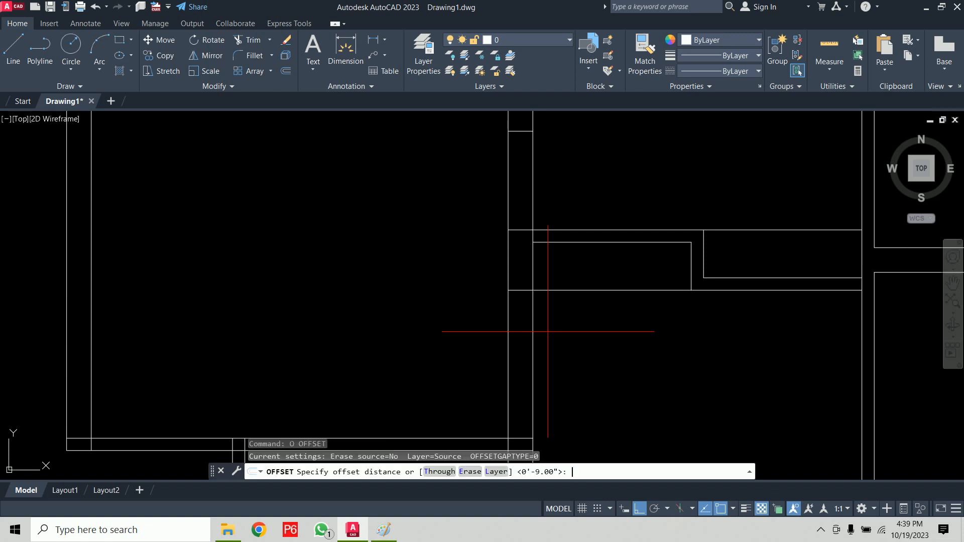
{"action": "type", "text": "3'"}
{"action": "key", "text": "Return"}
{"action": "scroll", "coordinate": [530, 304], "scroll_direction": "up", "scroll_amount": 1}
{"action": "left_click", "coordinate": [517, 279]}
{"action": "left_click", "coordinate": [532, 346]}
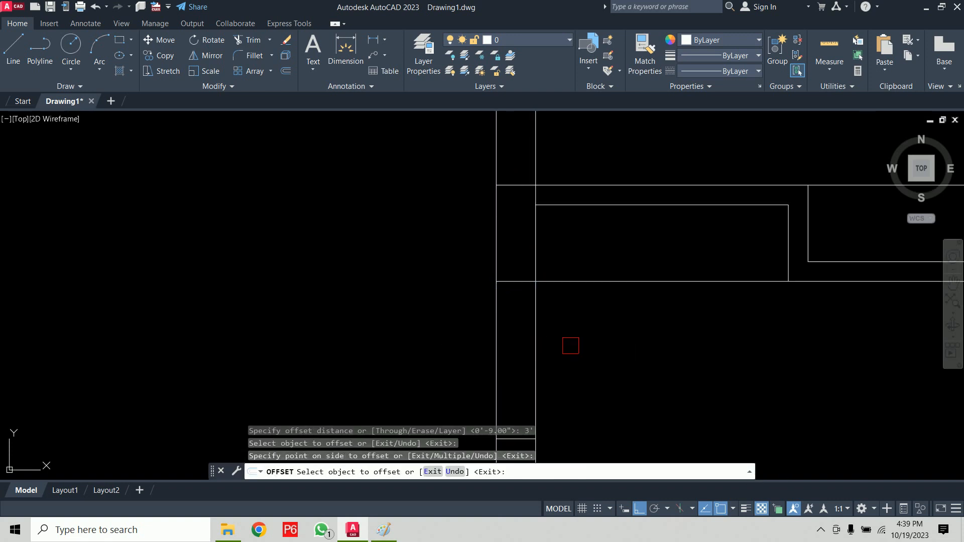
{"action": "scroll", "coordinate": [589, 342], "scroll_direction": "down", "scroll_amount": 3}
{"action": "key", "text": "Escape"}
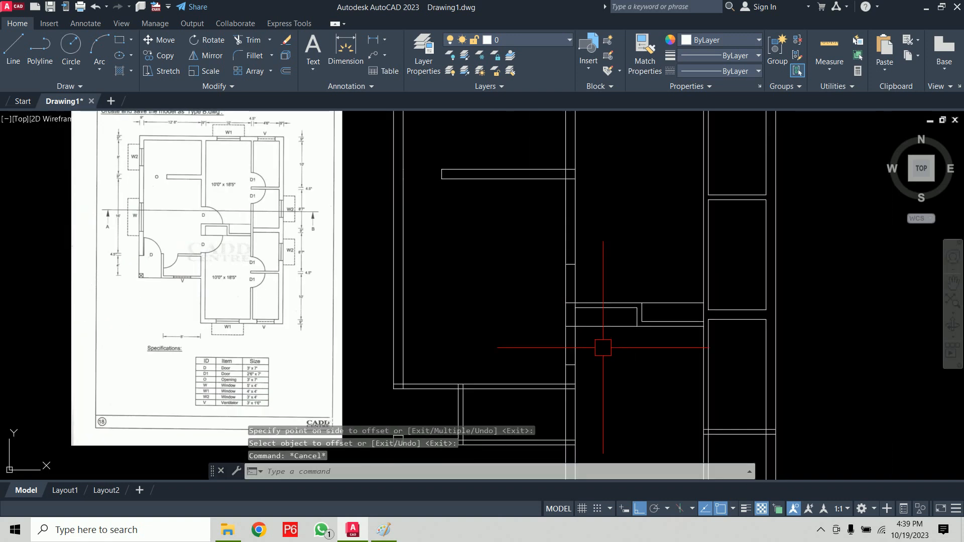
Trim the central vertical wall's lines between the jamb lines to cut the door openings above and below the stepped partition
{"action": "type", "text": "tr"}
{"action": "key", "text": "Return"}
{"action": "left_click_drag", "start_coordinate": [607, 287], "coordinate": [532, 271]}
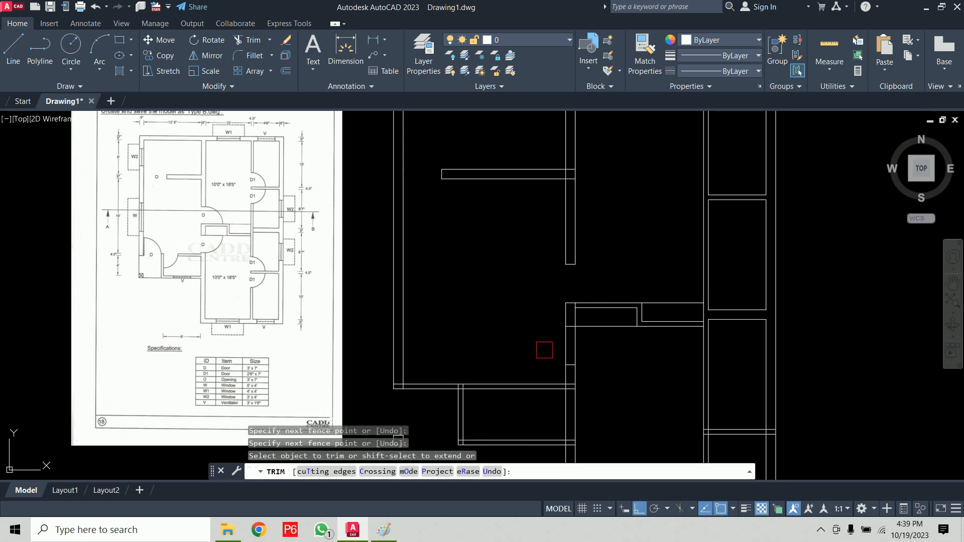
{"action": "scroll", "coordinate": [544, 350], "scroll_direction": "up", "scroll_amount": 2}
{"action": "left_click_drag", "start_coordinate": [537, 342], "coordinate": [692, 347]}
{"action": "key", "text": "Return"}
{"action": "scroll", "coordinate": [693, 356], "scroll_direction": "down", "scroll_amount": 2}
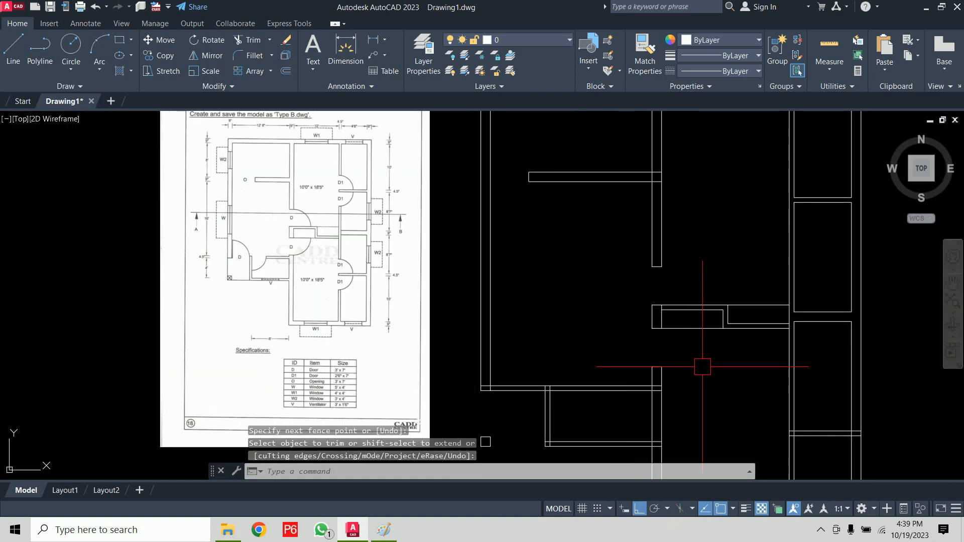
Draw a 3' radius circle centred where the stepped partition's upper line meets the central wall's right face, reaching the upper jamb corner
{"action": "scroll", "coordinate": [289, 213], "scroll_direction": "up", "scroll_amount": 4}
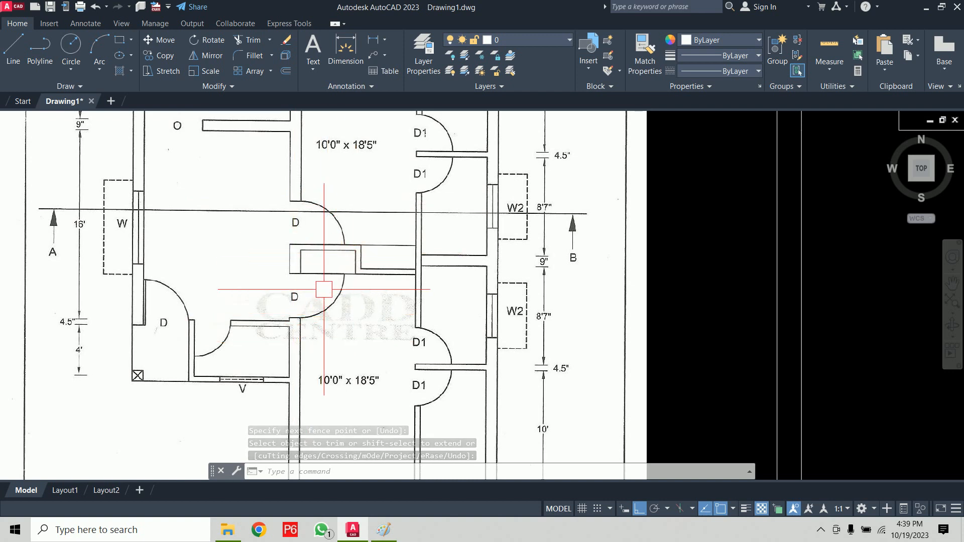
{"action": "scroll", "coordinate": [346, 295], "scroll_direction": "down", "scroll_amount": 4}
{"action": "mouse_move", "coordinate": [587, 300]}
{"action": "middle_mouse_down"}
{"action": "mouse_move", "coordinate": [546, 303]}
{"action": "mouse_move", "coordinate": [430, 240]}
{"action": "middle_mouse_up"}
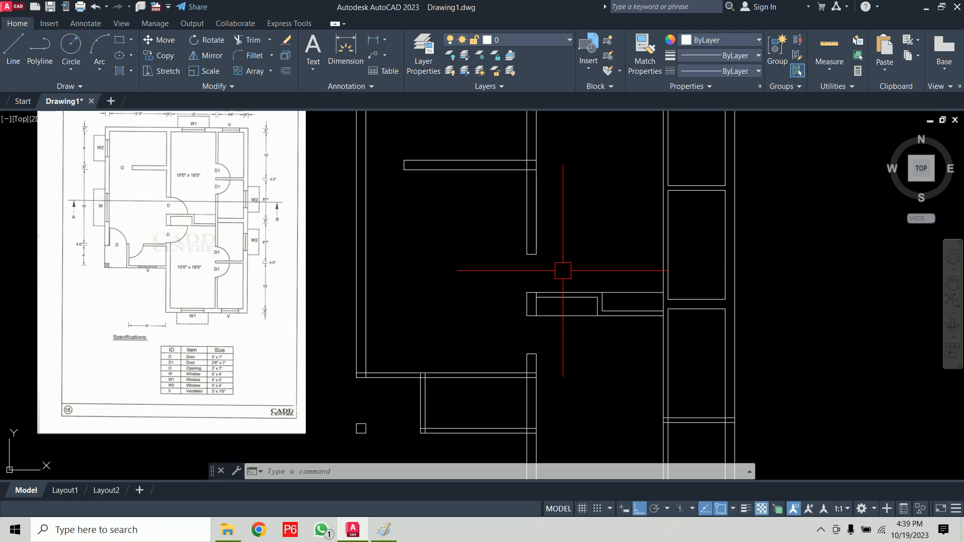
{"action": "scroll", "coordinate": [563, 271], "scroll_direction": "up", "scroll_amount": 2}
{"action": "middle_click_drag", "start_coordinate": [563, 272], "coordinate": [621, 276]}
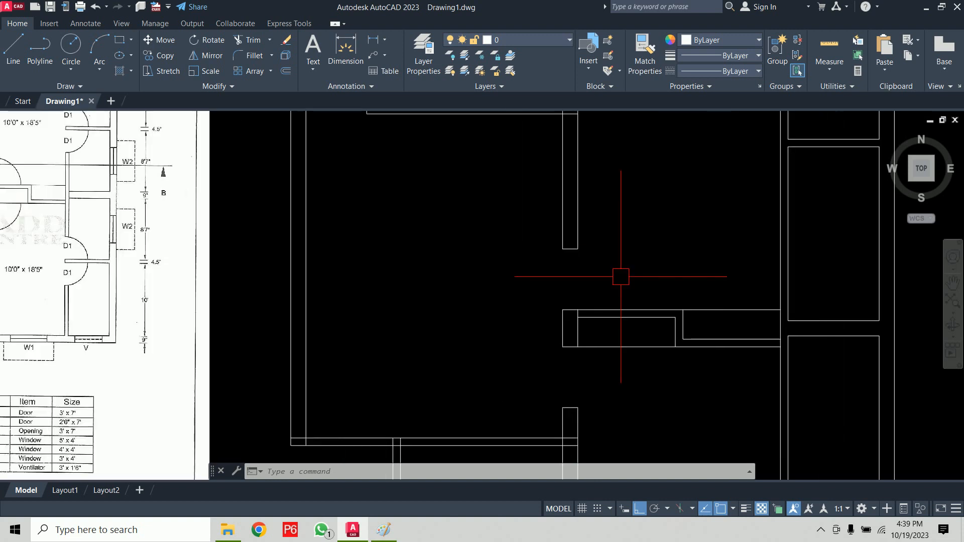
{"action": "type", "text": "c"}
{"action": "key", "text": "Return"}
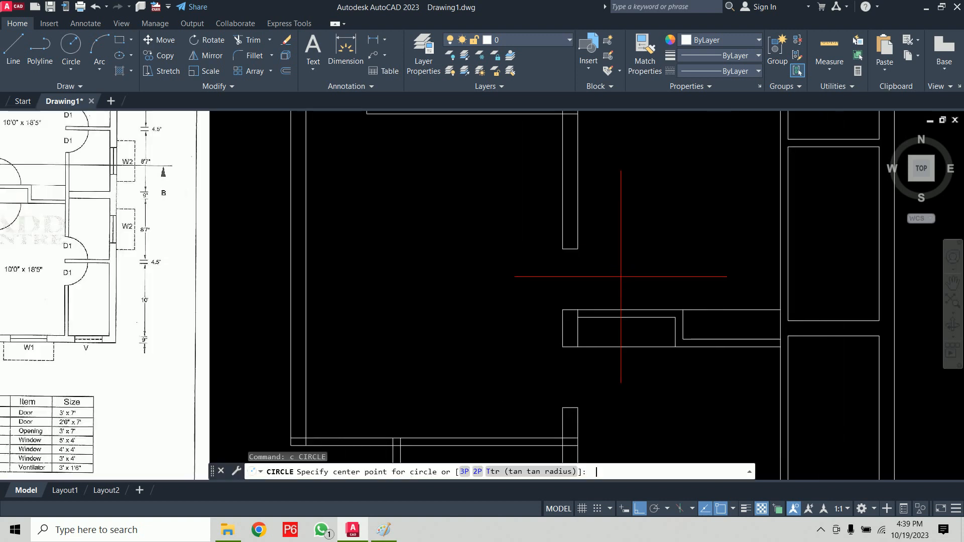
{"action": "left_click", "coordinate": [578, 310]}
{"action": "left_click", "coordinate": [578, 249]}
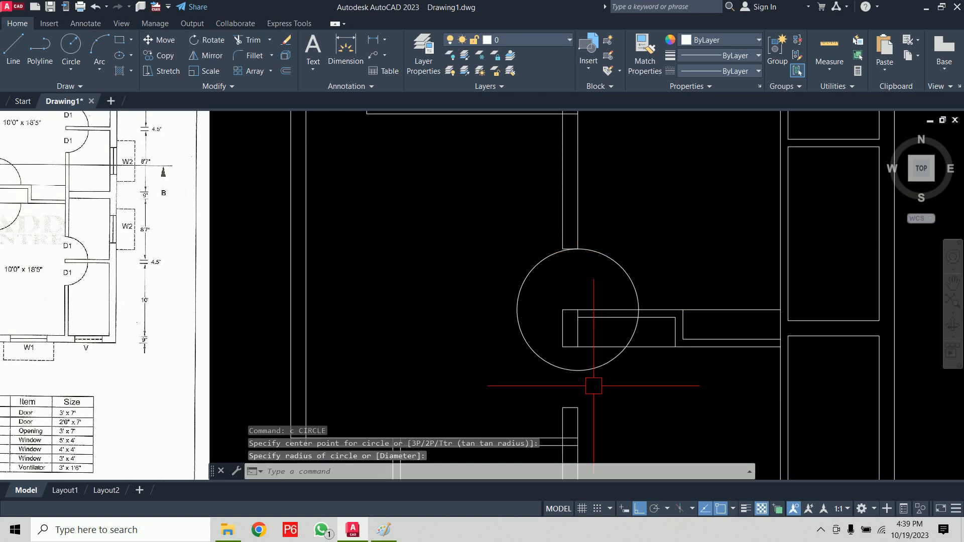
Trim the circle to a quarter arc forming the door swing above the stepped partition
{"action": "type", "text": "tr"}
{"action": "key", "text": "Return"}
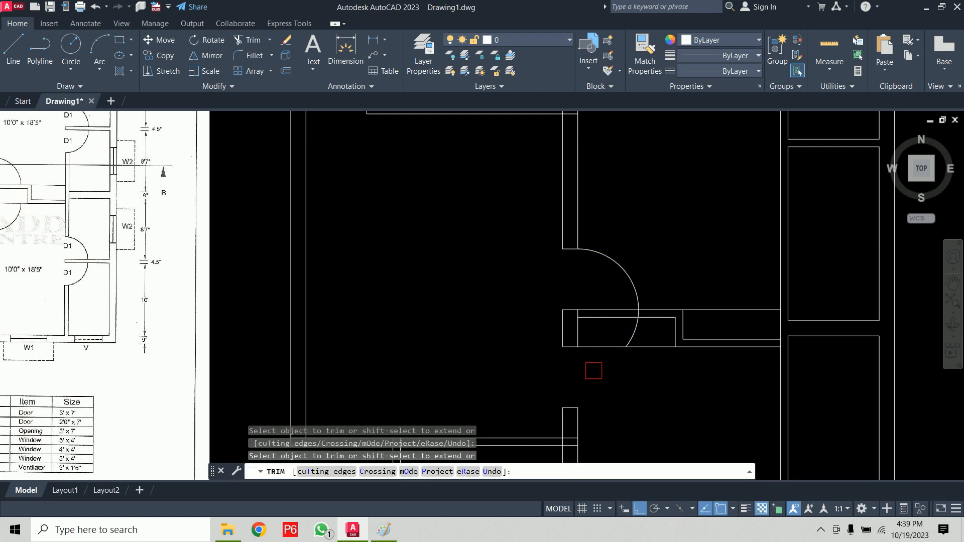
{"action": "scroll", "coordinate": [631, 331], "scroll_direction": "up", "scroll_amount": 3}
{"action": "left_click", "coordinate": [631, 332]}
{"action": "scroll", "coordinate": [678, 213], "scroll_direction": "down", "scroll_amount": 3}
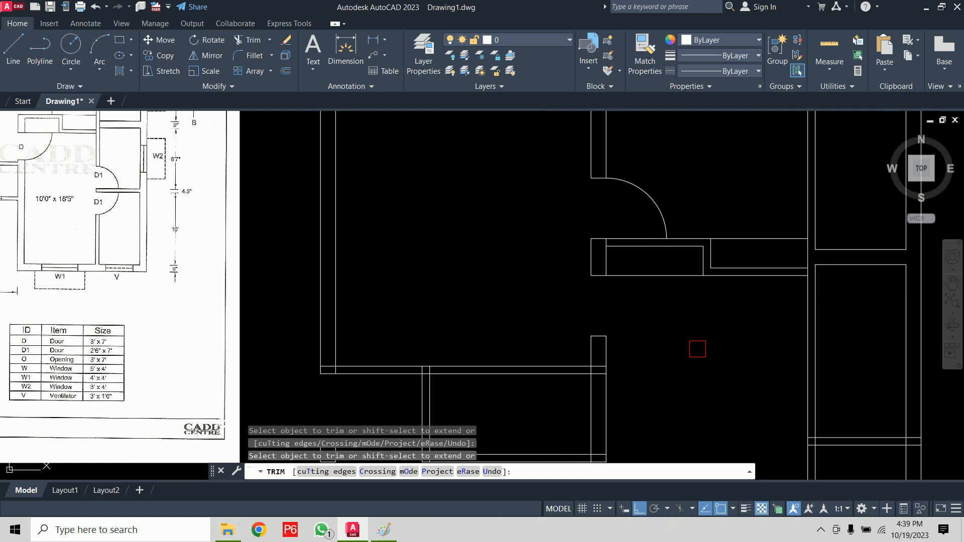
{"action": "key", "text": "Return"}
Draw a 3' radius circle centred where the stepped partition's lower line meets the central wall's right face, reaching the lower jamb
{"action": "scroll", "coordinate": [697, 348], "scroll_direction": "down", "scroll_amount": 2}
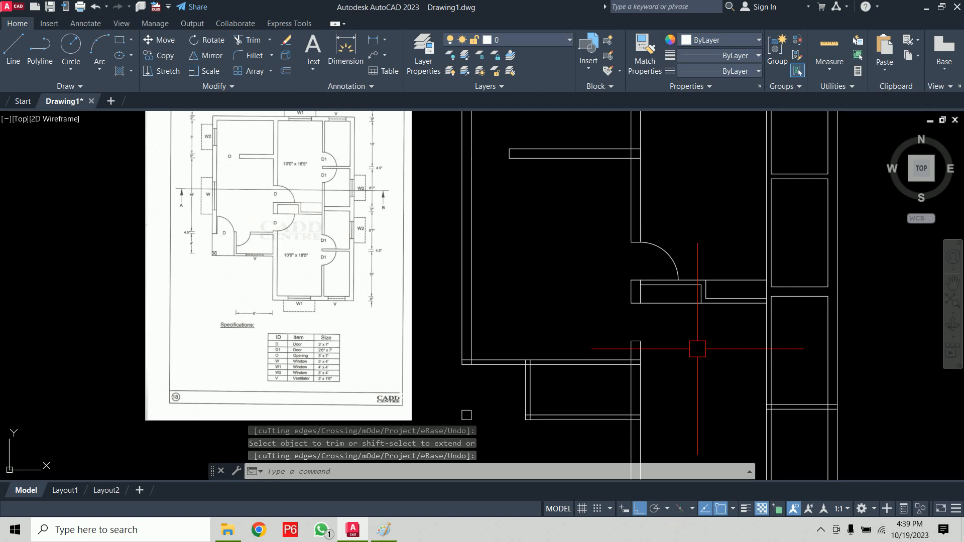
{"action": "type", "text": "c"}
{"action": "key", "text": "Return"}
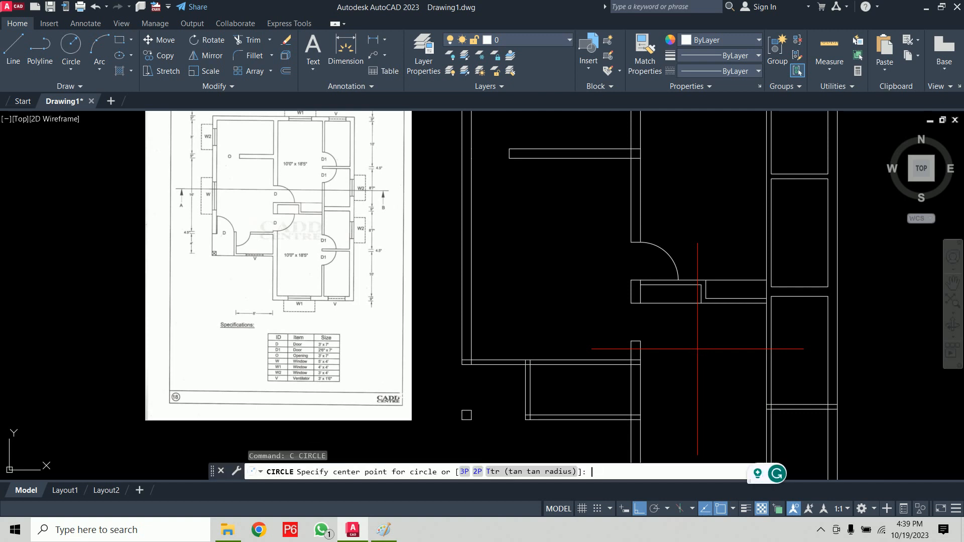
{"action": "left_click", "coordinate": [640, 302]}
{"action": "left_click", "coordinate": [657, 339]}
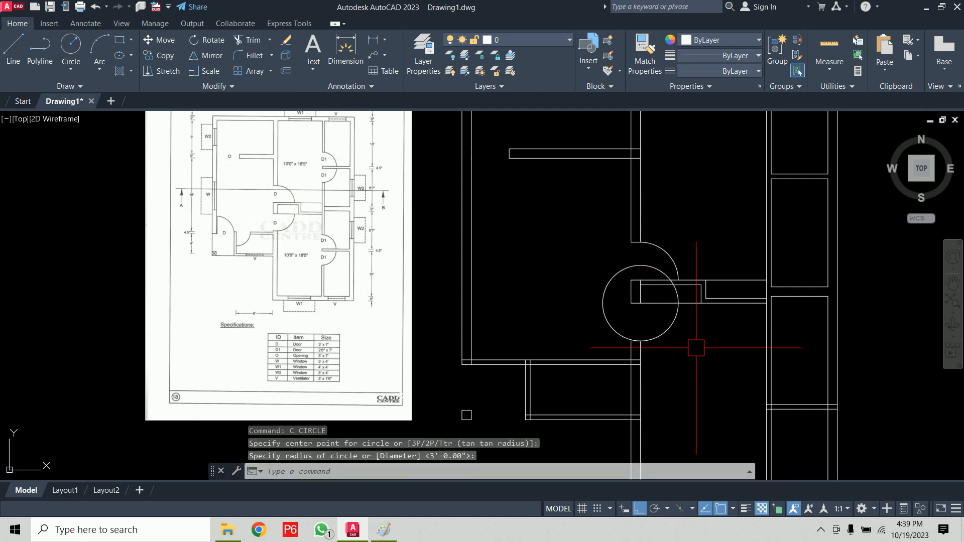
Trim the circle below the stepped partition to a quarter-arc door swing, removing the leftover piece inside the partition
{"action": "type", "text": "tr"}
{"action": "key", "text": "Return"}
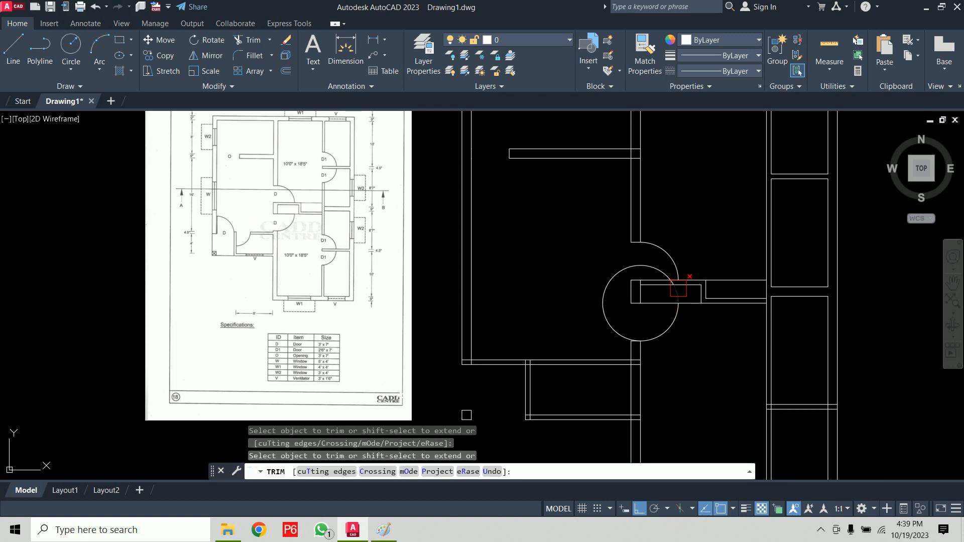
{"action": "scroll", "coordinate": [613, 326], "scroll_direction": "up", "scroll_amount": 4}
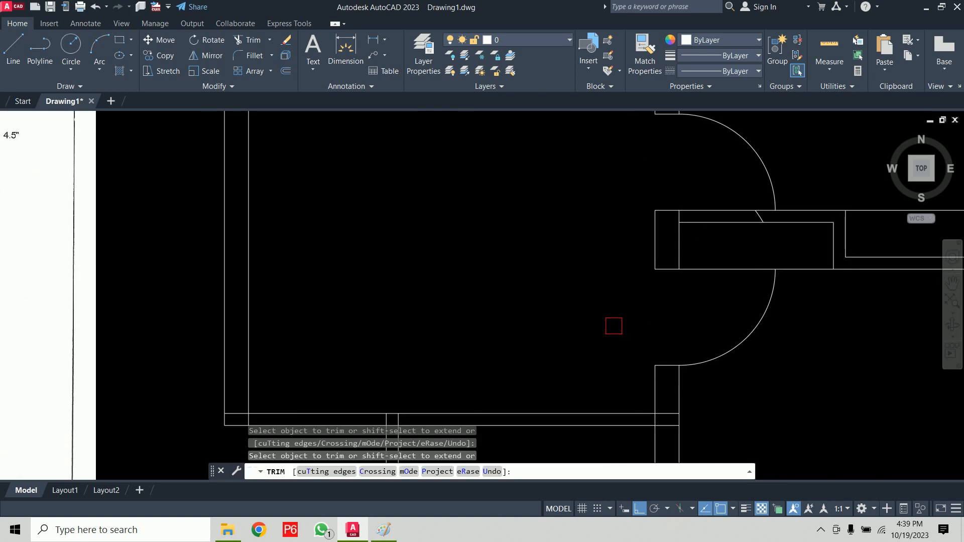
{"action": "scroll", "coordinate": [761, 216], "scroll_direction": "up", "scroll_amount": 4}
{"action": "left_click", "coordinate": [752, 229]}
{"action": "scroll", "coordinate": [728, 232], "scroll_direction": "down", "scroll_amount": 6}
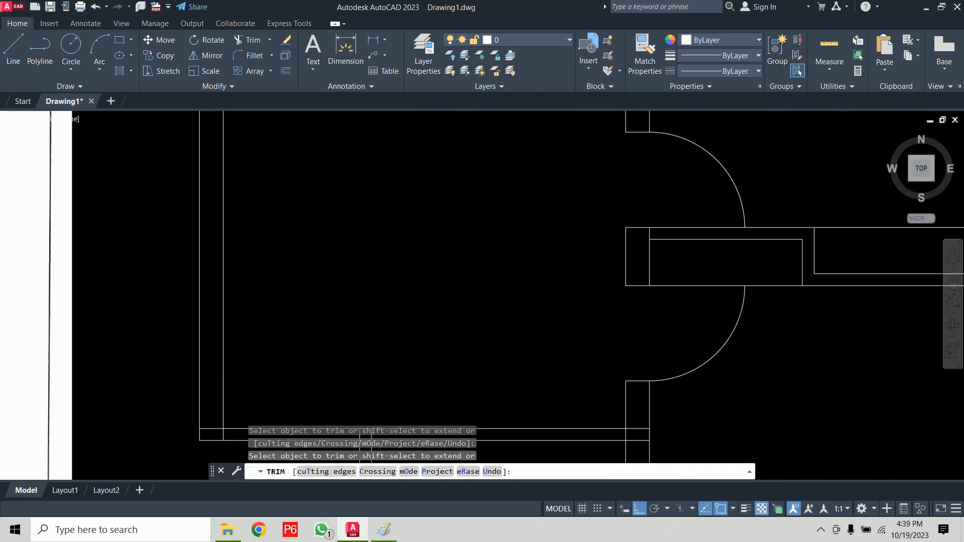
{"action": "middle_click_drag", "start_coordinate": [777, 353], "coordinate": [707, 322]}
{"action": "key", "text": "Return"}
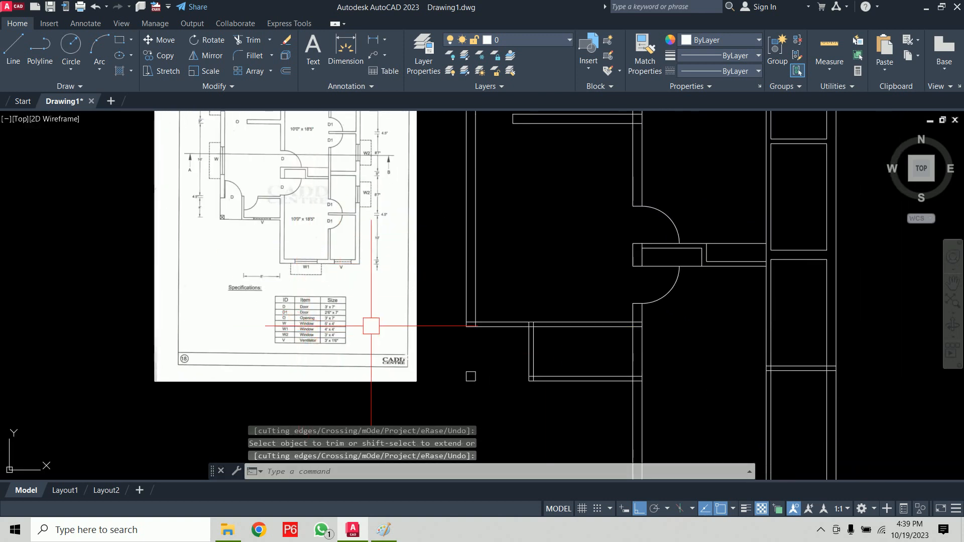
Draw lines extending both faces of the upper short partition across the thin vertical wall to its left face
{"action": "middle_click_drag", "start_coordinate": [645, 249], "coordinate": [487, 408]}
{"action": "scroll", "coordinate": [609, 313], "scroll_direction": "up", "scroll_amount": 8}
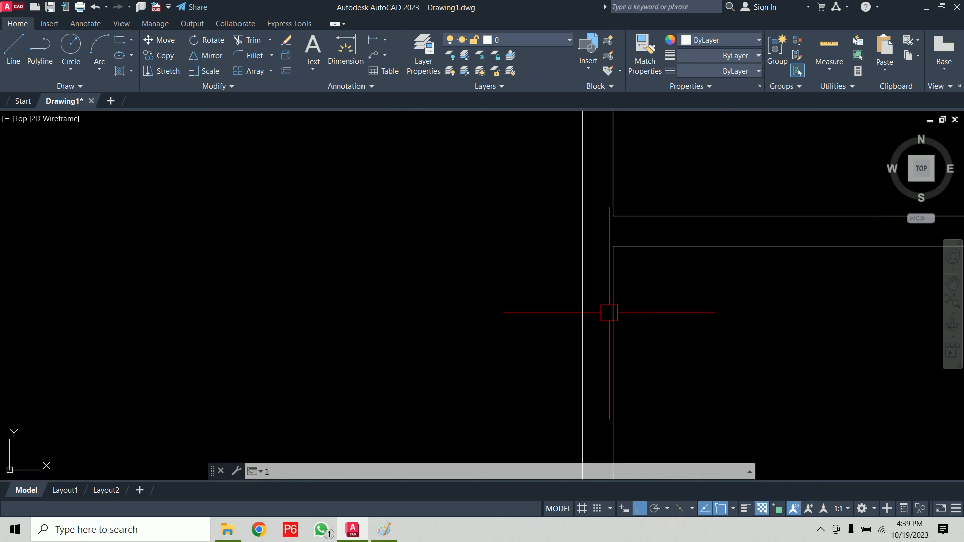
{"action": "key", "text": "Return"}
{"action": "left_click", "coordinate": [582, 216]}
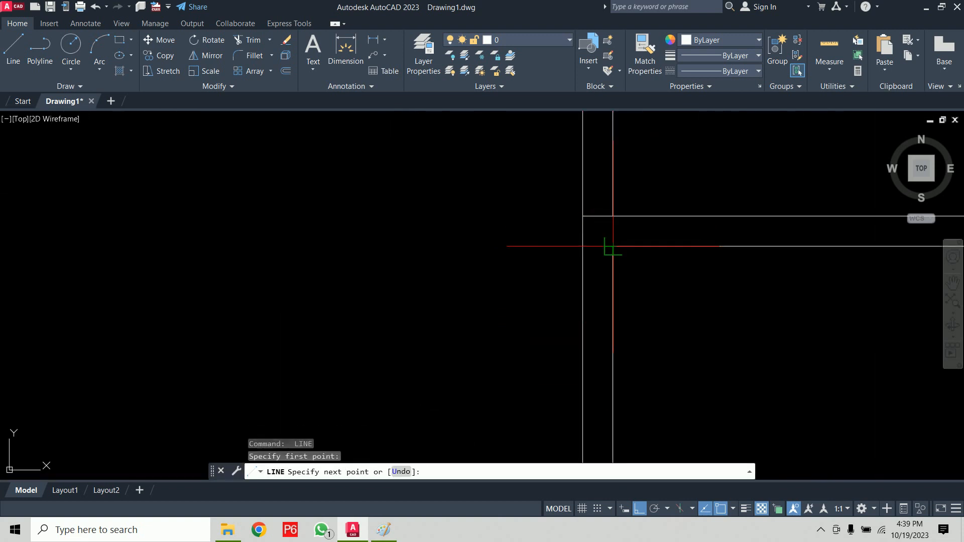
{"action": "left_click", "coordinate": [582, 246]}
{"action": "key", "text": "Return"}
{"action": "scroll", "coordinate": [653, 322], "scroll_direction": "down", "scroll_amount": 6}
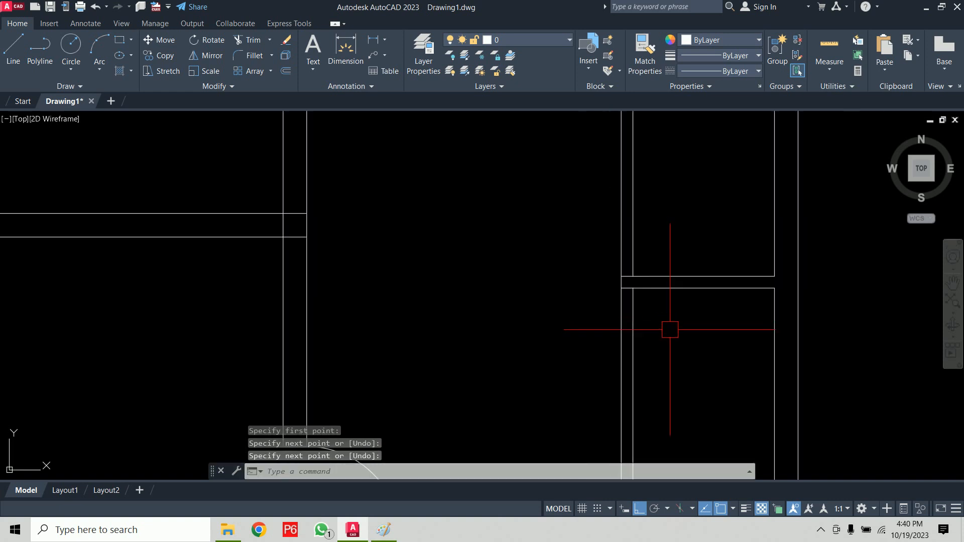
Draw a 2'6" radius circle centred where the short partition's upper line meets the thin vertical wall's right face
{"action": "scroll", "coordinate": [673, 333], "scroll_direction": "up", "scroll_amount": 2}
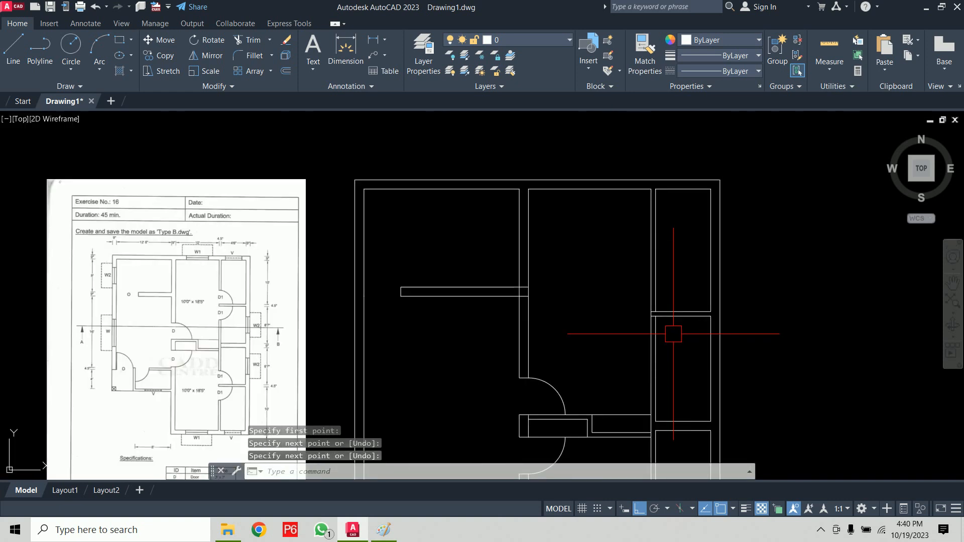
{"action": "scroll", "coordinate": [673, 334], "scroll_direction": "up", "scroll_amount": 6}
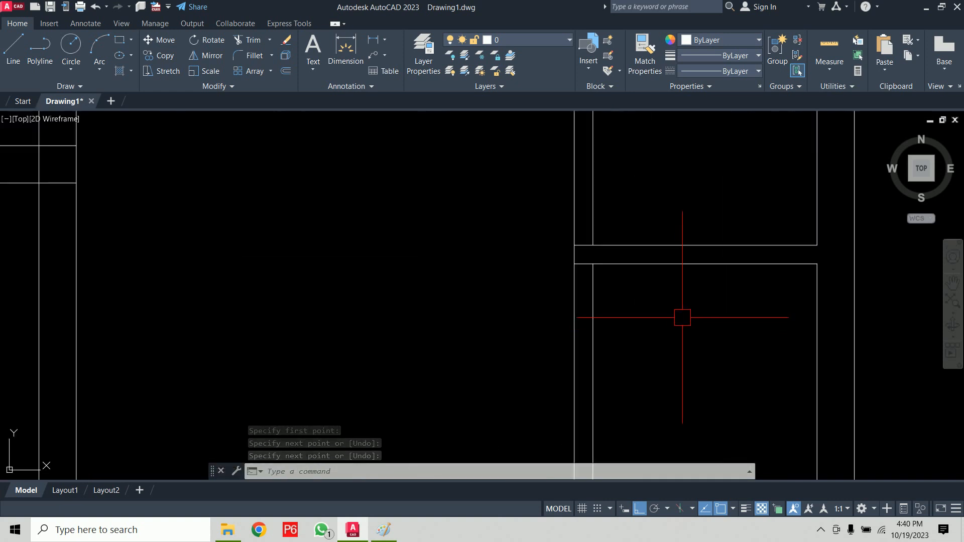
{"action": "type", "text": "c"}
{"action": "key", "text": "Return"}
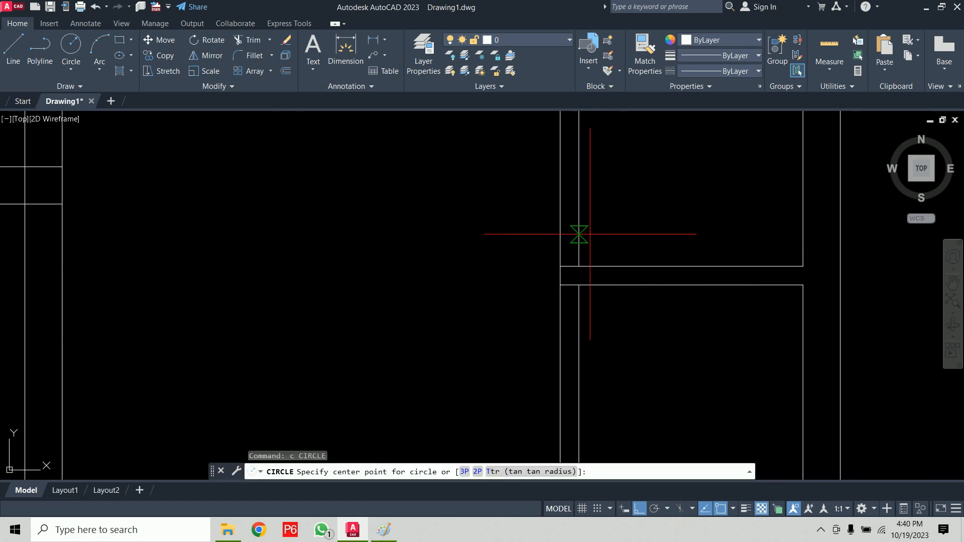
{"action": "left_click", "coordinate": [579, 266]}
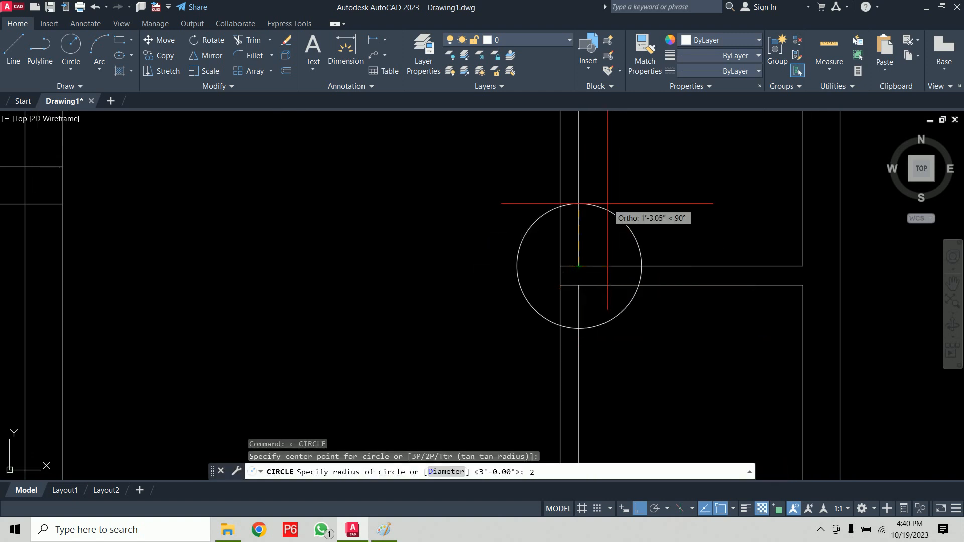
{"action": "key", "text": "Return"}
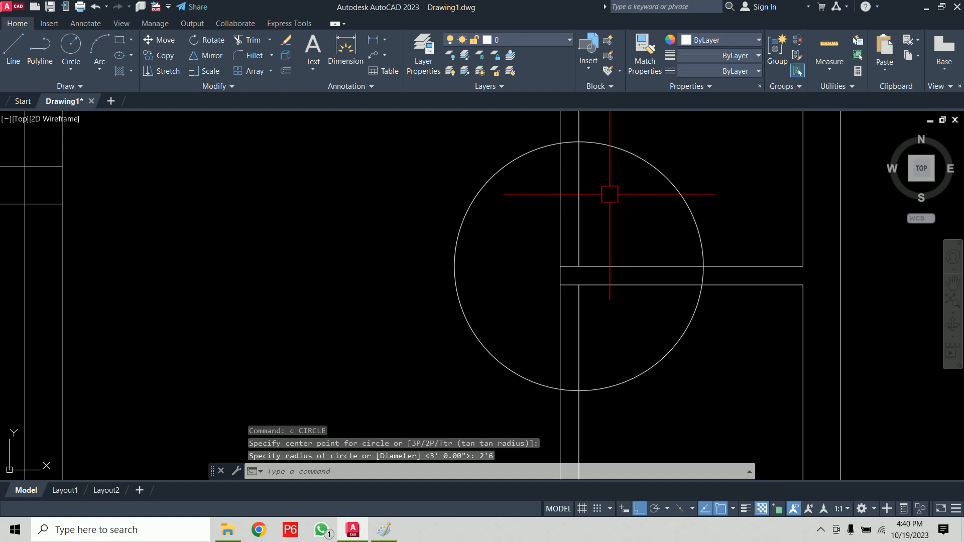
Trim the circle to the quarter arc of the door swing above the short partition
{"action": "type", "text": "tr"}
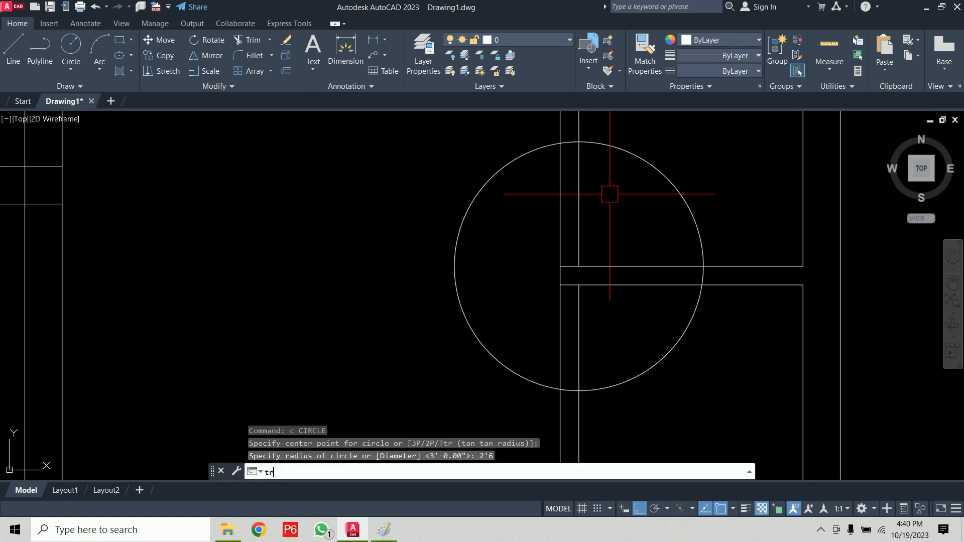
{"action": "key", "text": "Return"}
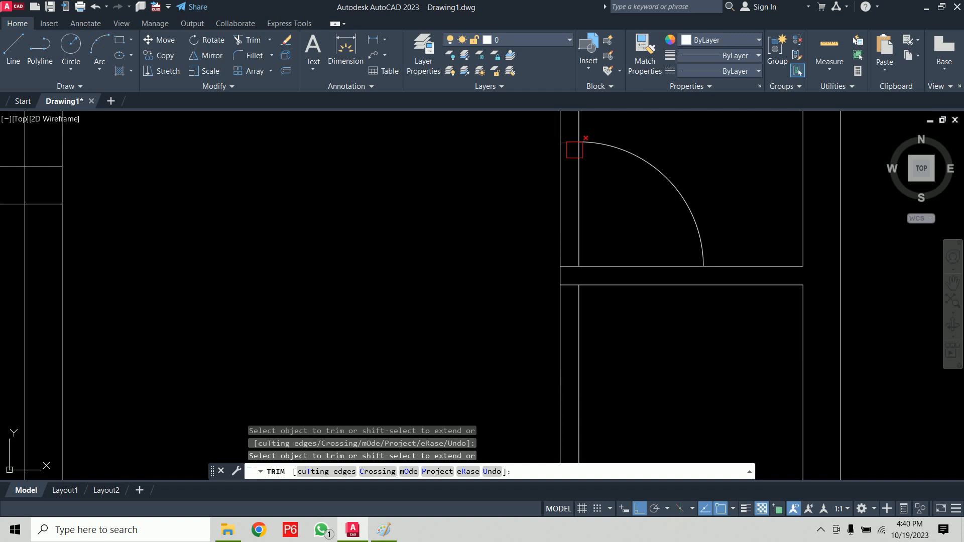
{"action": "key", "text": "Escape"}
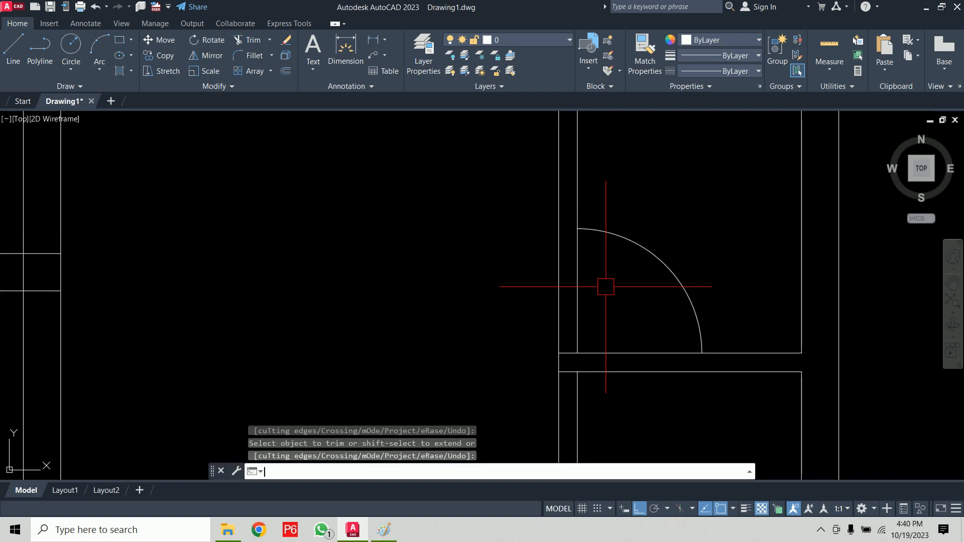
Draw a jamb line across the thin vertical wall from the upper end of the door swing arc
{"action": "type", "text": "l"}
{"action": "key", "text": "Return"}
{"action": "left_click", "coordinate": [577, 229]}
{"action": "key", "text": "Return"}
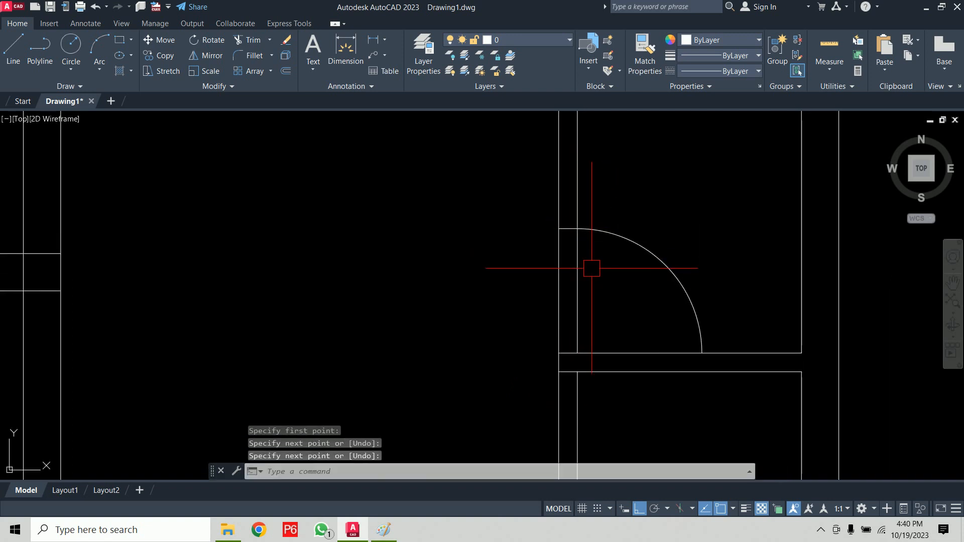
Trim the thin vertical wall's lines between the jamb line and the short partition to cut the upper door opening
{"action": "type", "text": "tr"}
{"action": "key", "text": "Return"}
{"action": "left_click", "coordinate": [611, 280]}
{"action": "left_click", "coordinate": [417, 289]}
{"action": "key", "text": "Return"}
{"action": "key", "text": "Return"}
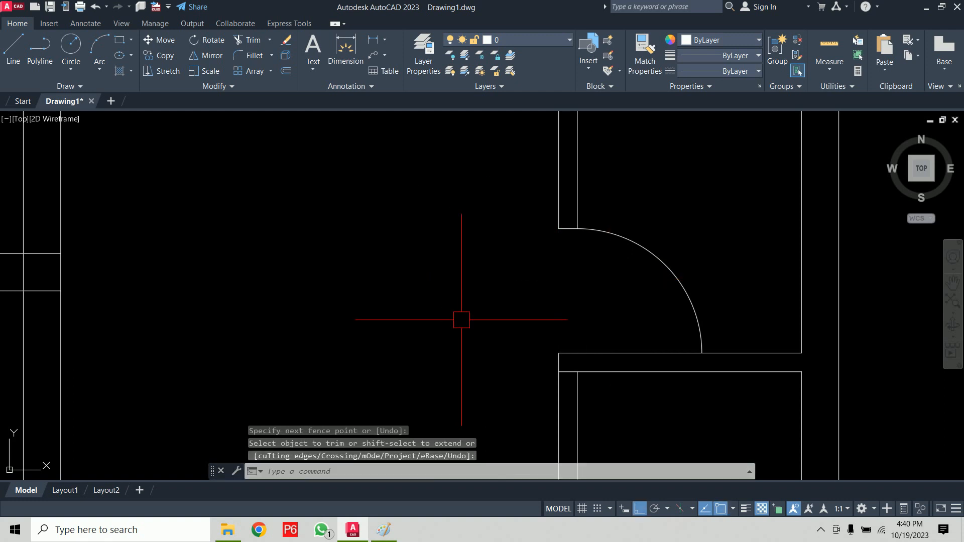
{"action": "type", "text": "mi"}
{"action": "key", "text": "Return"}
{"action": "left_click", "coordinate": [660, 261]}
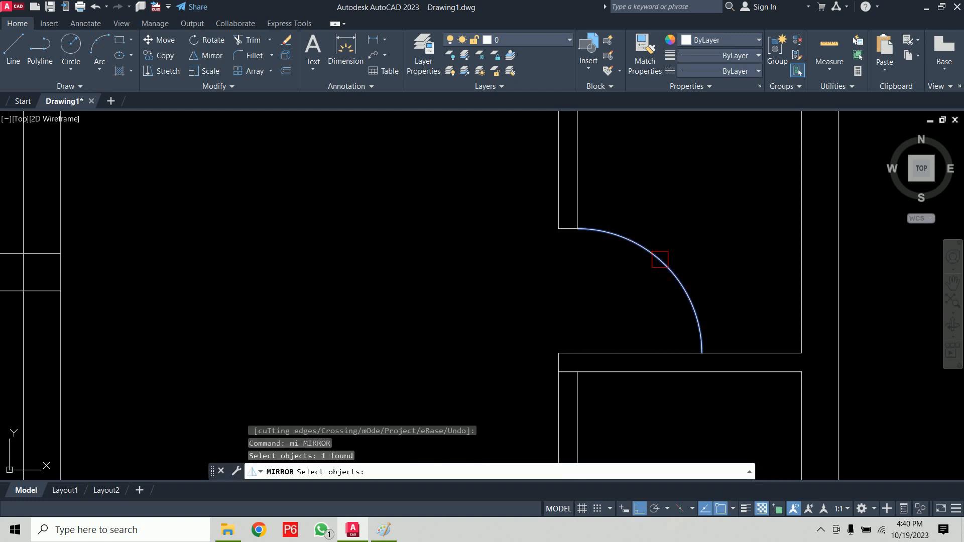
{"action": "key", "text": "Return"}
{"action": "scroll", "coordinate": [558, 372], "scroll_direction": "up", "scroll_amount": 8}
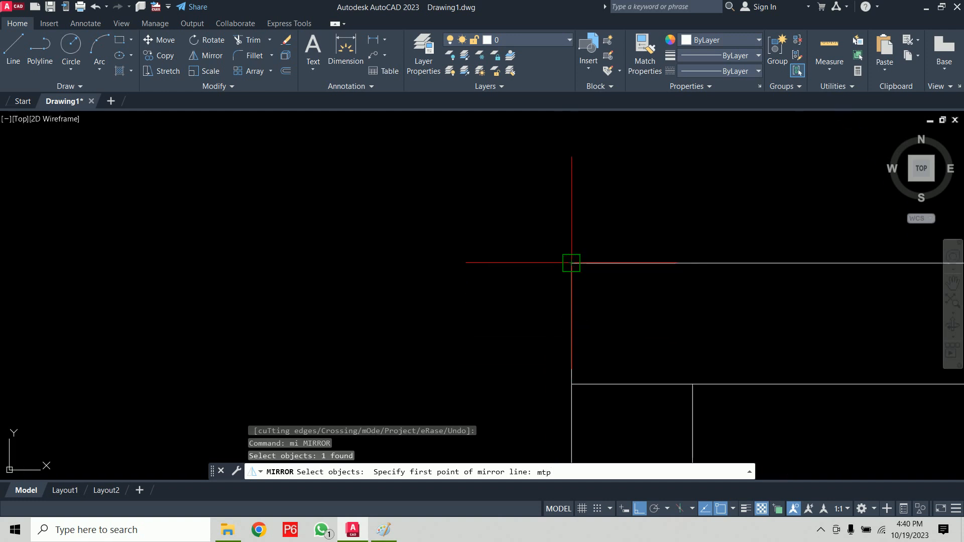
{"action": "scroll", "coordinate": [571, 383], "scroll_direction": "down", "scroll_amount": 3}
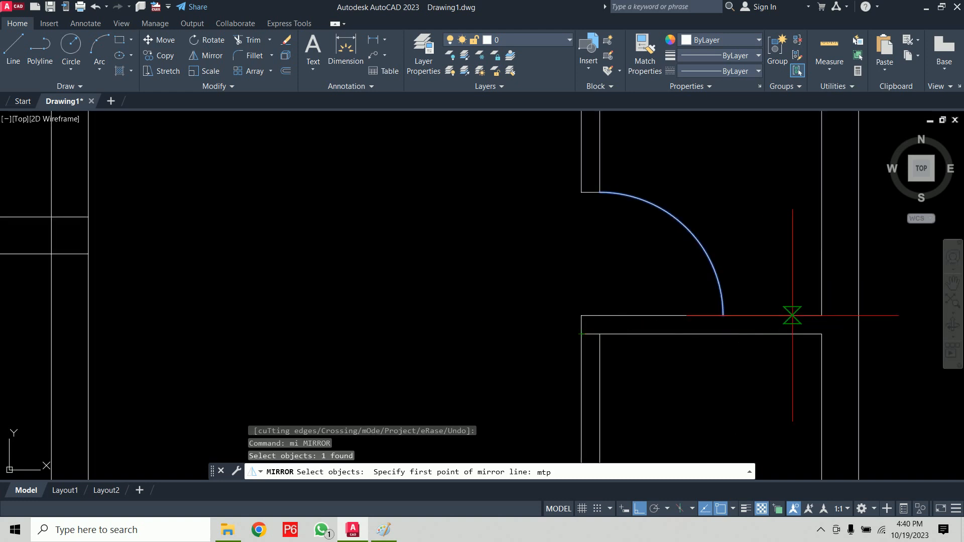
{"action": "middle_click_drag", "start_coordinate": [893, 333], "coordinate": [805, 312]}
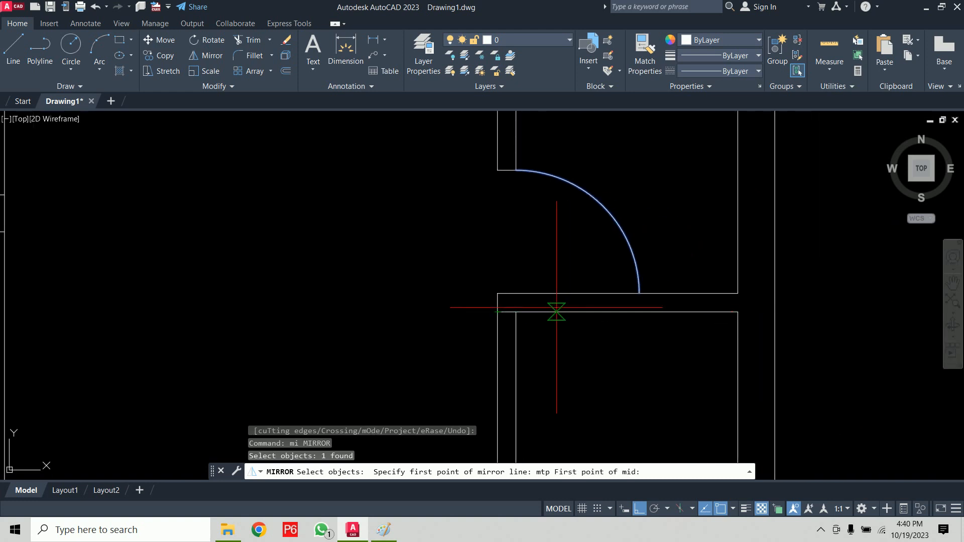
{"action": "key", "text": "Escape"}
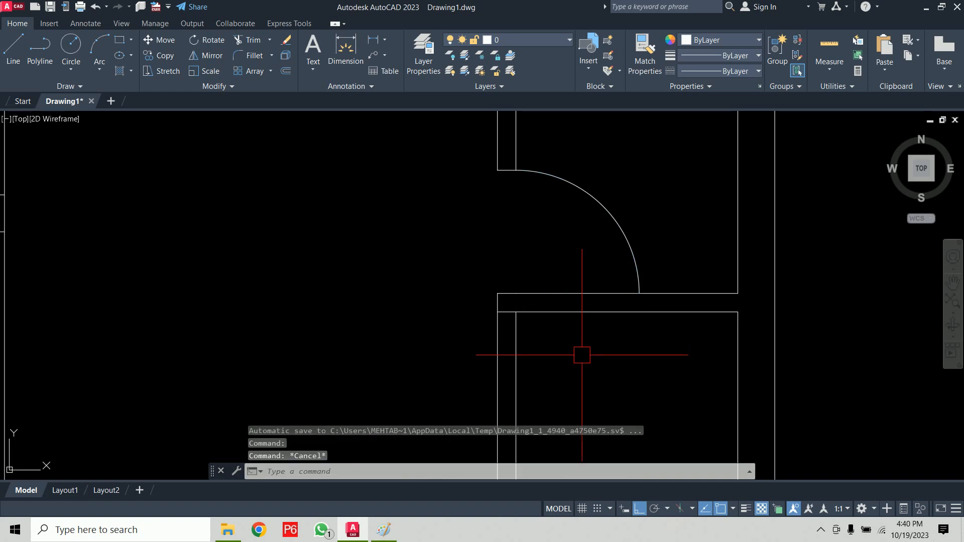
Mirror the door swing arc below the short partition about the partition's horizontal centreline, keeping the source arc
{"action": "type", "text": "mi"}
{"action": "key", "text": "Return"}
{"action": "left_click", "coordinate": [593, 205]}
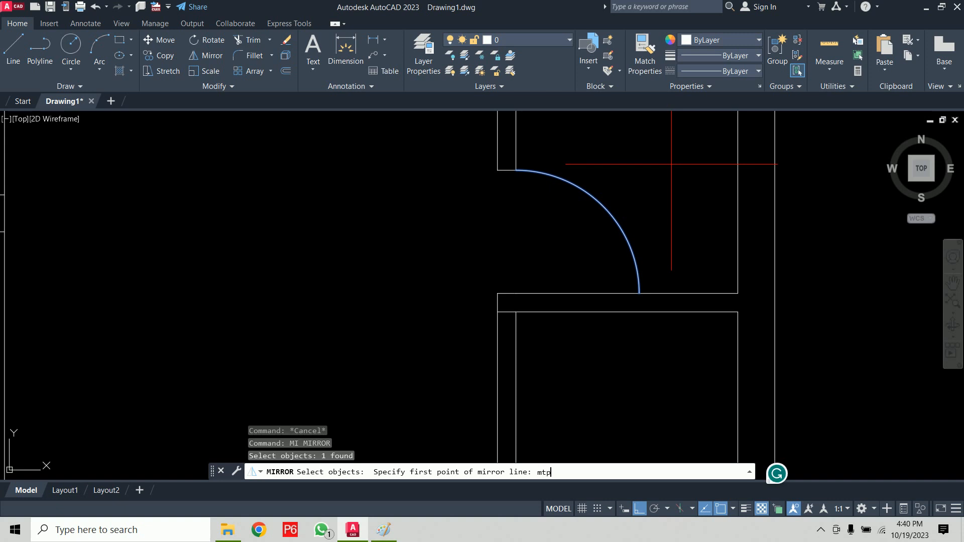
{"action": "left_click", "coordinate": [498, 312]}
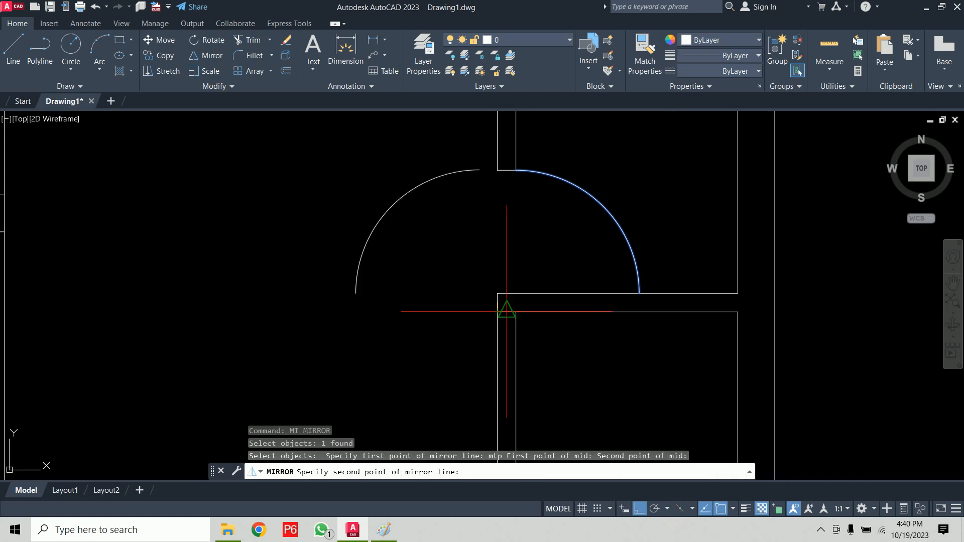
{"action": "left_click", "coordinate": [773, 302]}
{"action": "scroll", "coordinate": [821, 329], "scroll_direction": "down", "scroll_amount": 2}
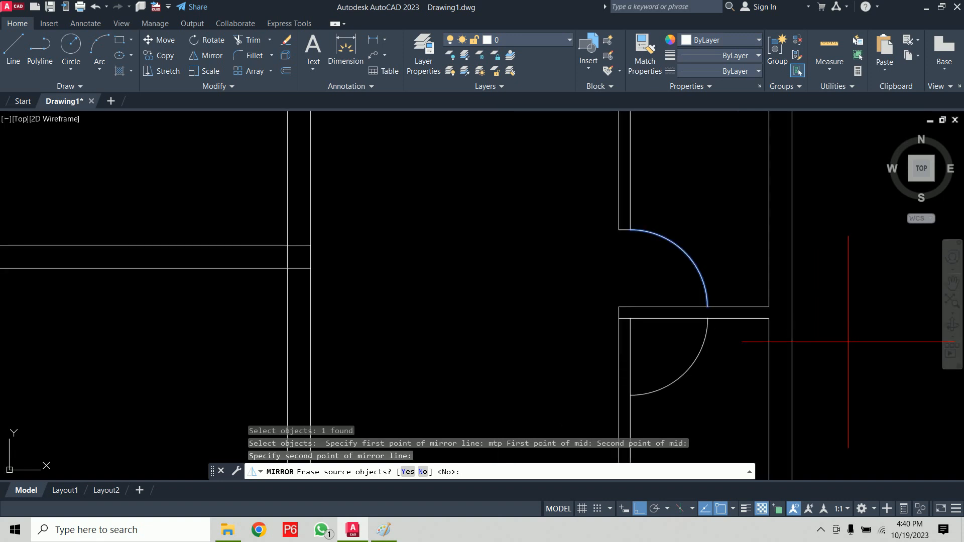
{"action": "key", "text": "Return"}
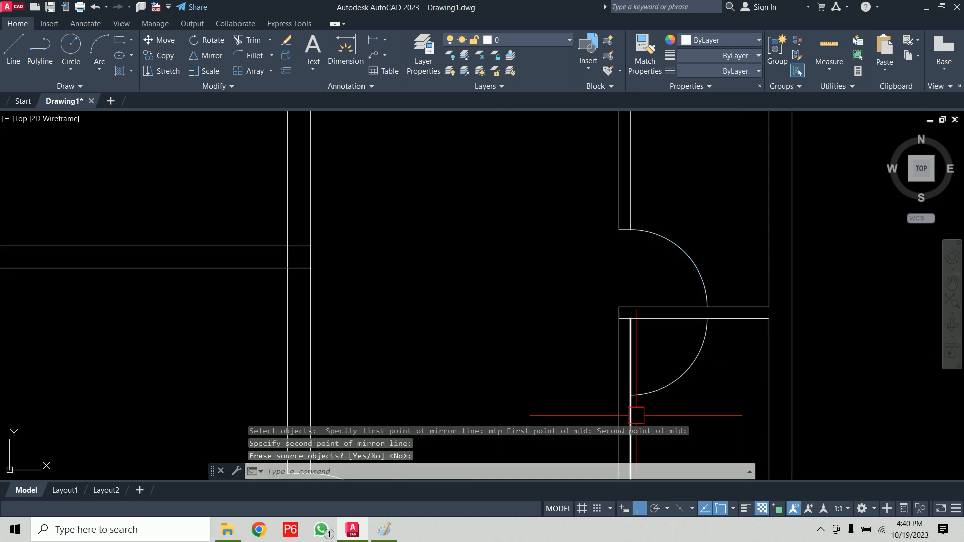
Draw a jamb line across the thin vertical wall at the lower end of the mirrored door swing
{"action": "type", "text": "l"}
{"action": "key", "text": "Return"}
{"action": "left_click", "coordinate": [630, 396]}
{"action": "left_click", "coordinate": [630, 318]}
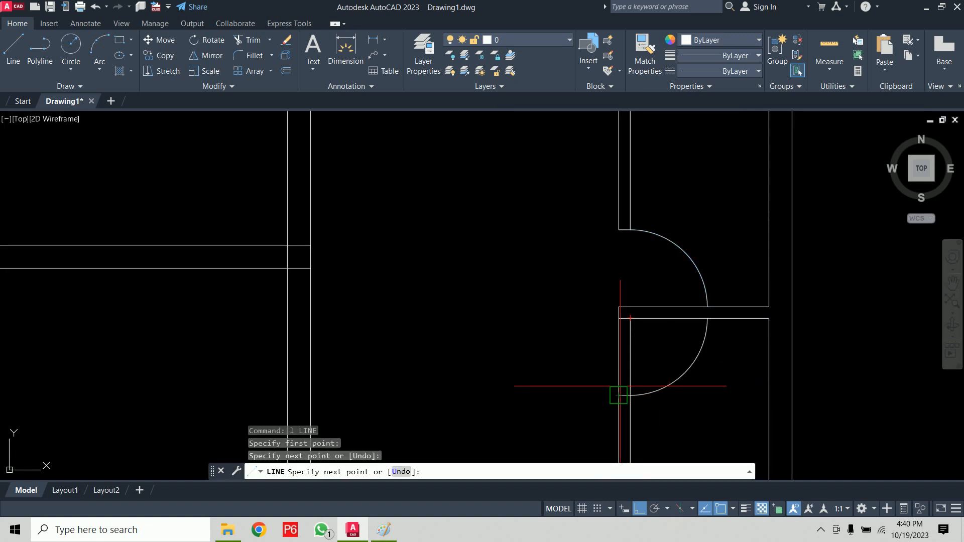
{"action": "key", "text": "Return"}
Trim the thin vertical wall's lines between the short partition and the lower jamb line to cut the second opening
{"action": "scroll", "coordinate": [640, 352], "scroll_direction": "up", "scroll_amount": 2}
{"action": "type", "text": "tr"}
{"action": "key", "text": "Return"}
{"action": "left_click", "coordinate": [654, 351]}
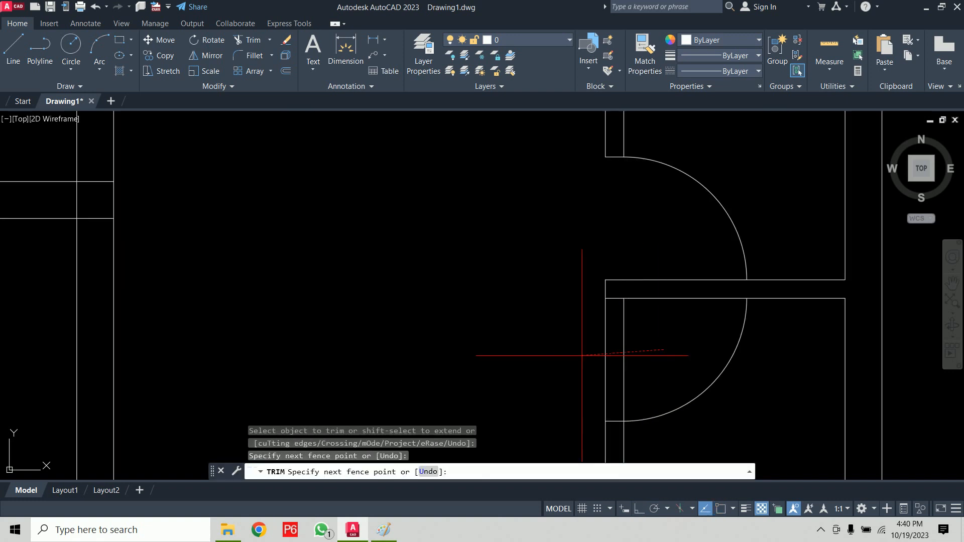
{"action": "left_click", "coordinate": [578, 355]}
{"action": "key", "text": "Return"}
{"action": "scroll", "coordinate": [468, 354], "scroll_direction": "down", "scroll_amount": 5}
{"action": "middle_click_drag", "start_coordinate": [472, 354], "coordinate": [584, 248]}
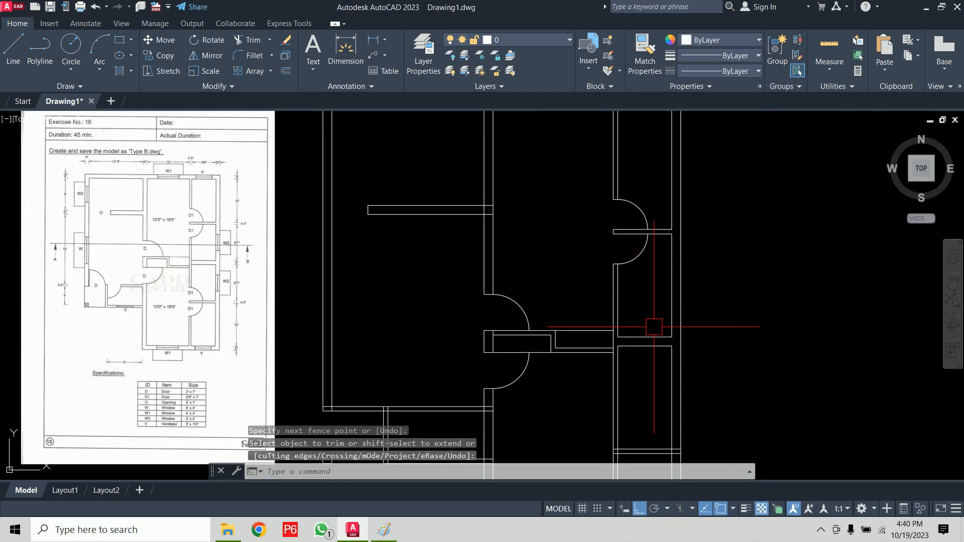
Review the reference image's window symbols and erase everything in the drawing, including the floor plan and the image
{"action": "middle_click_drag", "start_coordinate": [282, 235], "coordinate": [482, 365]}
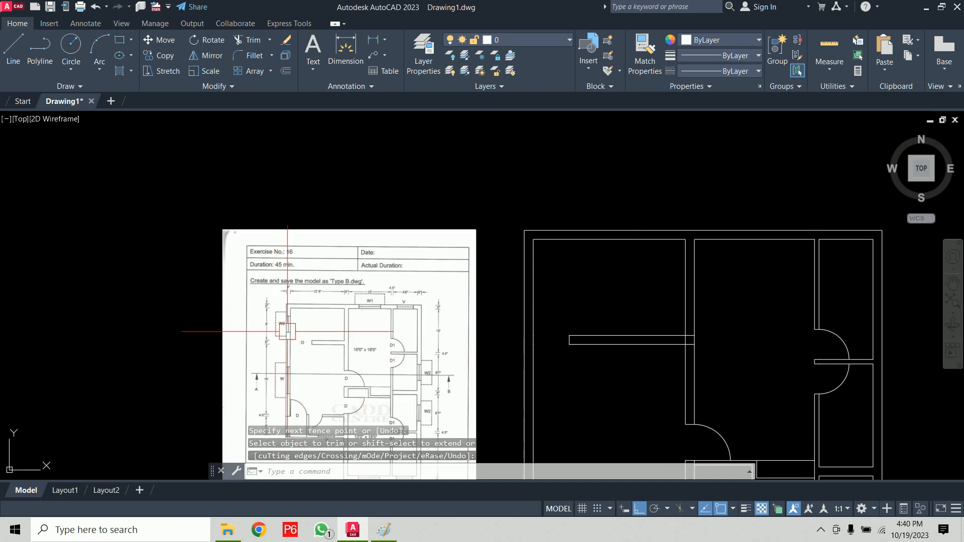
{"action": "scroll", "coordinate": [282, 331], "scroll_direction": "up", "scroll_amount": 4}
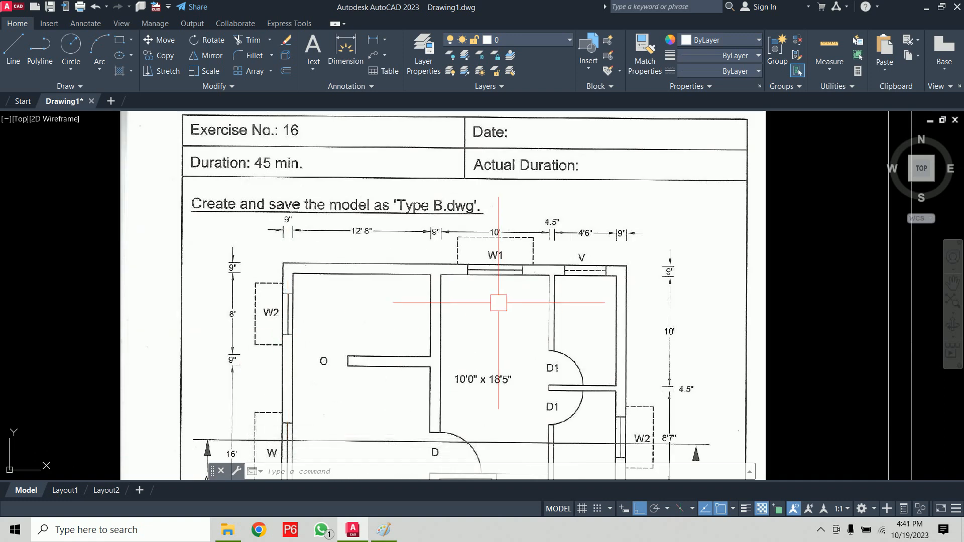
{"action": "scroll", "coordinate": [498, 303], "scroll_direction": "down", "scroll_amount": 5}
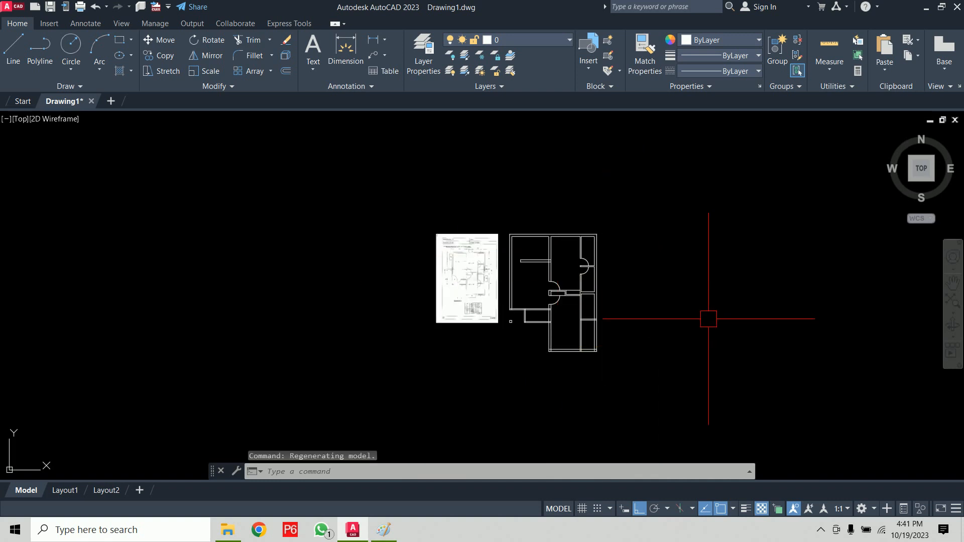
{"action": "left_click", "coordinate": [703, 195]}
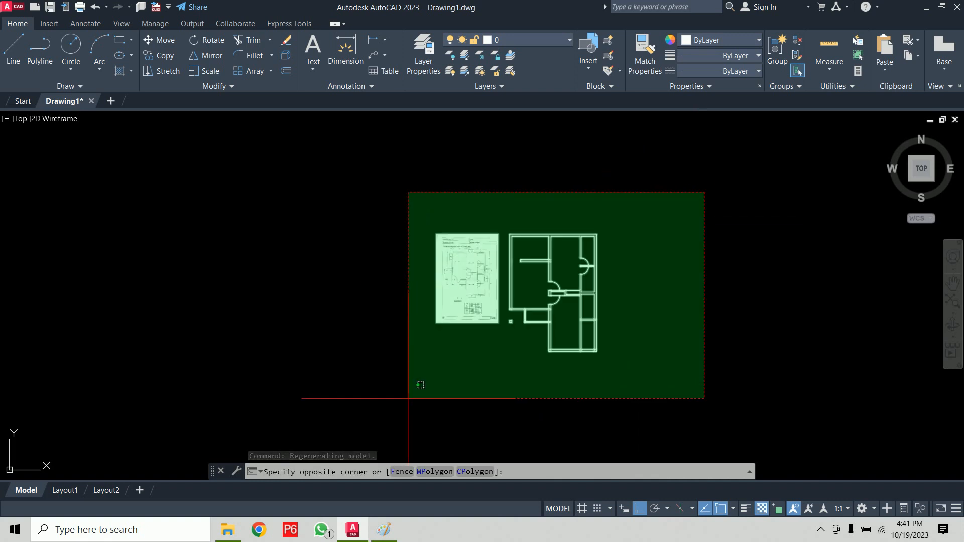
{"action": "left_click", "coordinate": [407, 399]}
{"action": "key", "text": "Delete"}
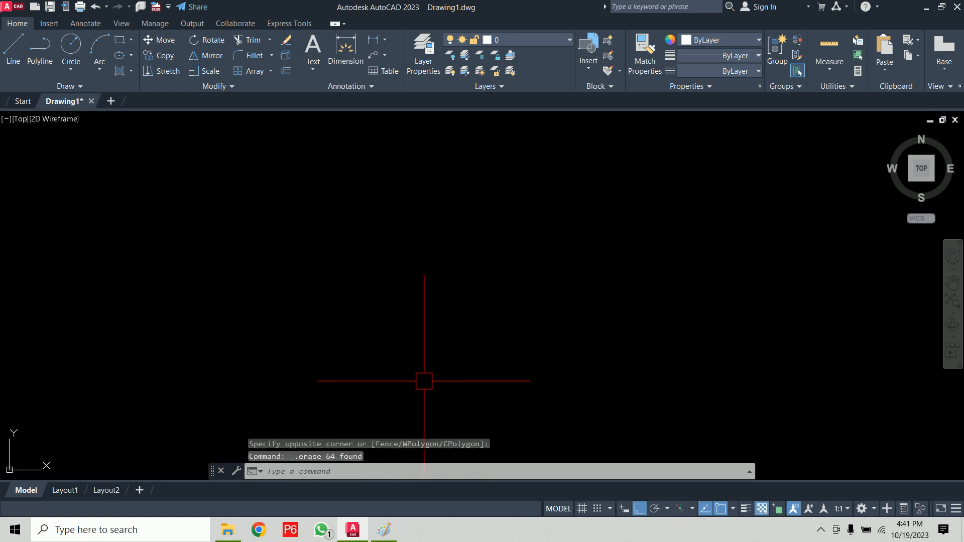